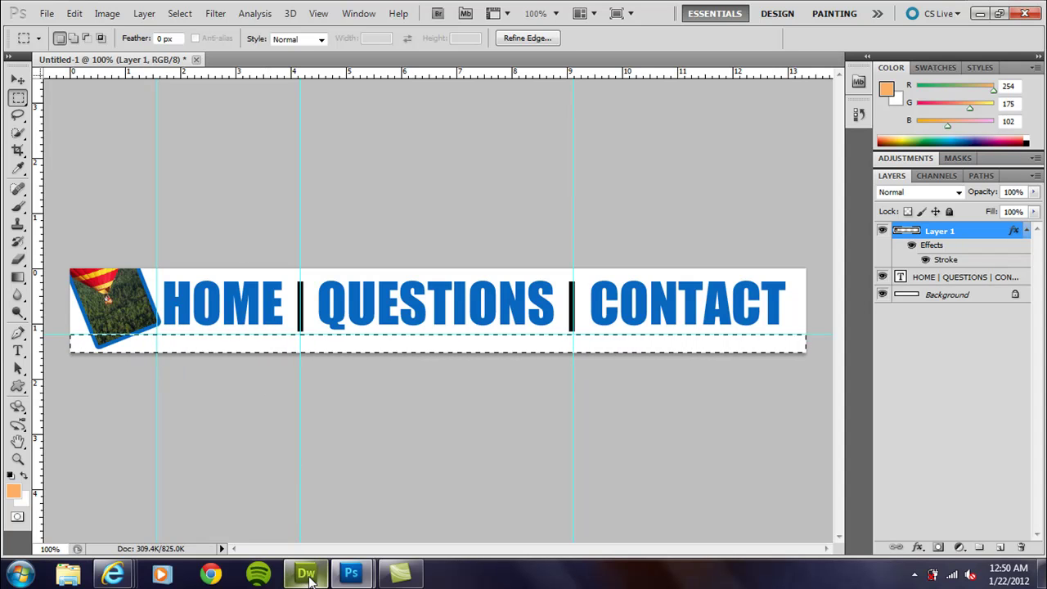
Step: Switch to Dreamweaver and create a blank HTML page with the "1 column fixed, centered" layout
mouse_move(308, 577)
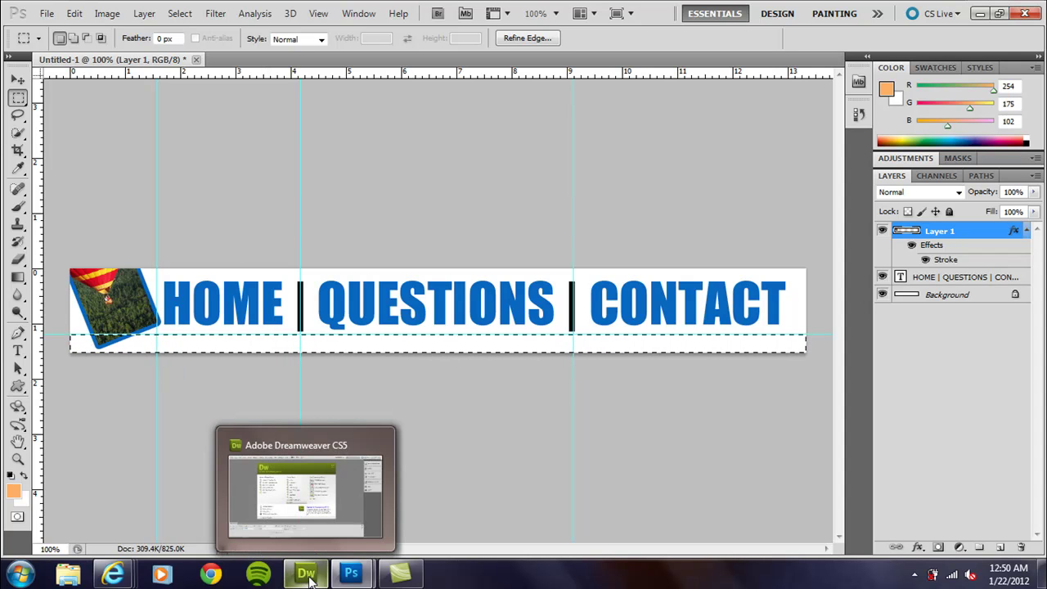
click(308, 576)
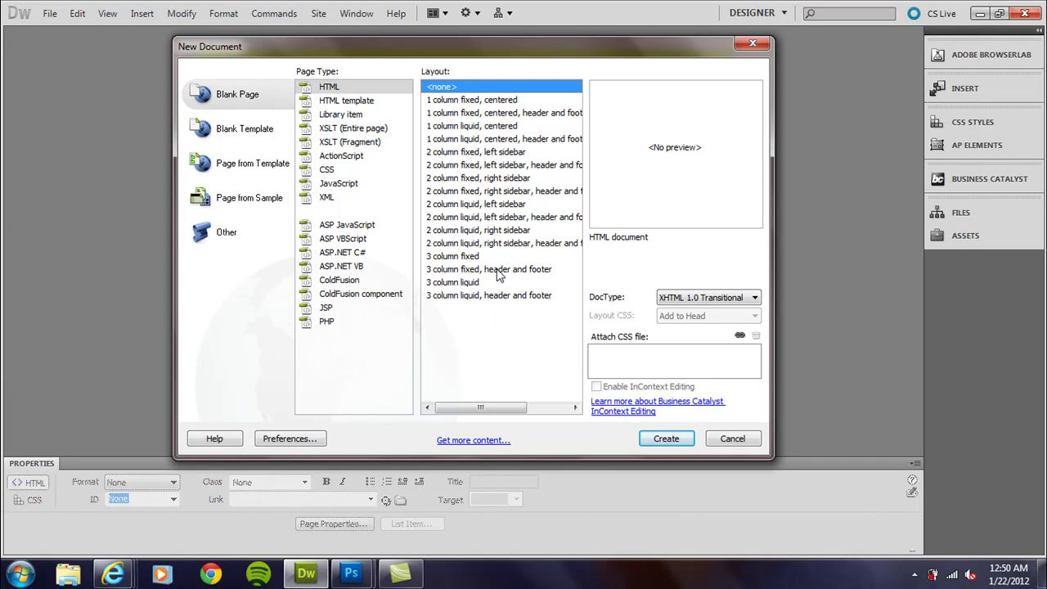
click(465, 99)
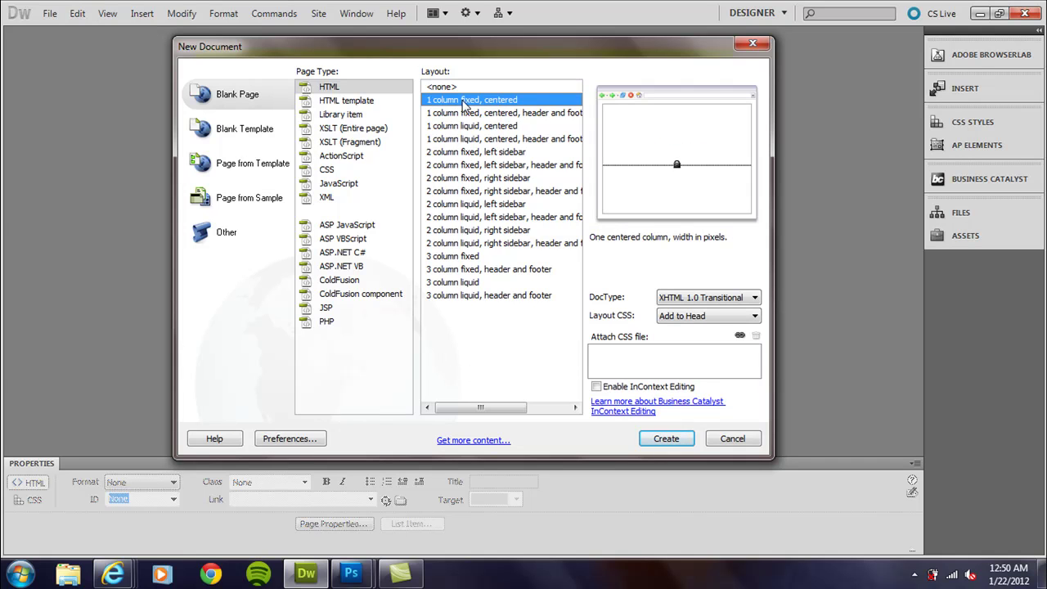
click(328, 88)
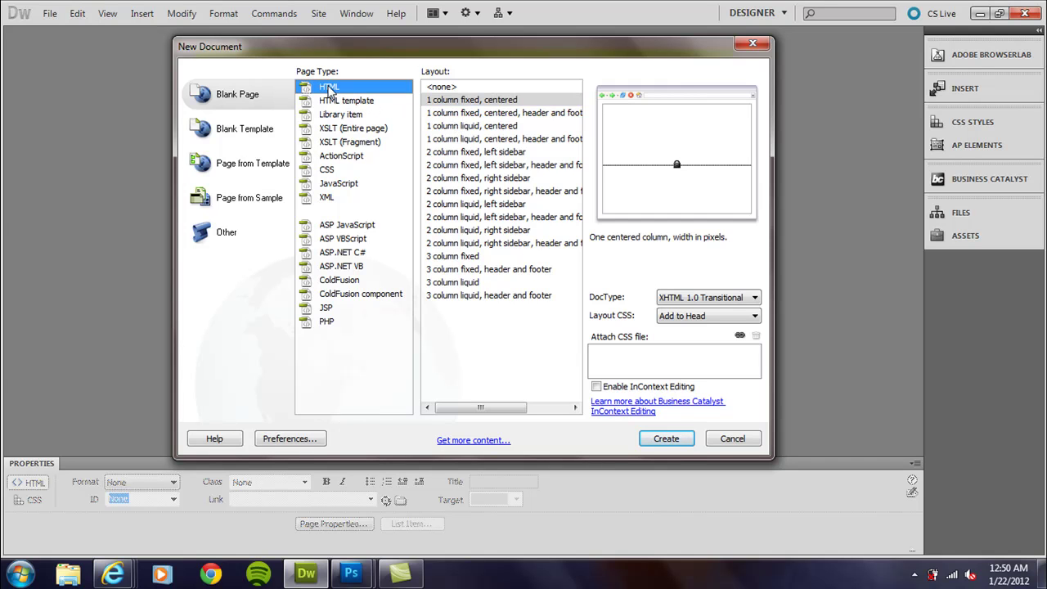
click(492, 104)
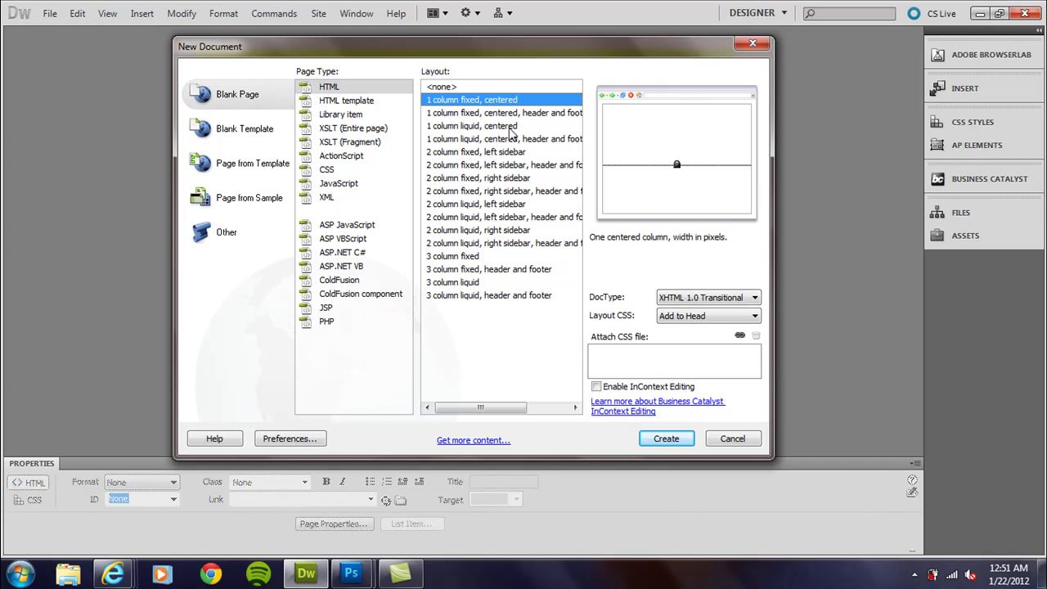
click(661, 438)
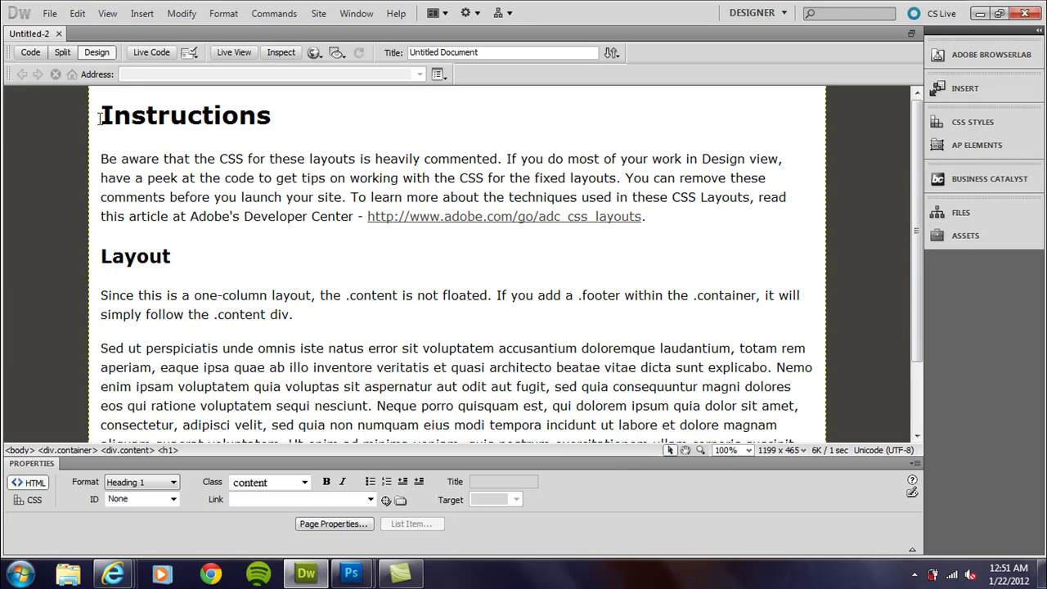
Step: Delete all of the layout's placeholder text and look at the page in Code, Split and Design views
drag(101, 116, 672, 420)
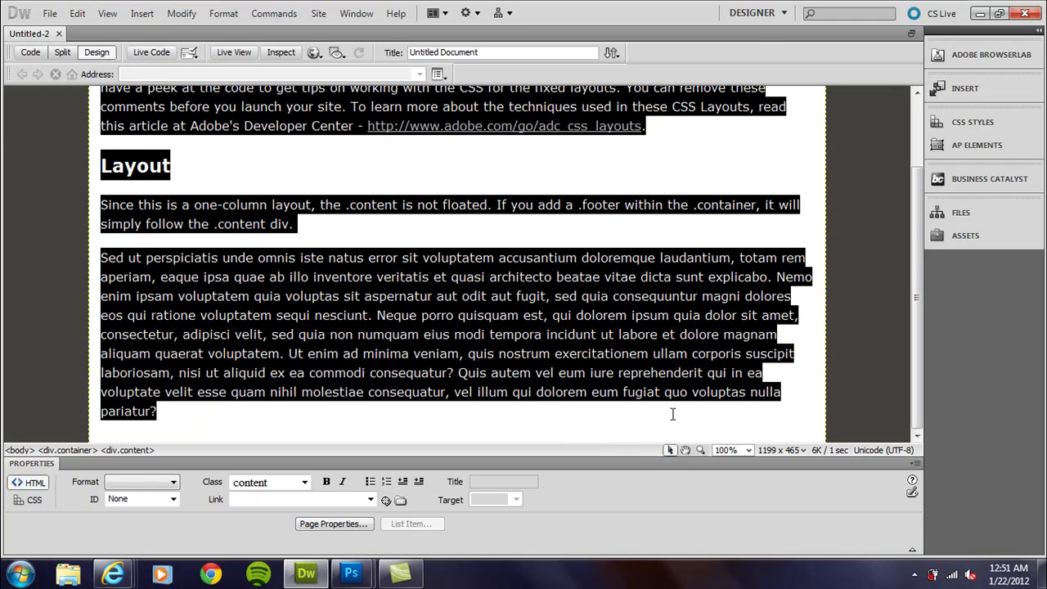
key(Delete)
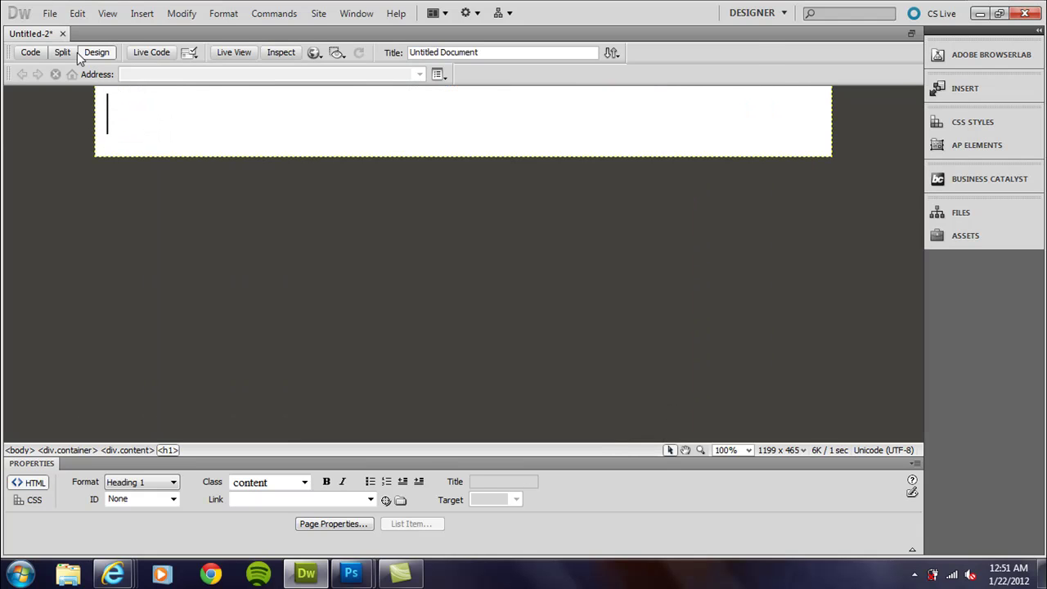
click(31, 52)
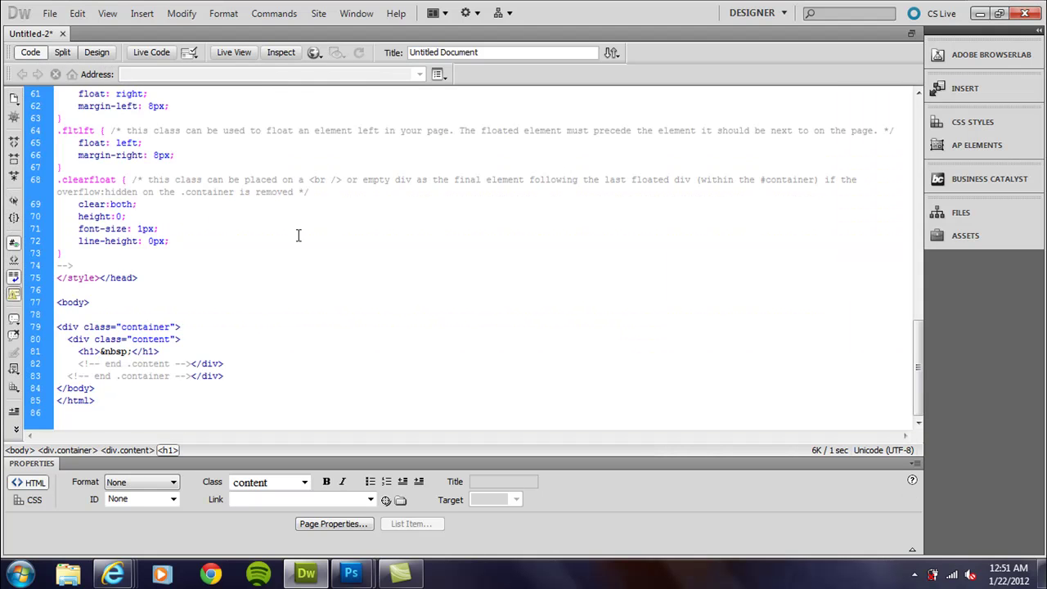
click(62, 52)
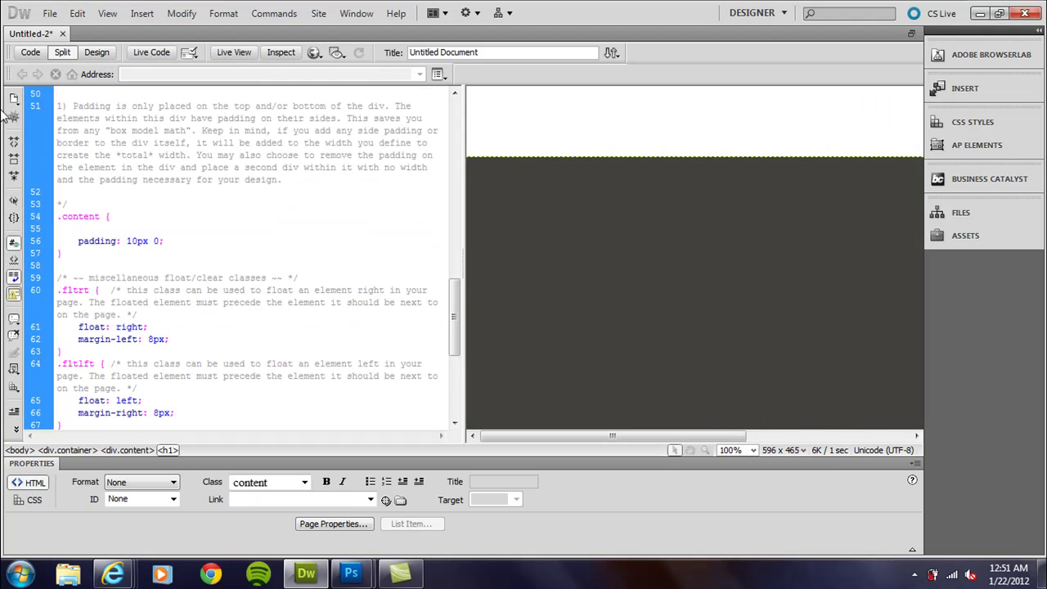
click(101, 50)
click(465, 128)
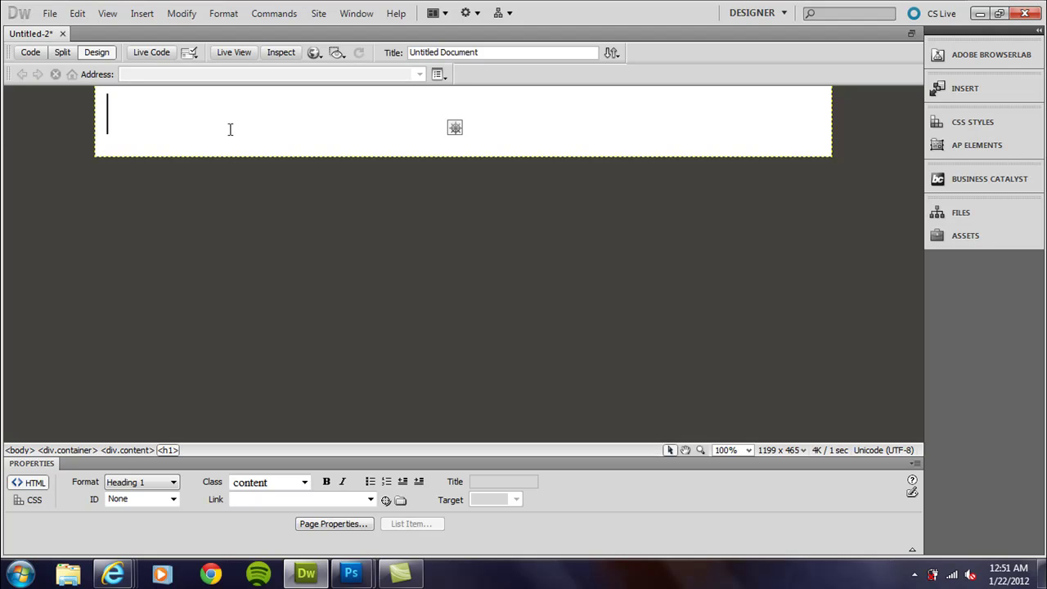
Step: Save the page as index.html in the "balloons web site" folder on the Desktop
click(49, 13)
click(131, 198)
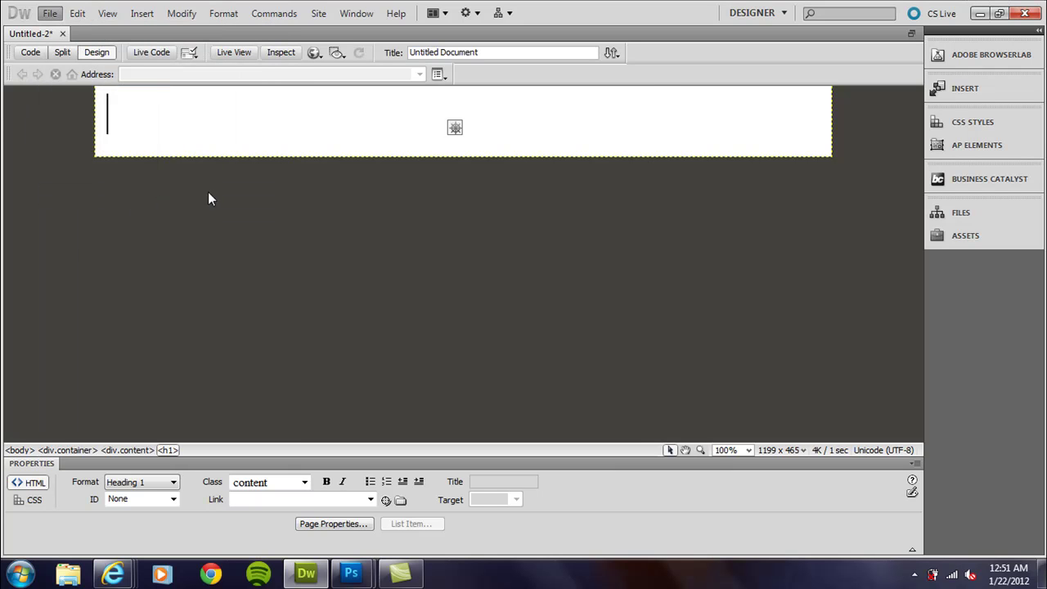
click(221, 198)
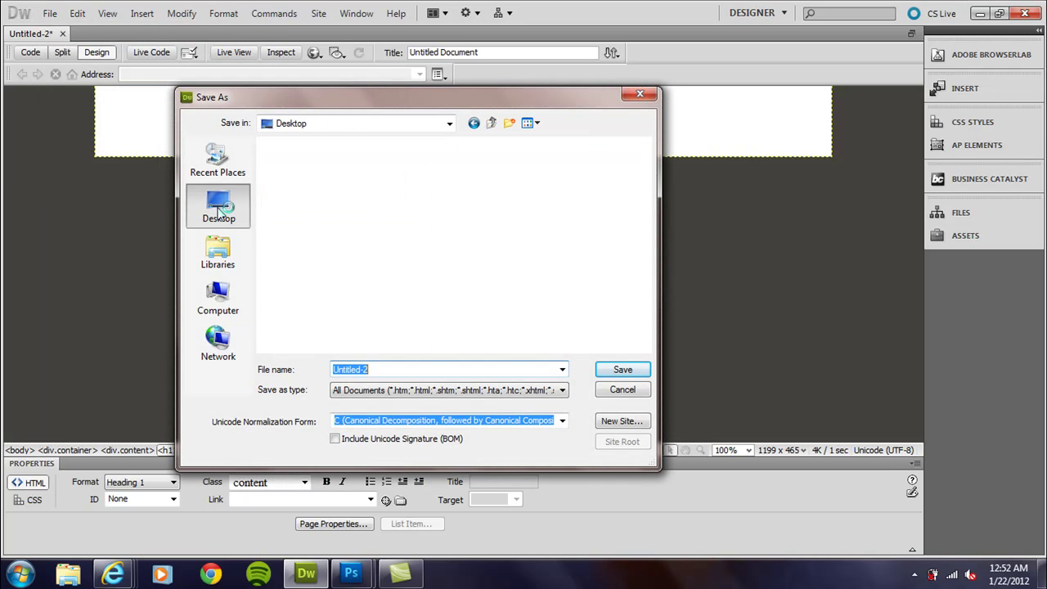
mouse_move(646, 196)
mouse_down()
mouse_move(648, 291)
mouse_move(650, 190)
mouse_up()
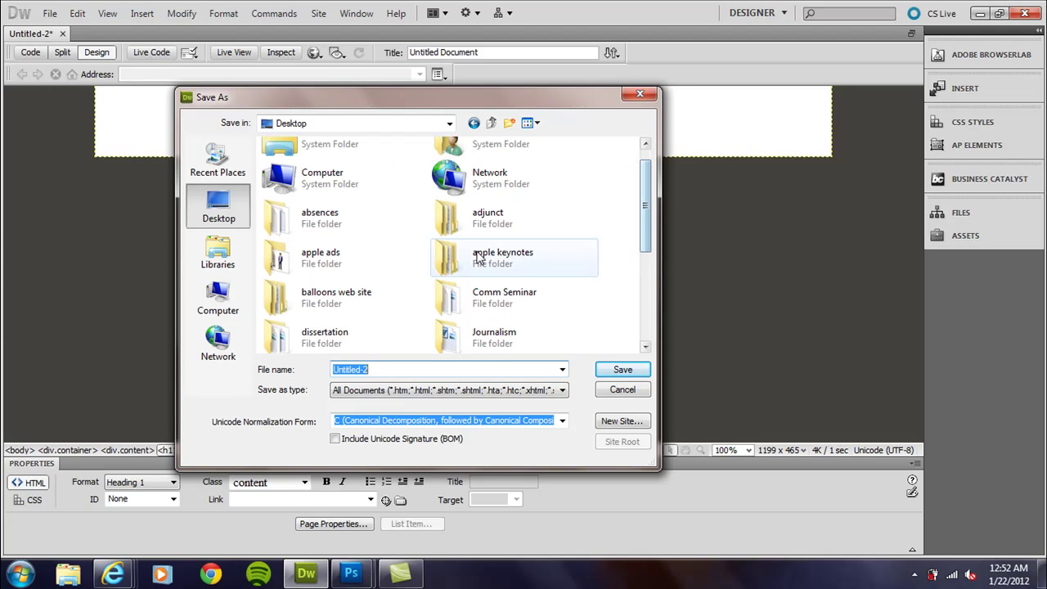
click(330, 306)
double_click(330, 307)
click(394, 369)
text(index.h)
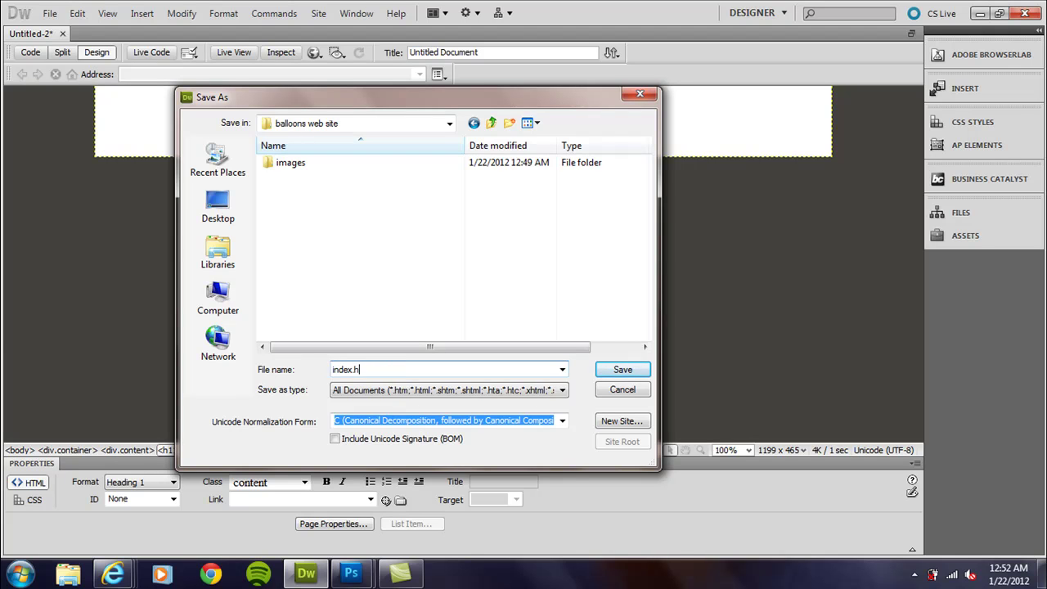
text(tml)
key(Return)
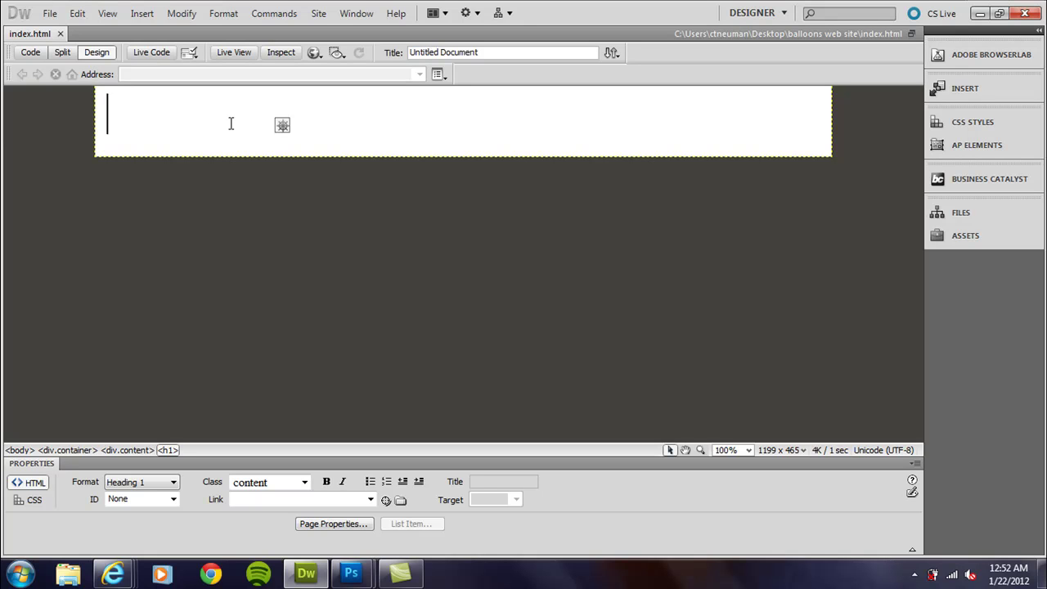
text(file:c:/)
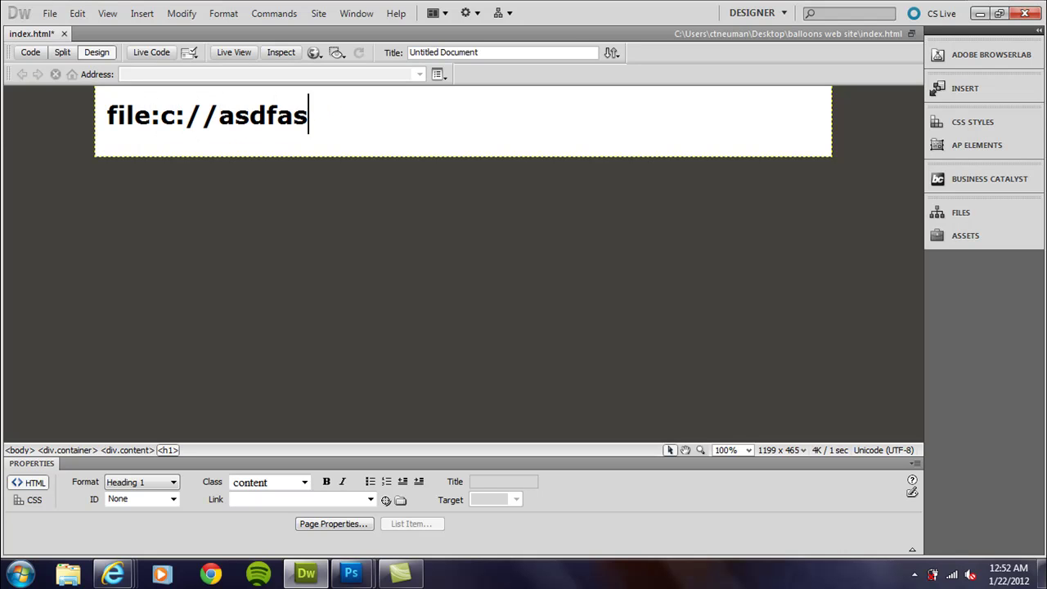
key(BackSpace)
key(BackSpace)
key(BackSpace)
key(BackSpace)
key(BackSpace)
key(BackSpace)
key(BackSpace)
key(BackSpace)
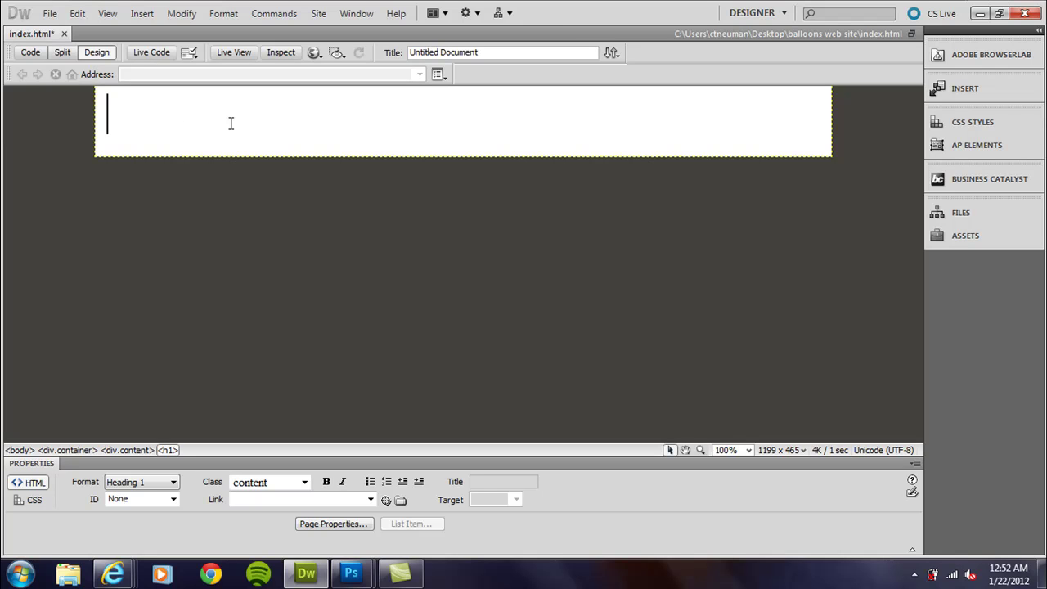
Step: Save the emptied index.html page again
key(ctrl+s)
click(108, 136)
key(ctrl+s)
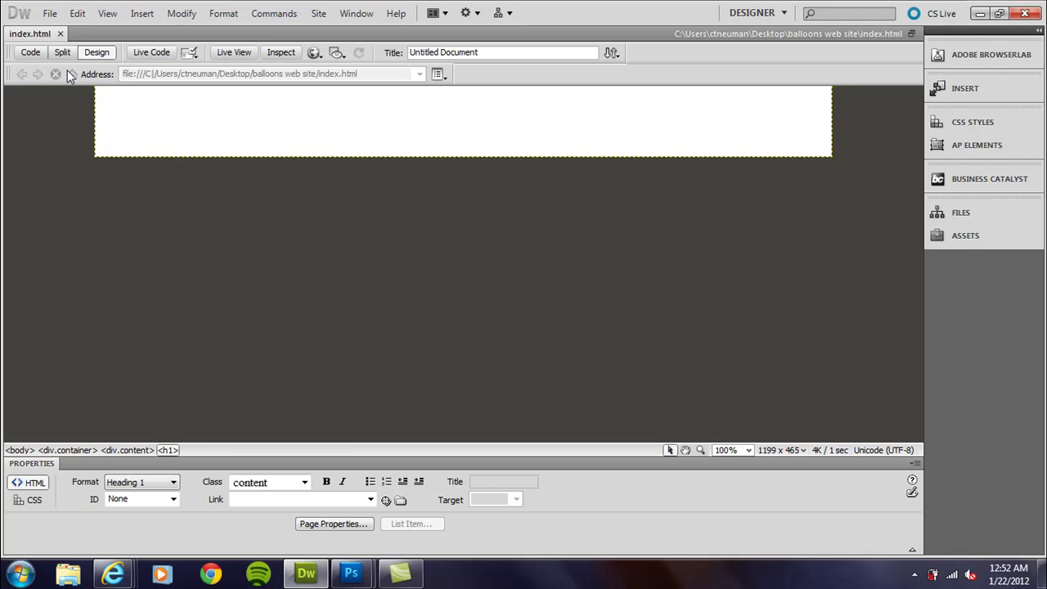
Step: Examine the HTML and CSS of index.html in Code view and return to Design view
click(30, 53)
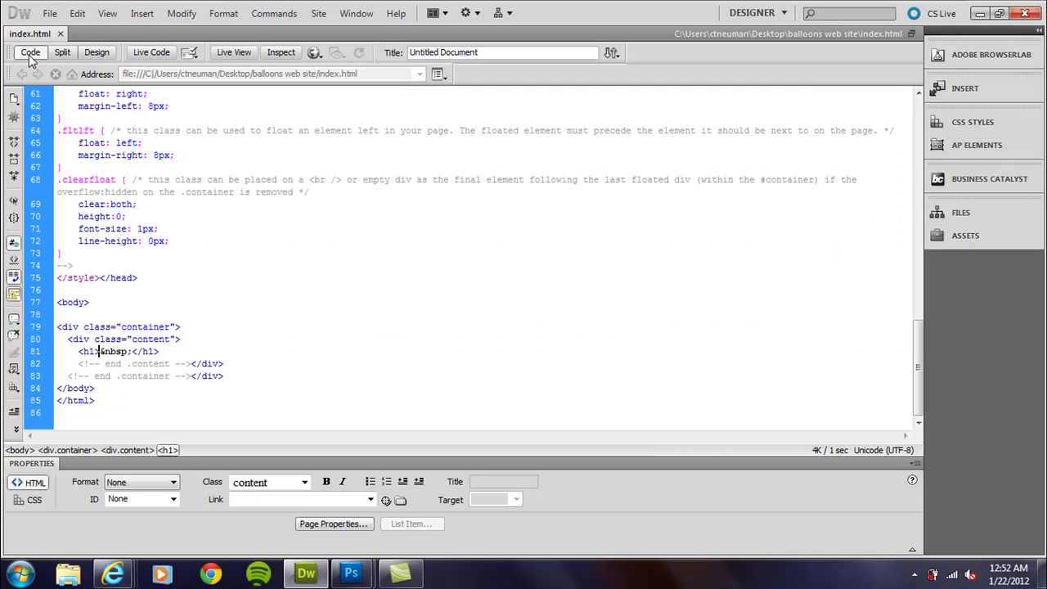
scroll(917, 343, up, 1)
scroll(918, 360, down, 1)
drag(917, 355, 919, 114)
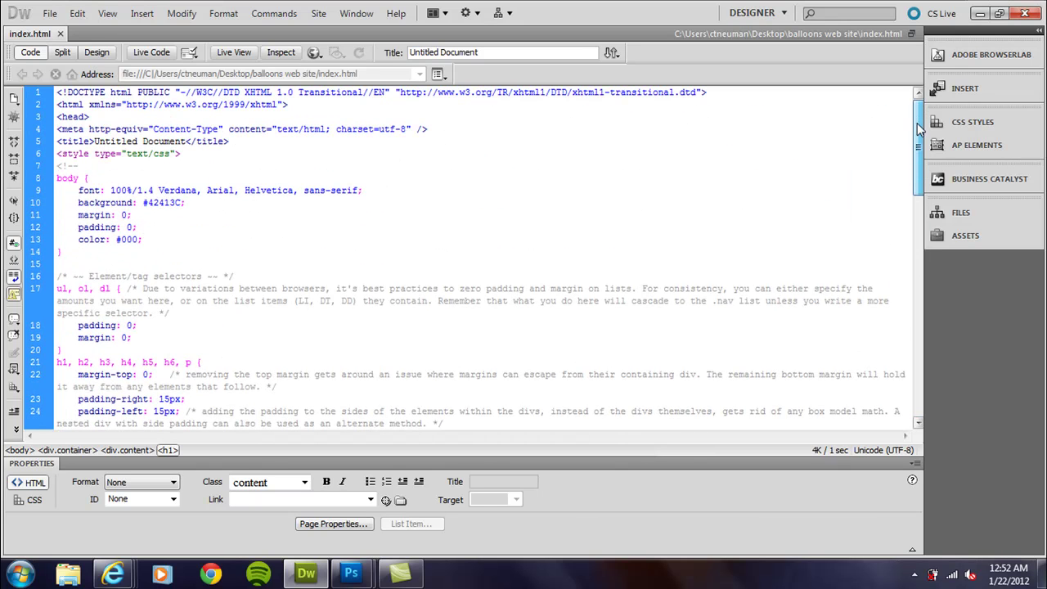
scroll(916, 144, down, 3)
drag(913, 166, 893, 282)
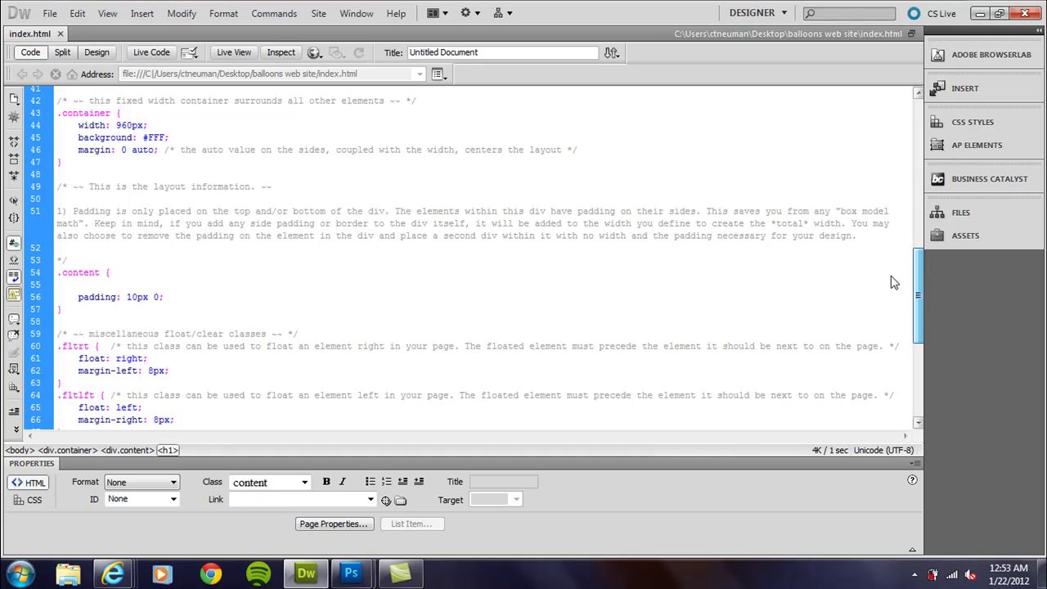
click(97, 51)
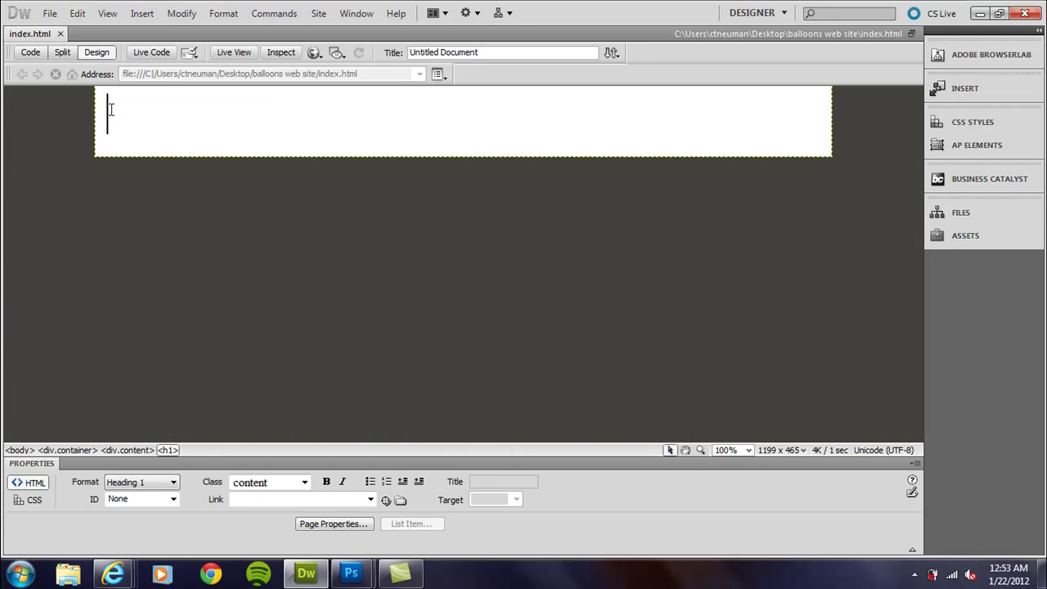
key(ctrl+v)
Step: Locate the width property of the .container rule in the page's CSS code
click(30, 52)
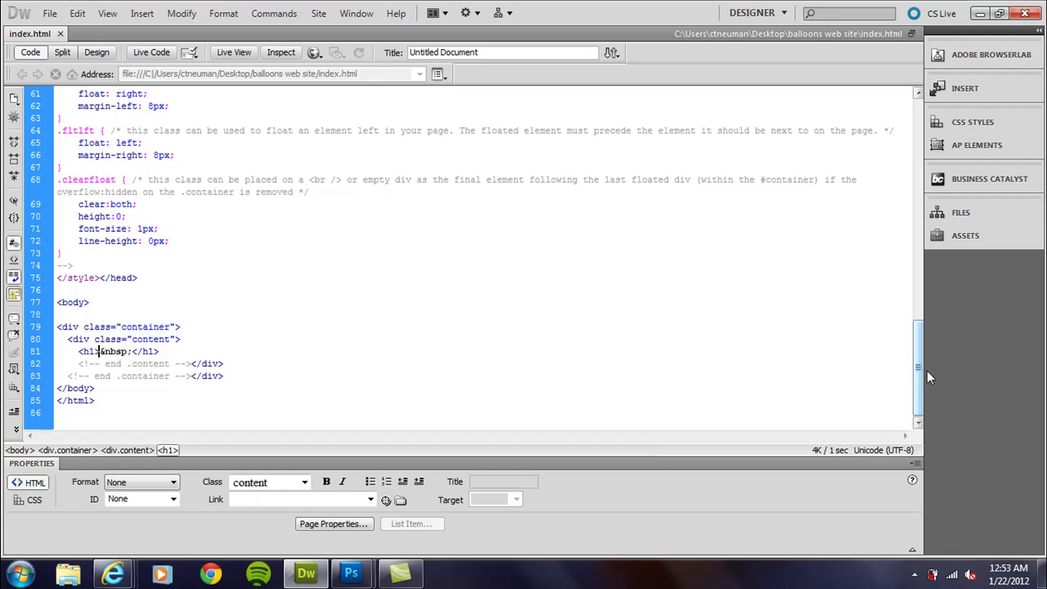
drag(921, 377, 949, 270)
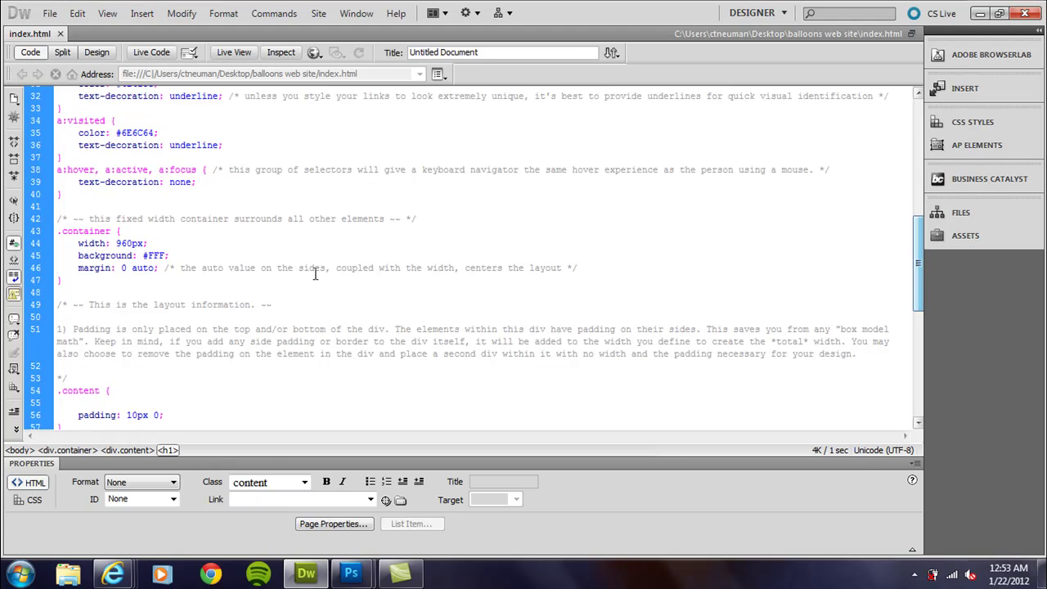
click(63, 231)
click(119, 243)
Step: Switch to the navigation banner in Photoshop and check its pixel dimensions in Image Size without changing them
mouse_move(355, 579)
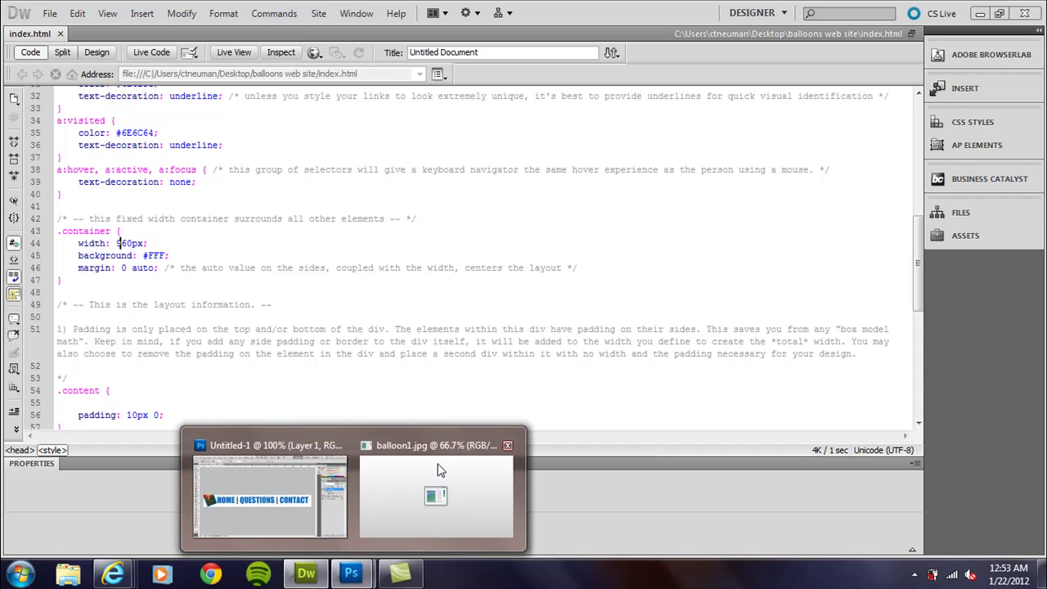
click(260, 497)
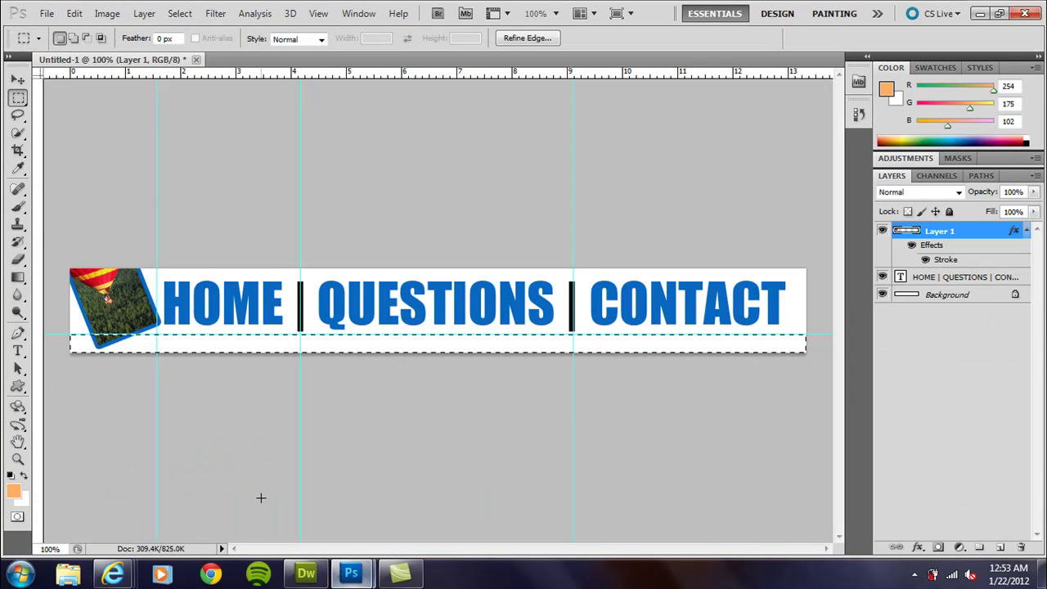
click(107, 14)
click(128, 125)
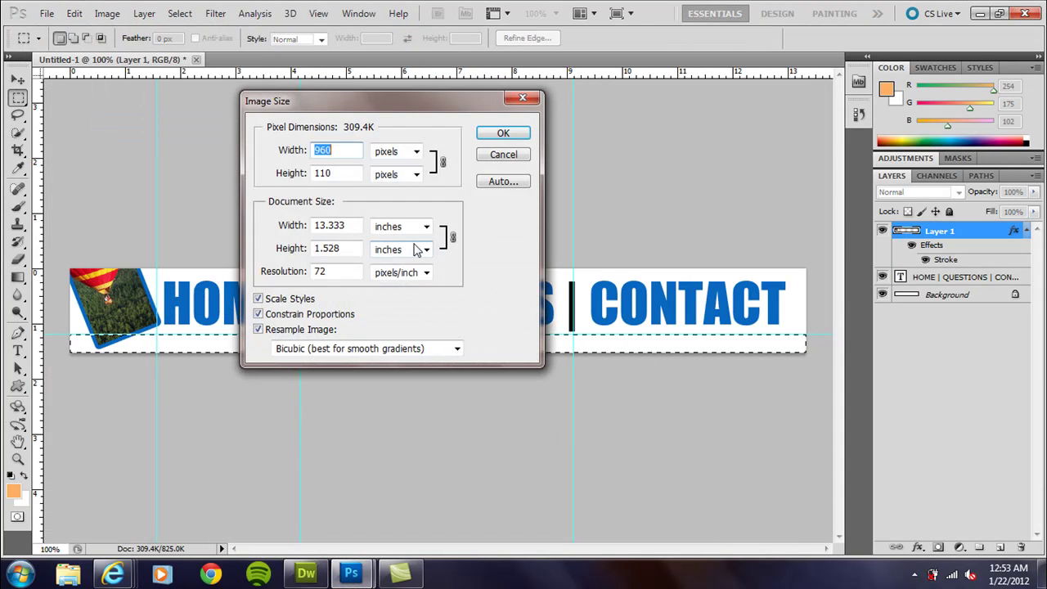
click(501, 153)
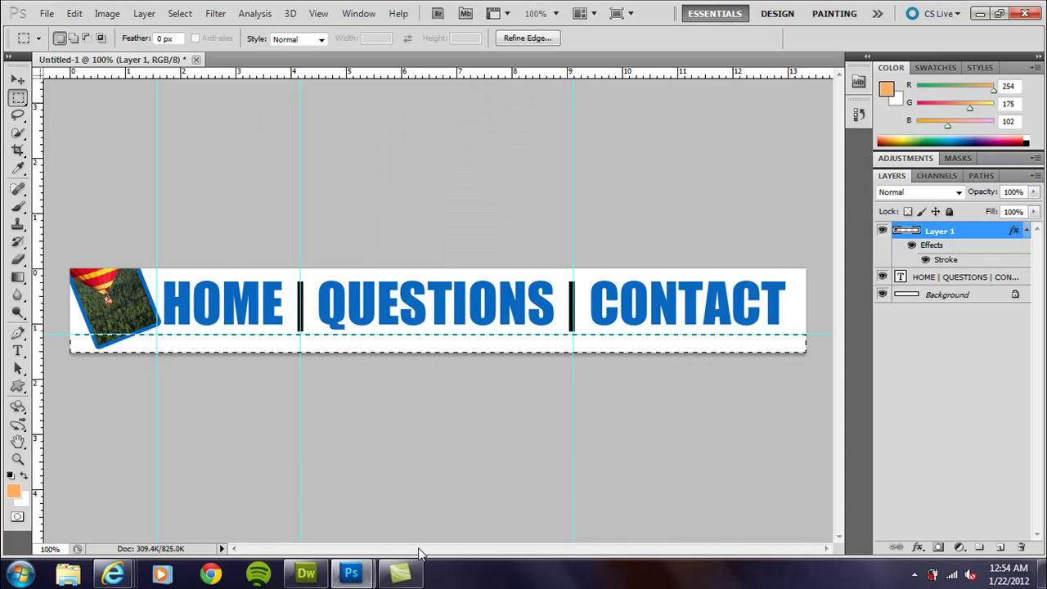
Step: Review the .container width in Dreamweaver and compare it with the banner's Image Size dimensions in Photoshop
mouse_move(400, 577)
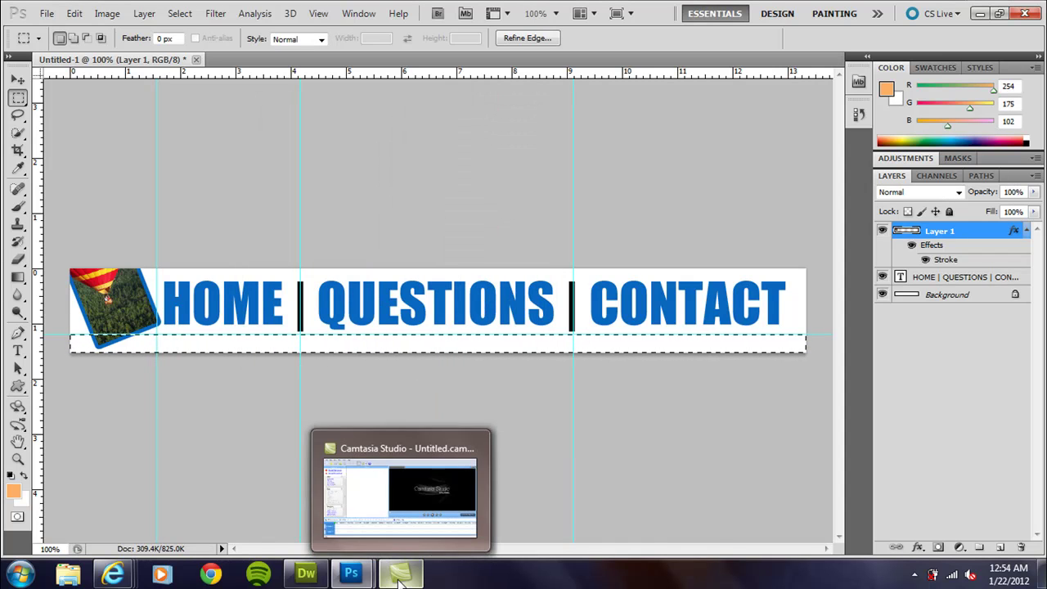
click(306, 573)
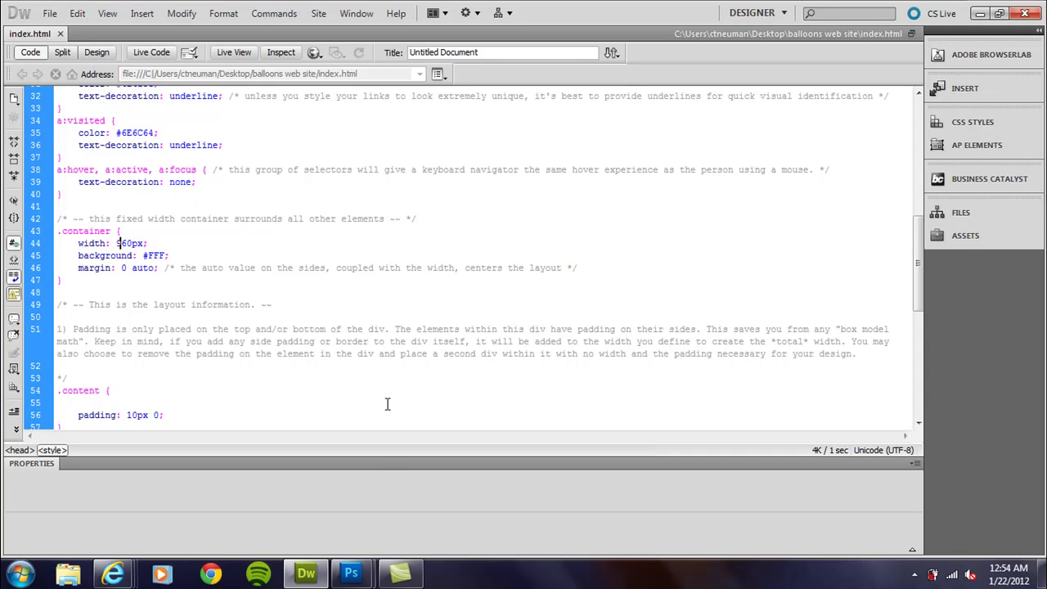
mouse_move(353, 570)
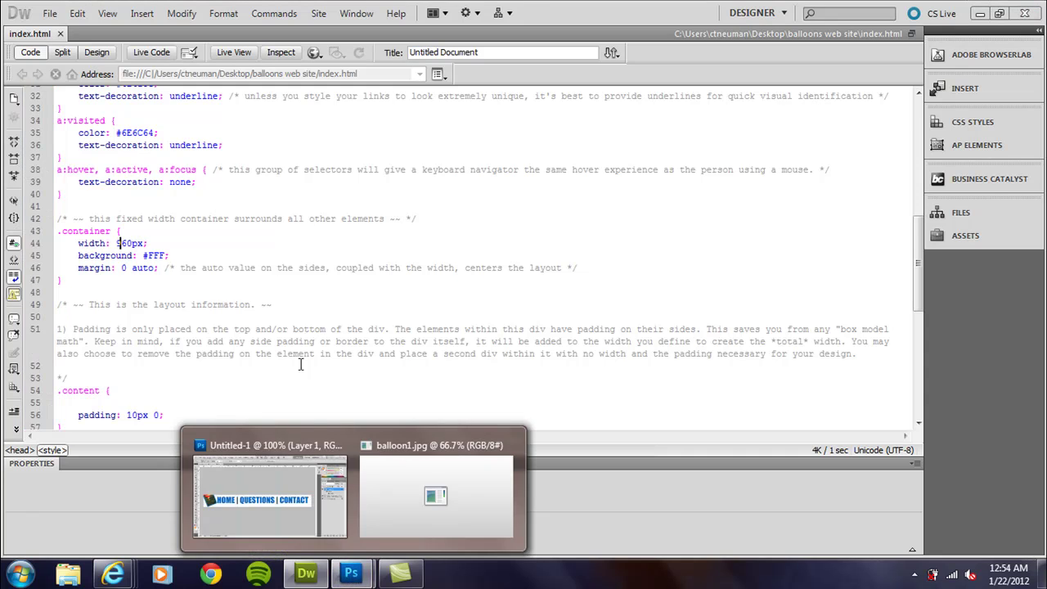
click(282, 458)
click(107, 13)
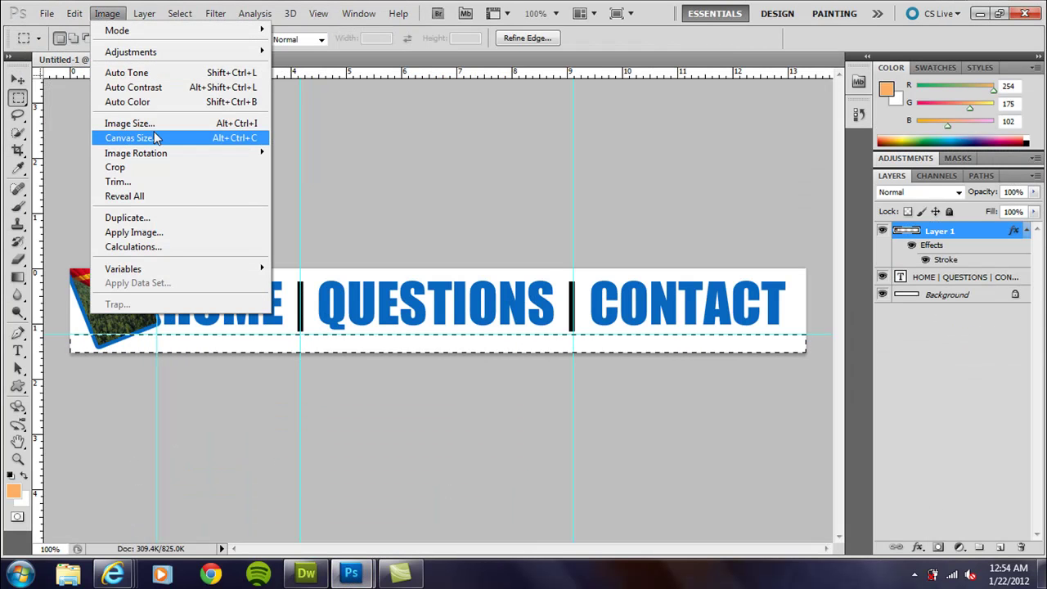
click(131, 123)
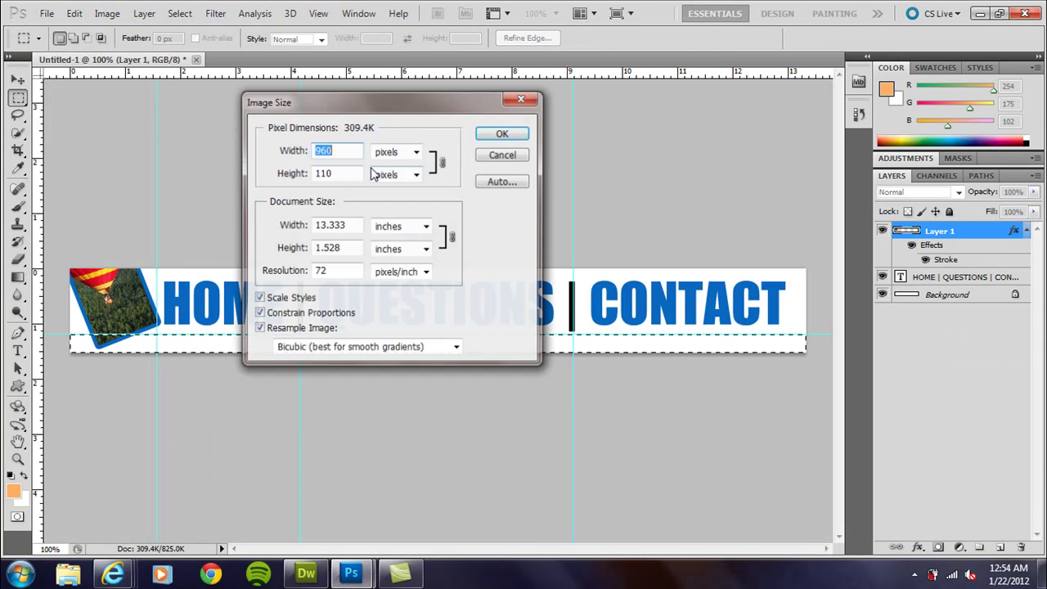
click(499, 156)
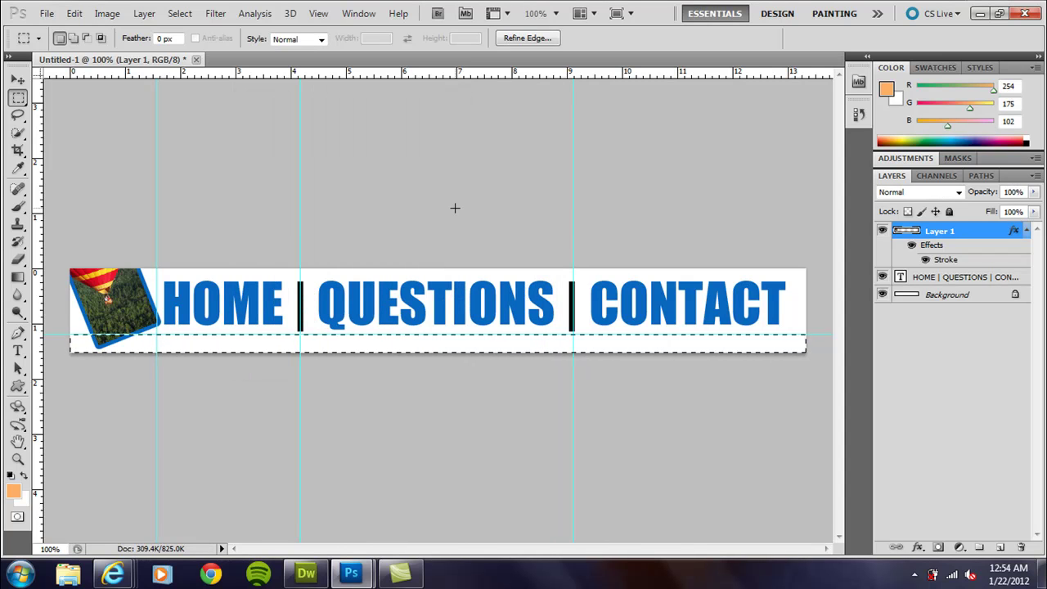
Step: Switch to Dreamweaver, review the .container width value in the CSS code and return to Design view
click(305, 574)
click(119, 243)
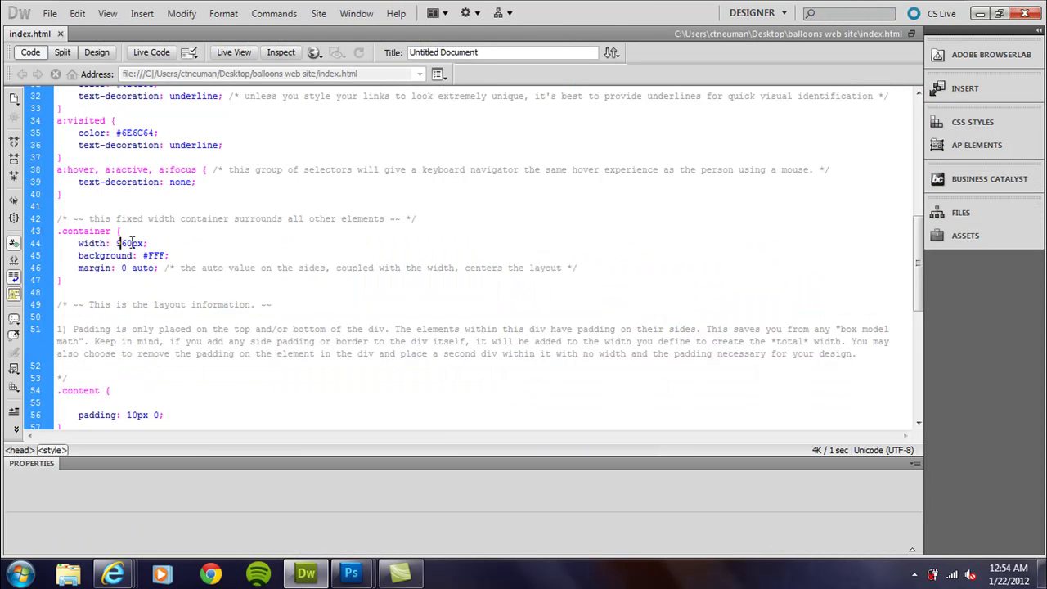
drag(132, 242, 117, 243)
click(90, 52)
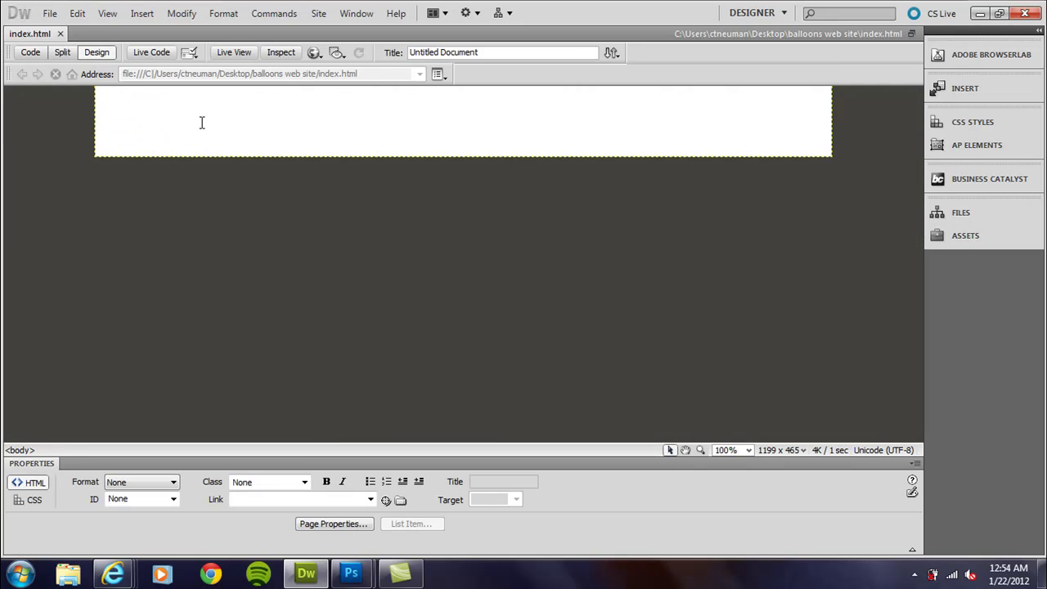
Step: Enter "here is some text." as the heading in the white content area and start a new paragraph below it
text(here)
key(BackSpace)
key(BackSpace)
key(BackSpace)
key(BackSpace)
key(BackSpace)
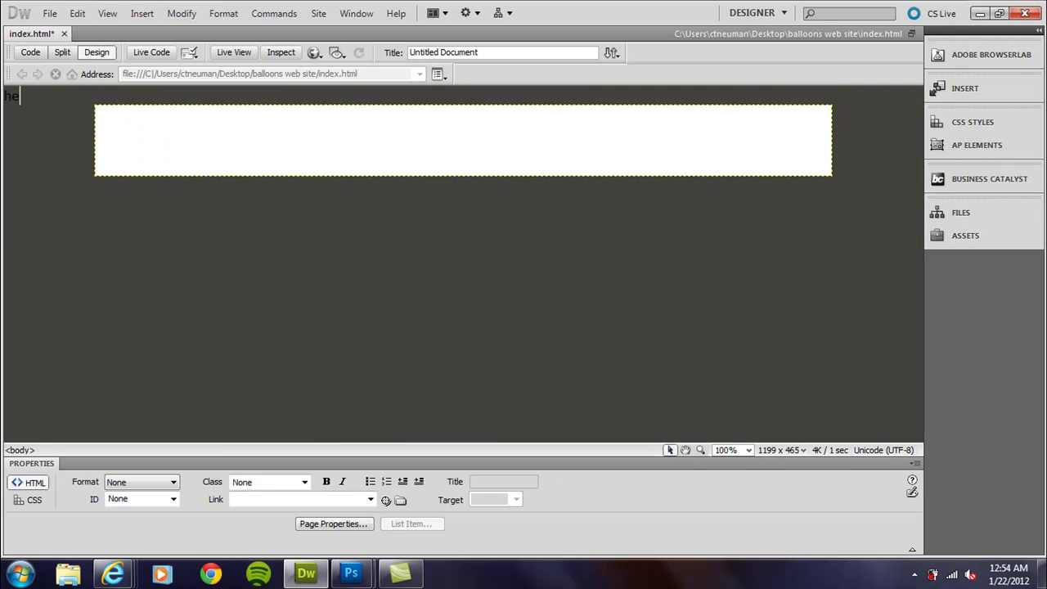
text(here is some te)
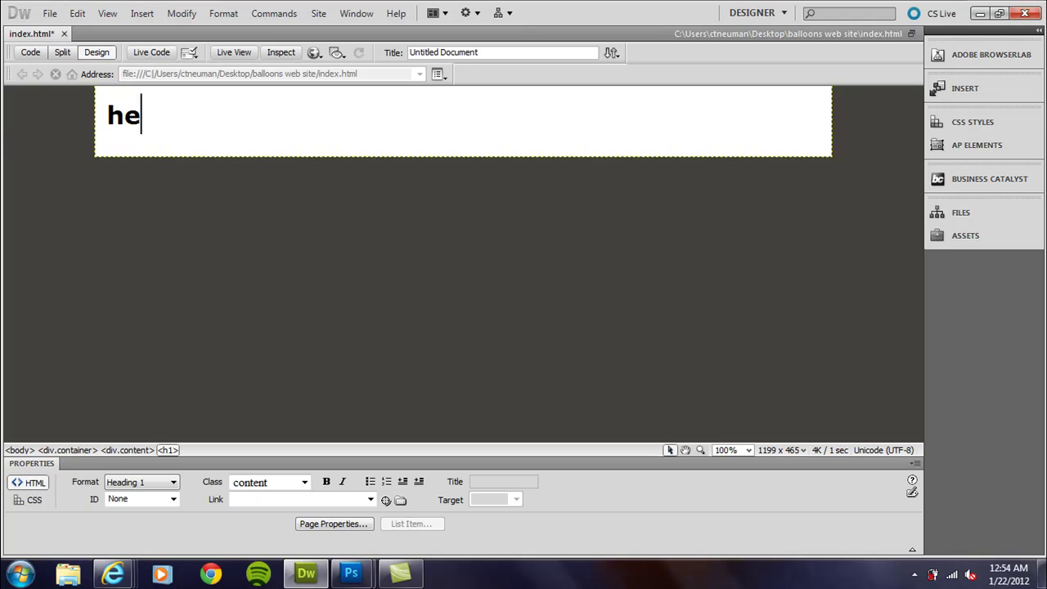
text(xt.)
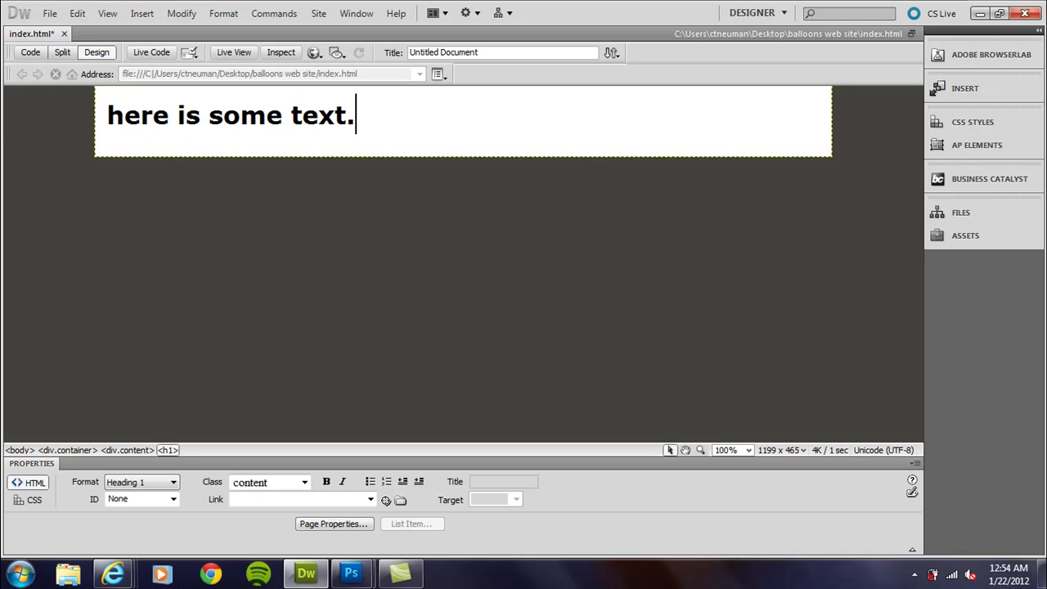
key(Return)
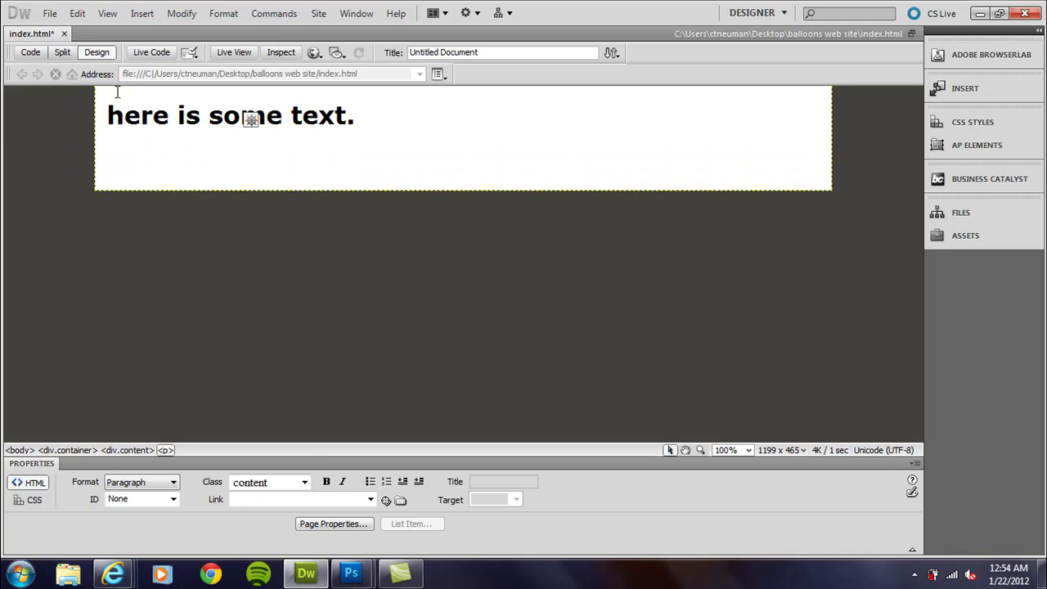
Step: Set the first padding value of the .content rule to 0px in the code and check the heading in Design view
click(101, 106)
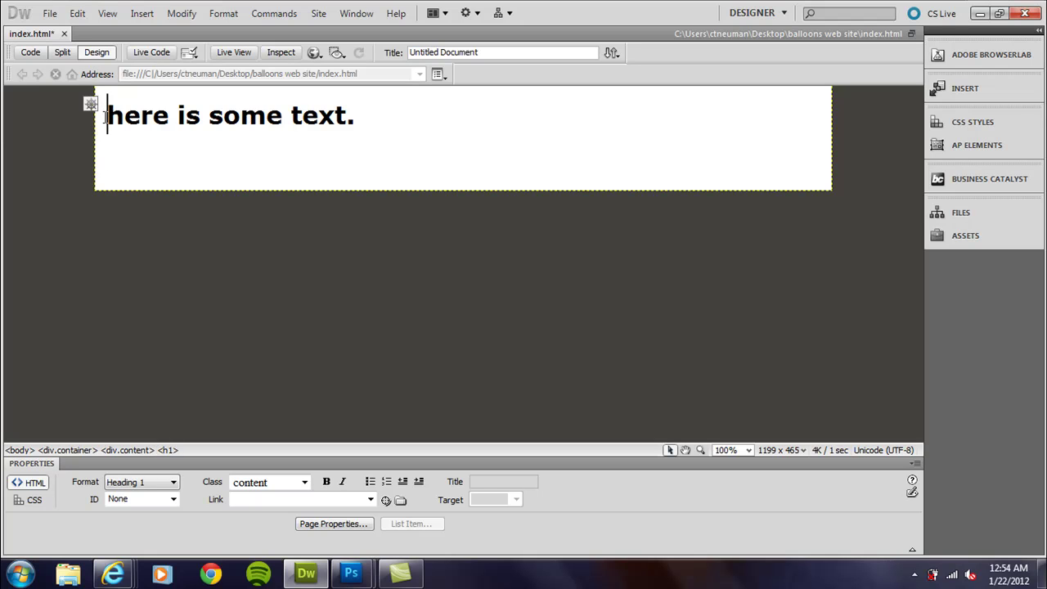
click(39, 51)
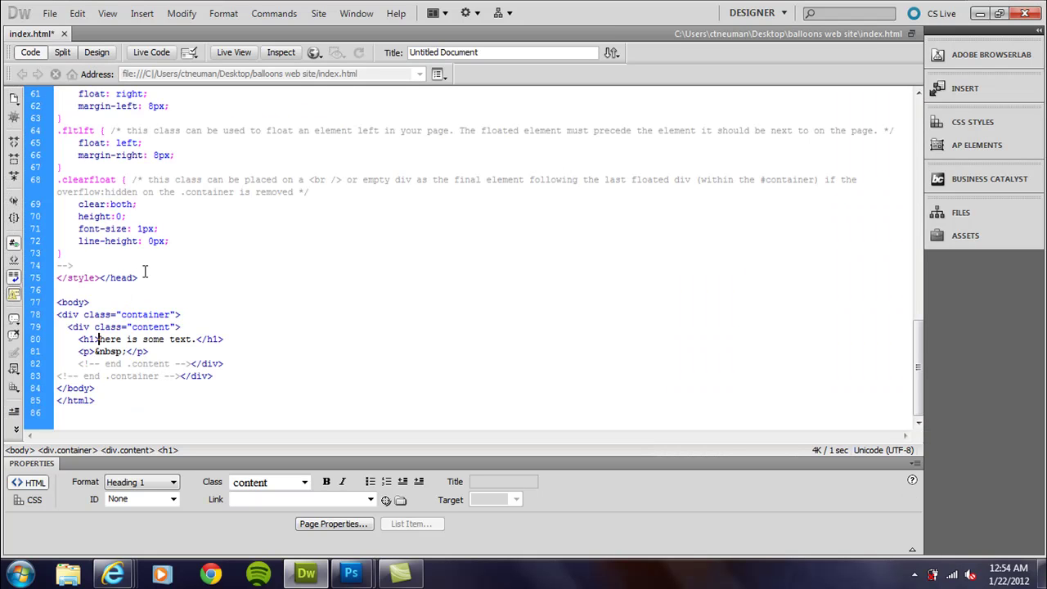
click(138, 228)
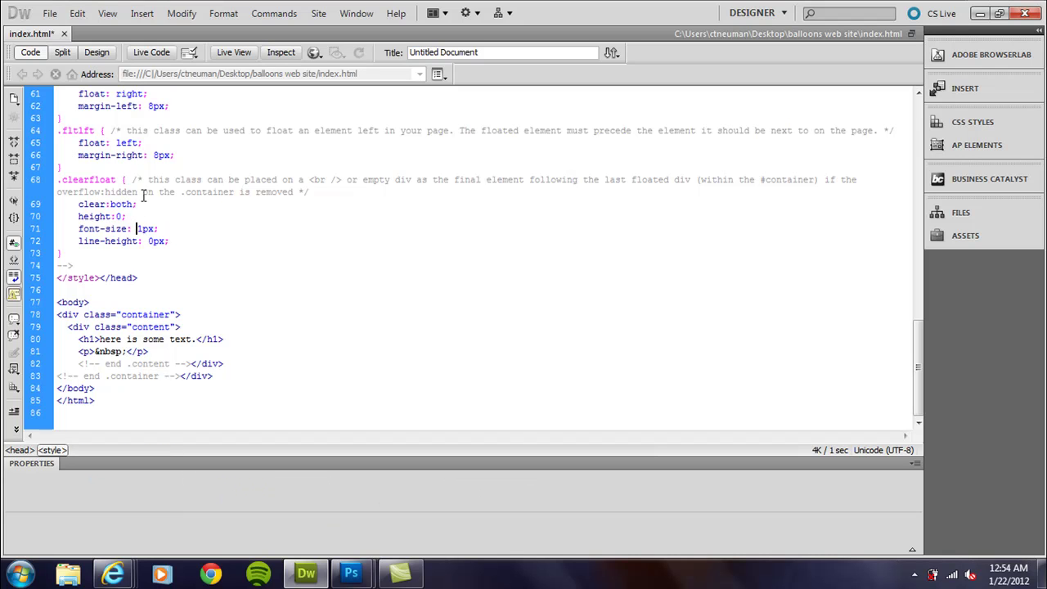
drag(916, 360, 929, 275)
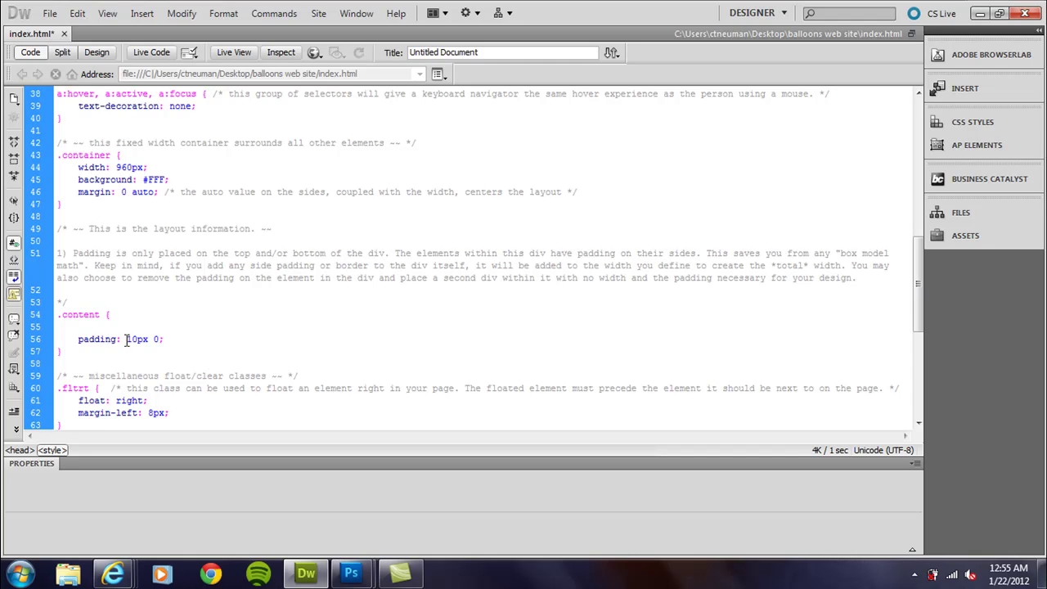
drag(128, 339, 138, 339)
text(0)
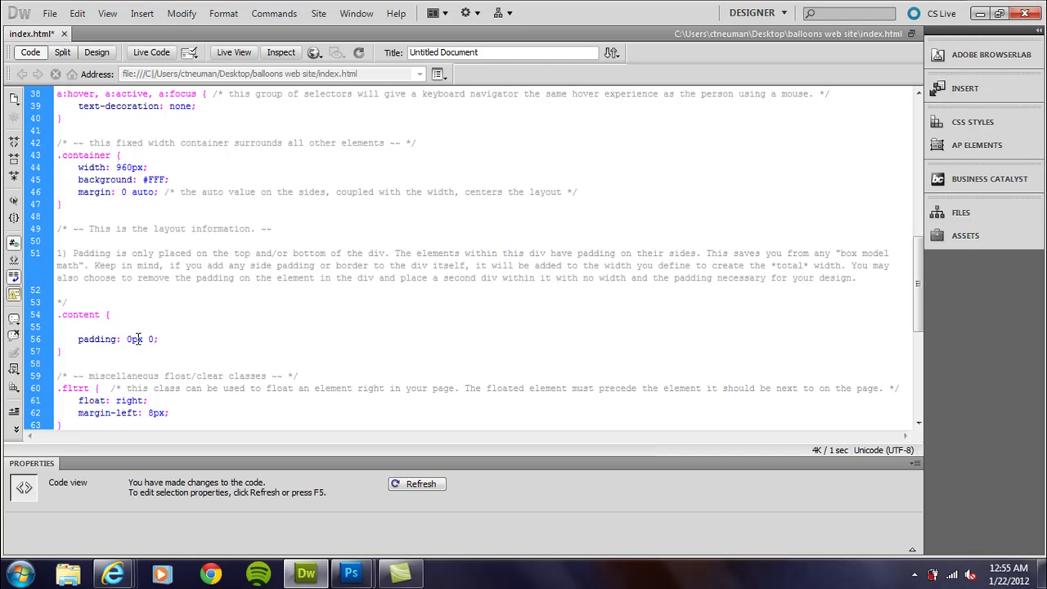
click(97, 52)
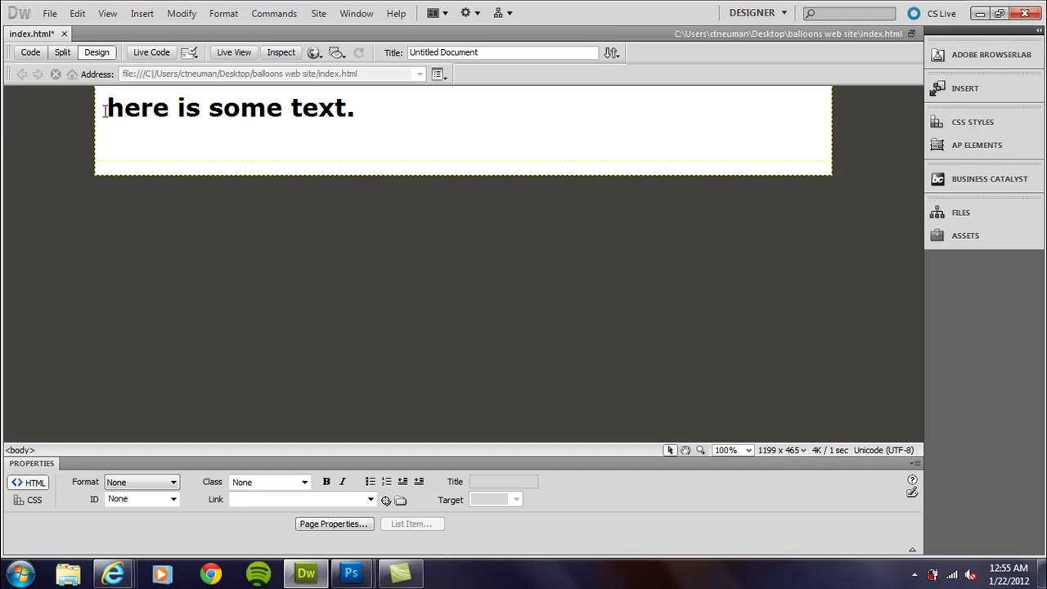
Step: Set the .fltrt left margin and the .fltlft right margin to 0px in the code, and return to Design view
click(31, 53)
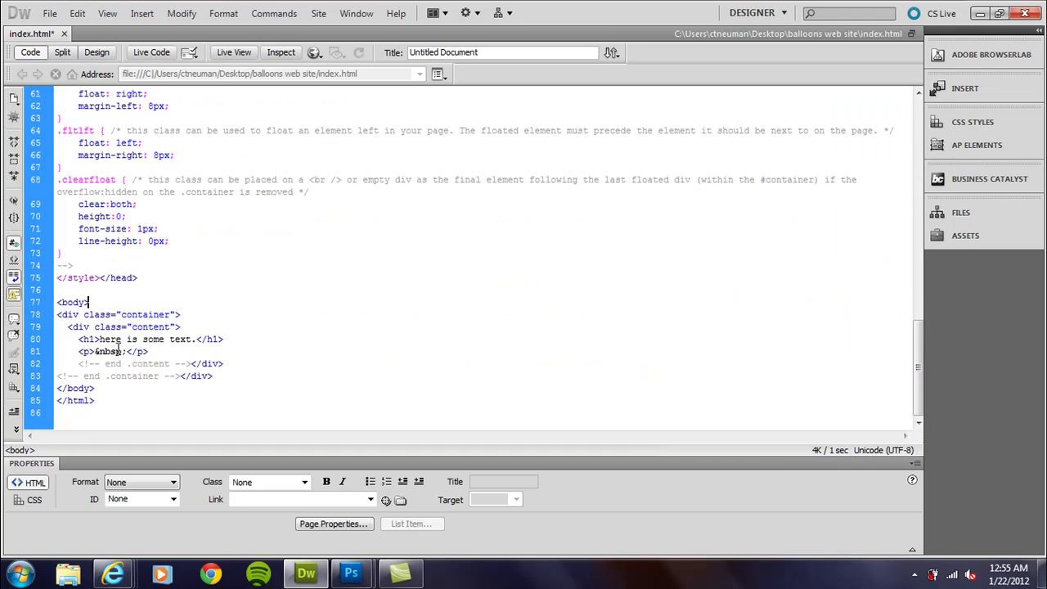
drag(918, 344, 918, 294)
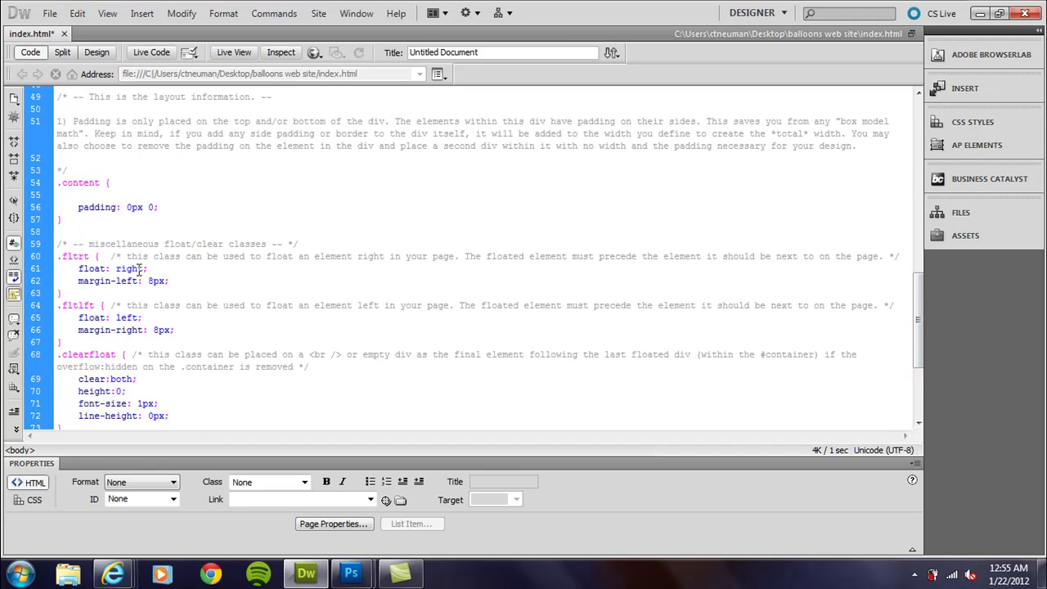
drag(149, 281, 152, 281)
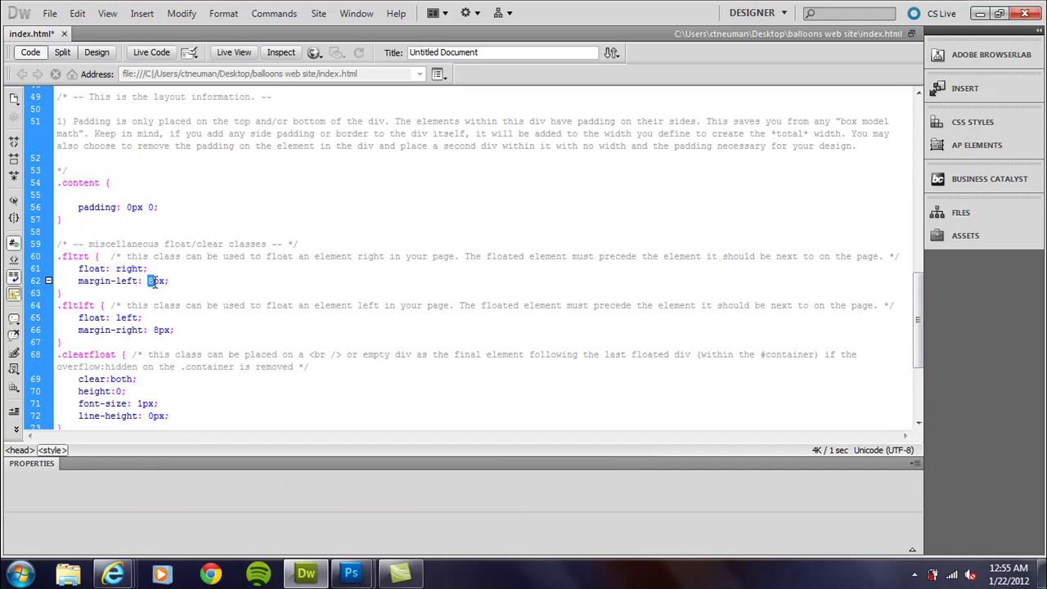
text(0)
drag(153, 330, 161, 330)
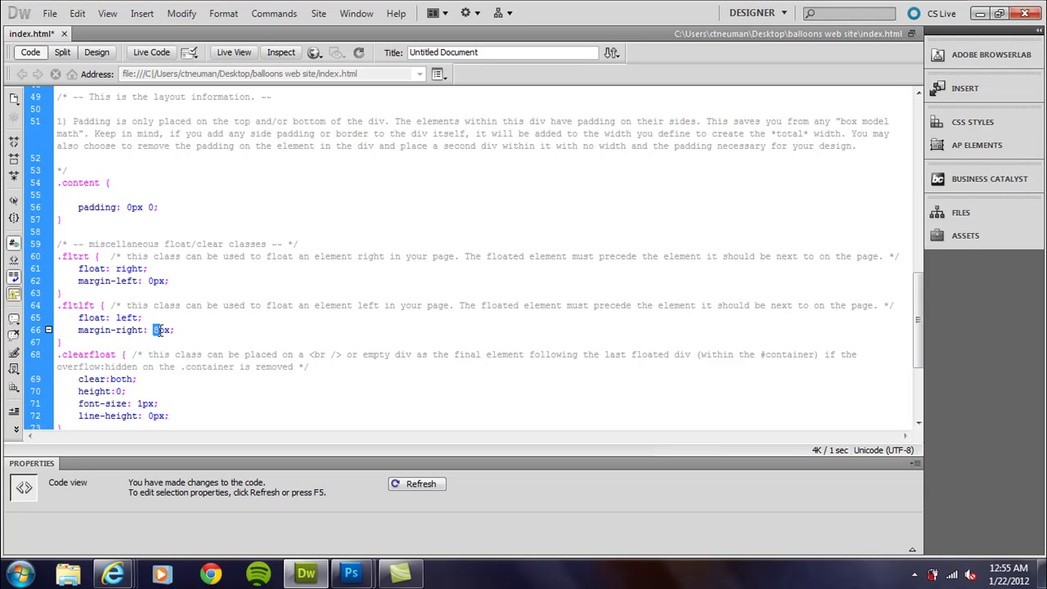
text(0)
click(88, 52)
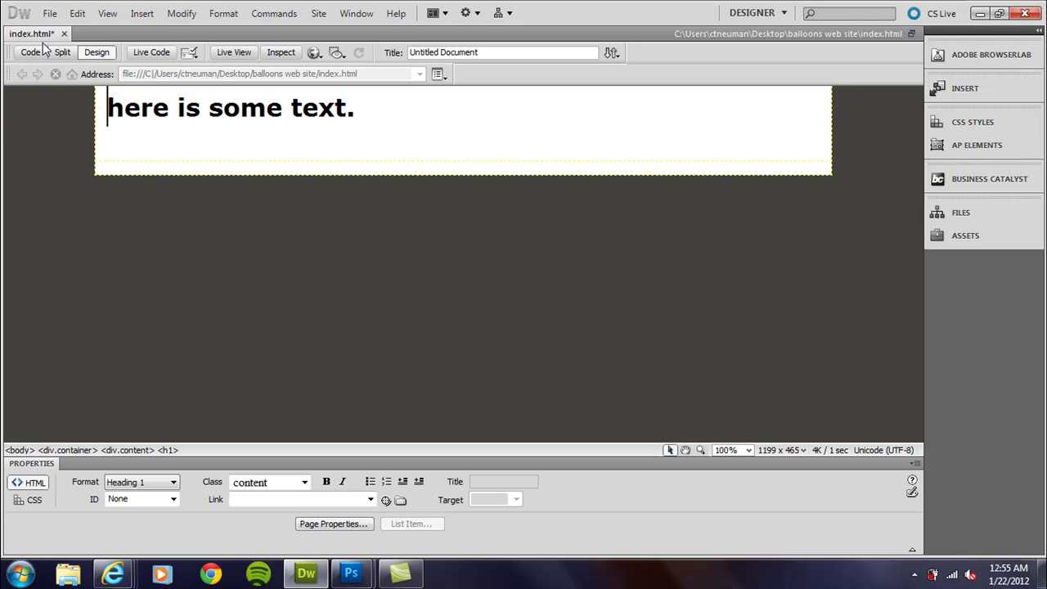
Step: Set padding-right and padding-left to 0px in the h1–h6 and p rule, and return to Design view
click(33, 52)
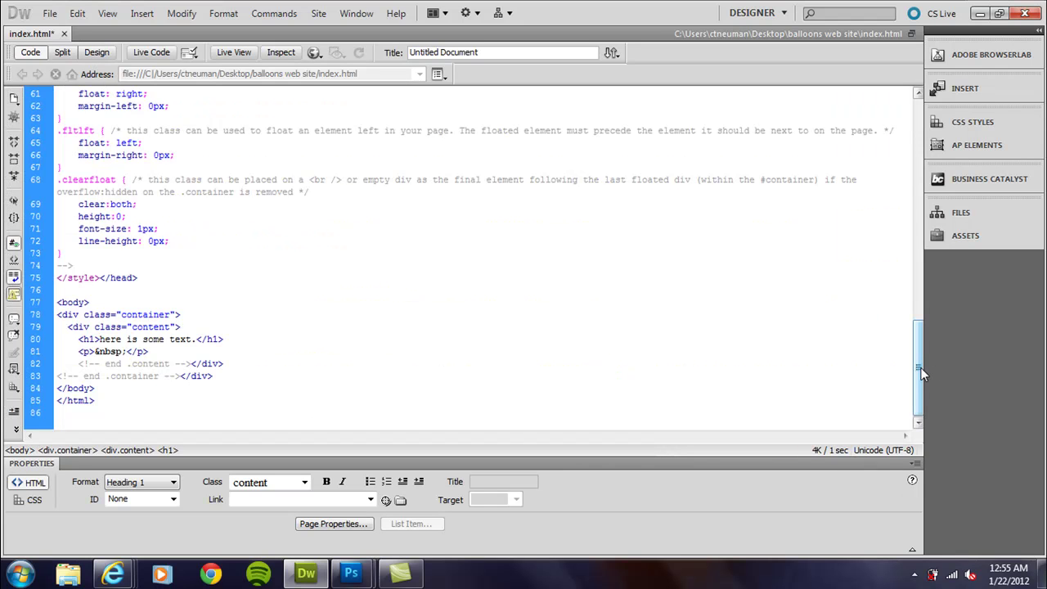
drag(918, 374, 941, 170)
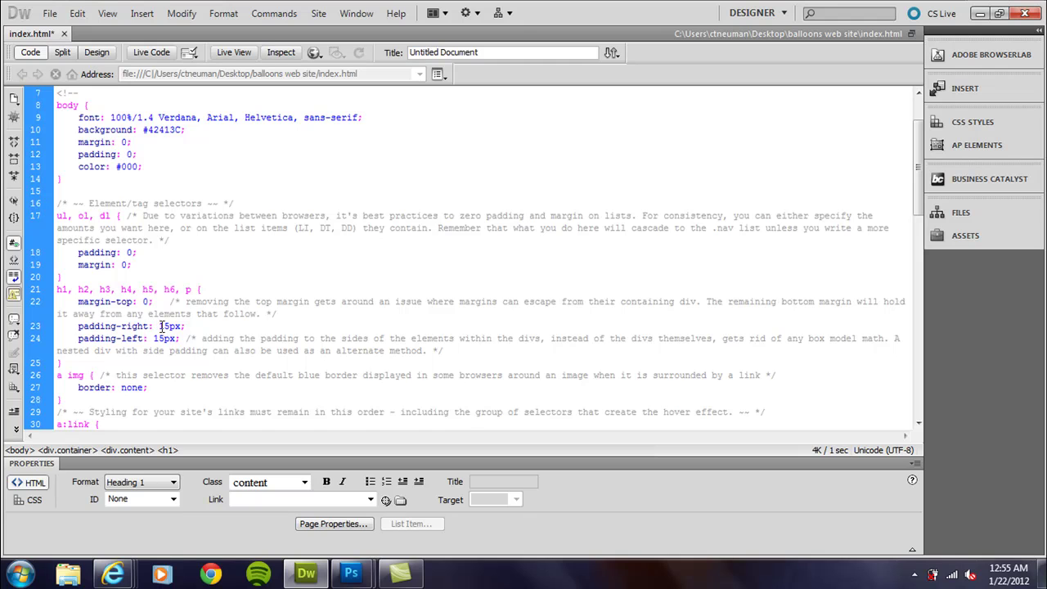
drag(160, 326, 165, 325)
click(100, 325)
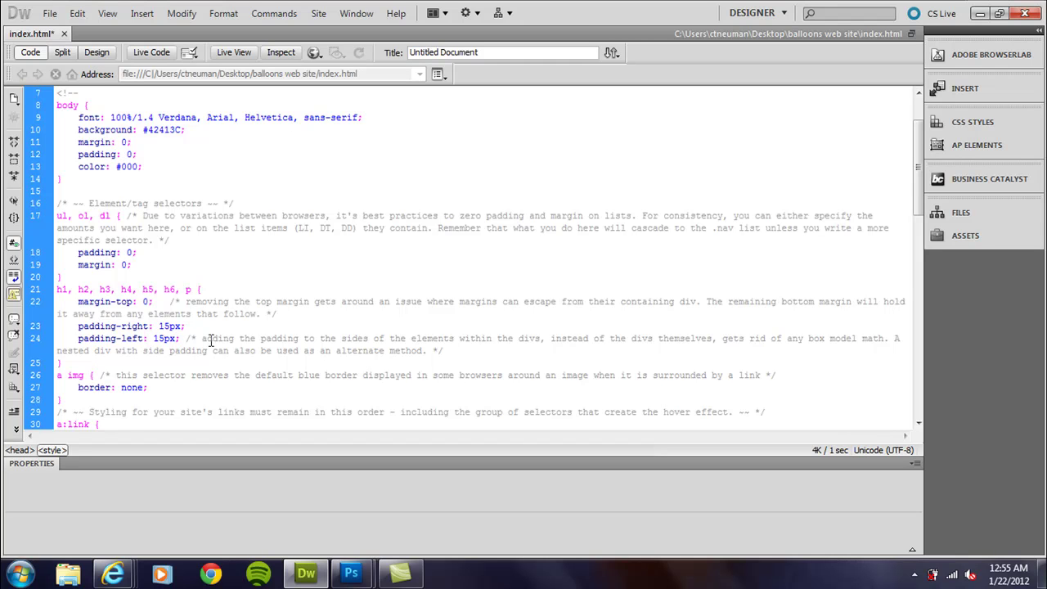
drag(191, 338, 447, 350)
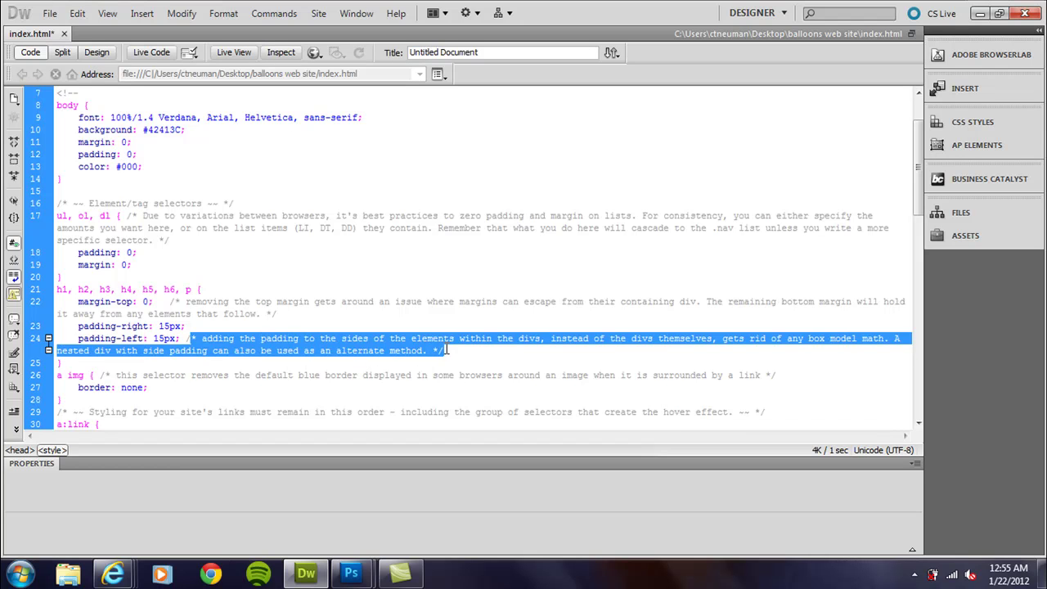
click(184, 335)
drag(158, 325, 163, 326)
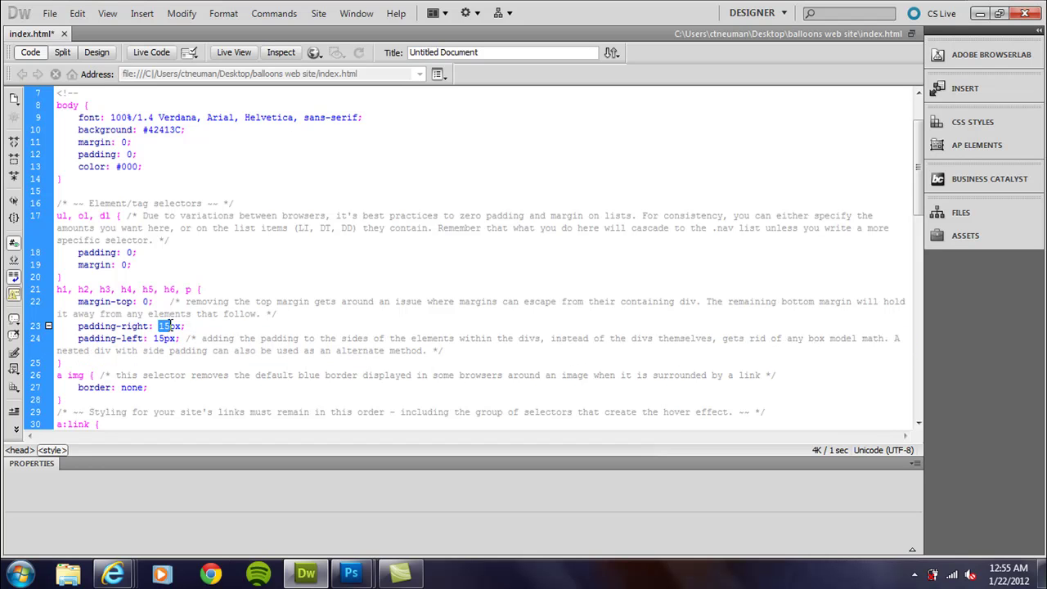
text(0)
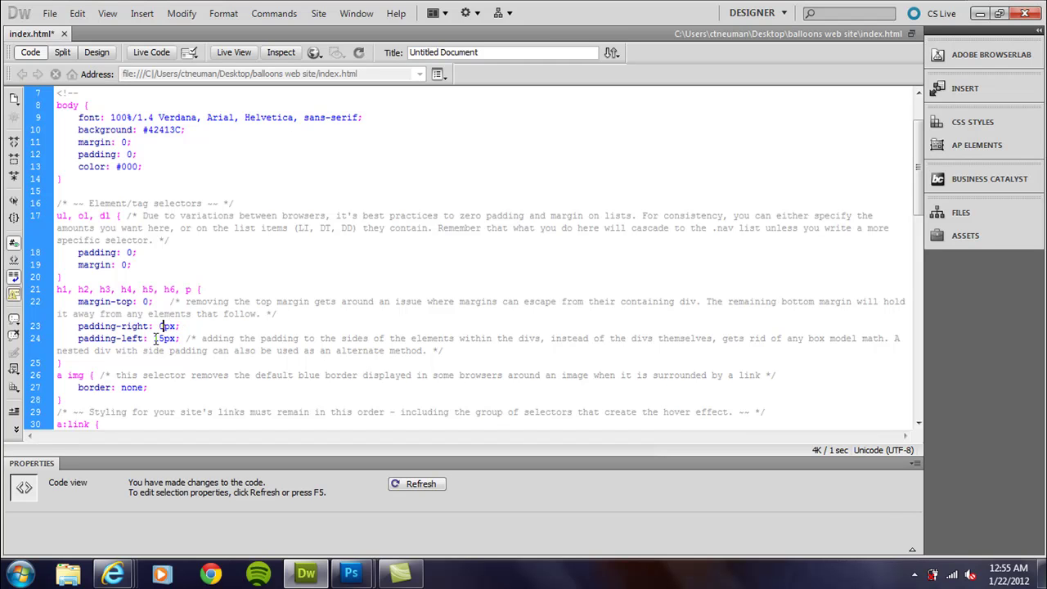
drag(154, 338, 164, 337)
text(0)
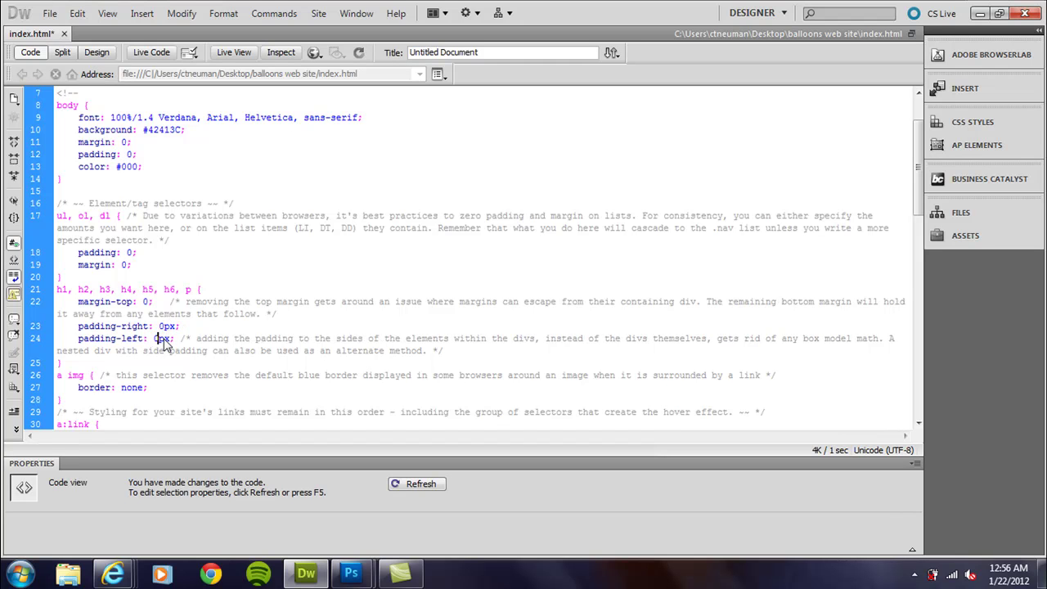
click(97, 53)
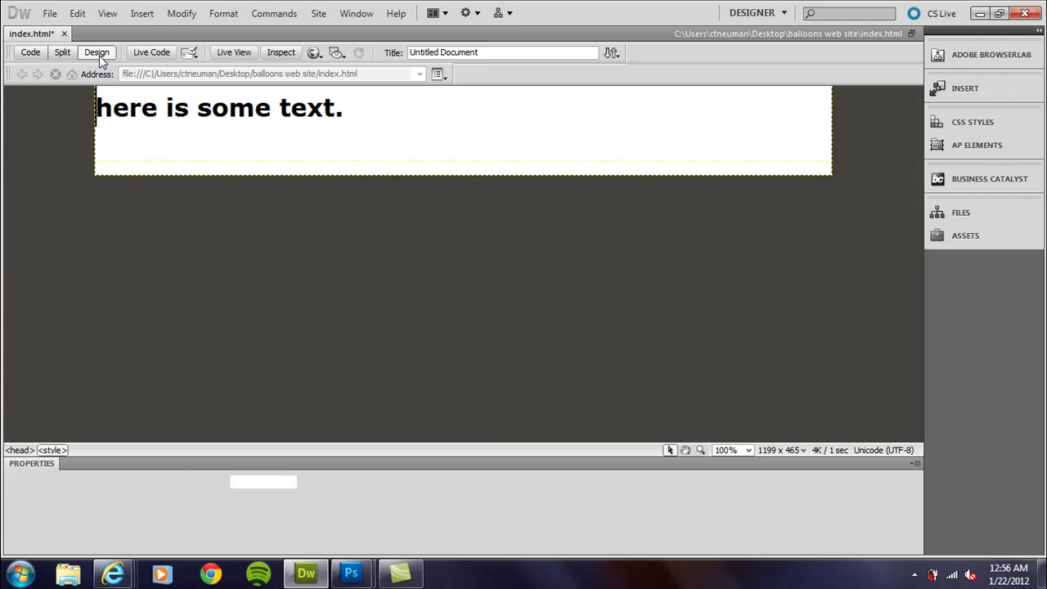
Step: Check the heading's left edge, then close index.html without saving the changes and reopen it
click(98, 104)
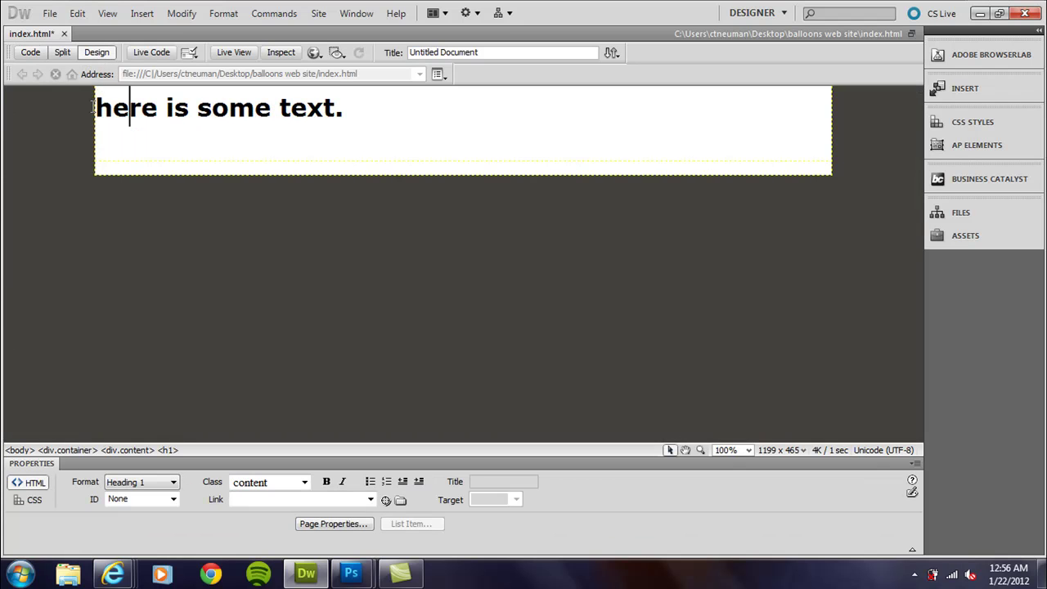
click(96, 152)
click(98, 107)
click(63, 33)
click(534, 319)
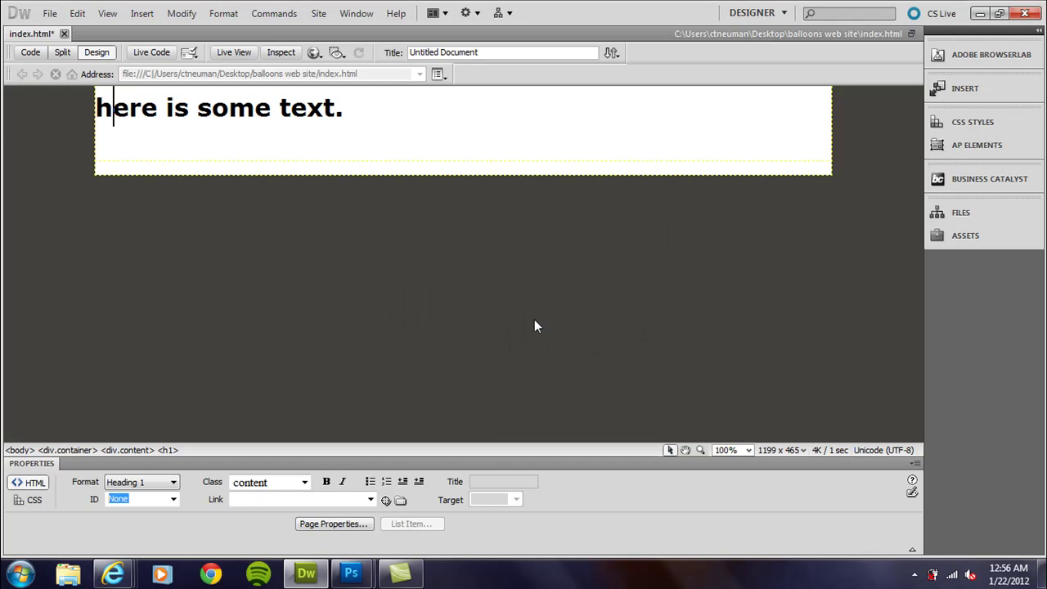
click(331, 169)
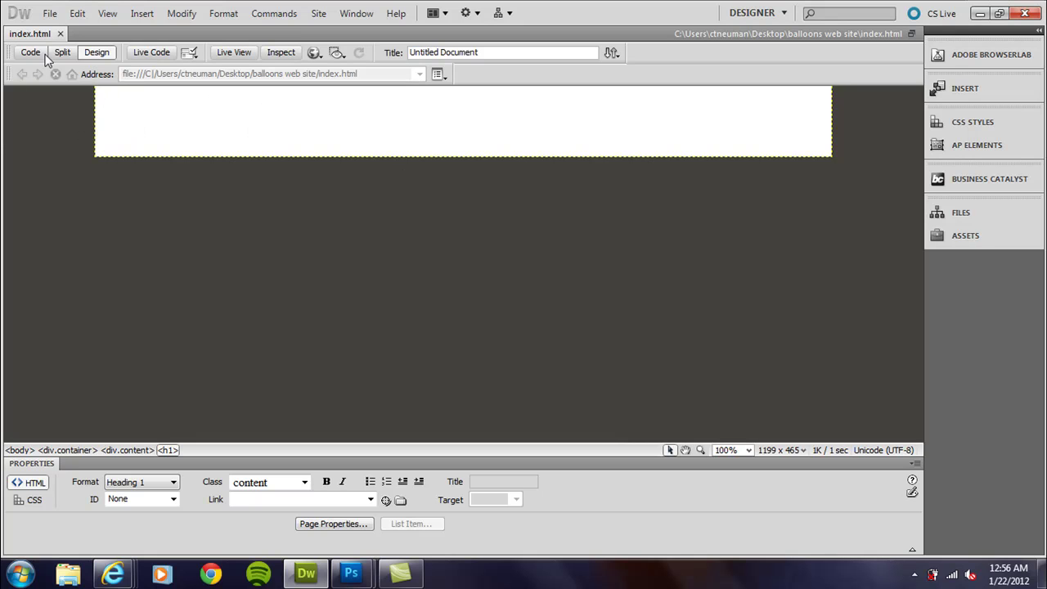
Step: Set the .container width to 990px in the CSS code and place the cursor in the content area in Design view
click(32, 52)
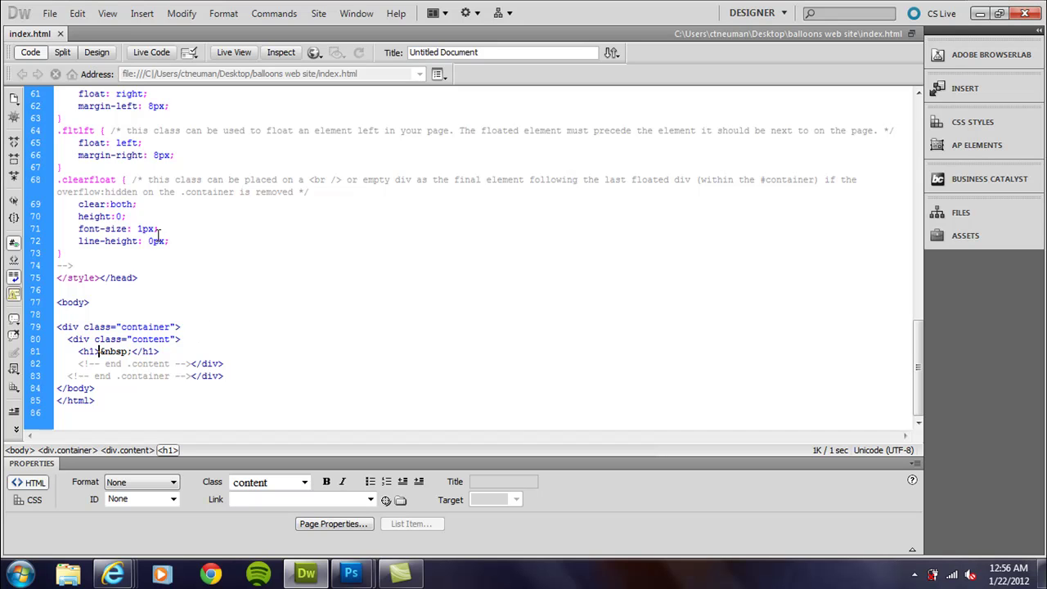
click(159, 155)
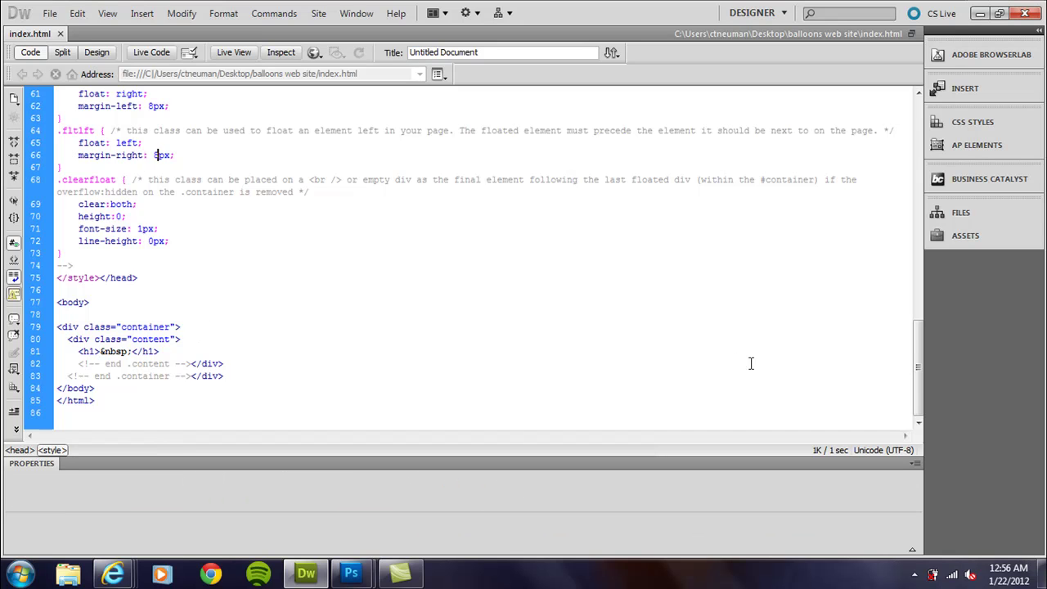
drag(919, 368, 938, 264)
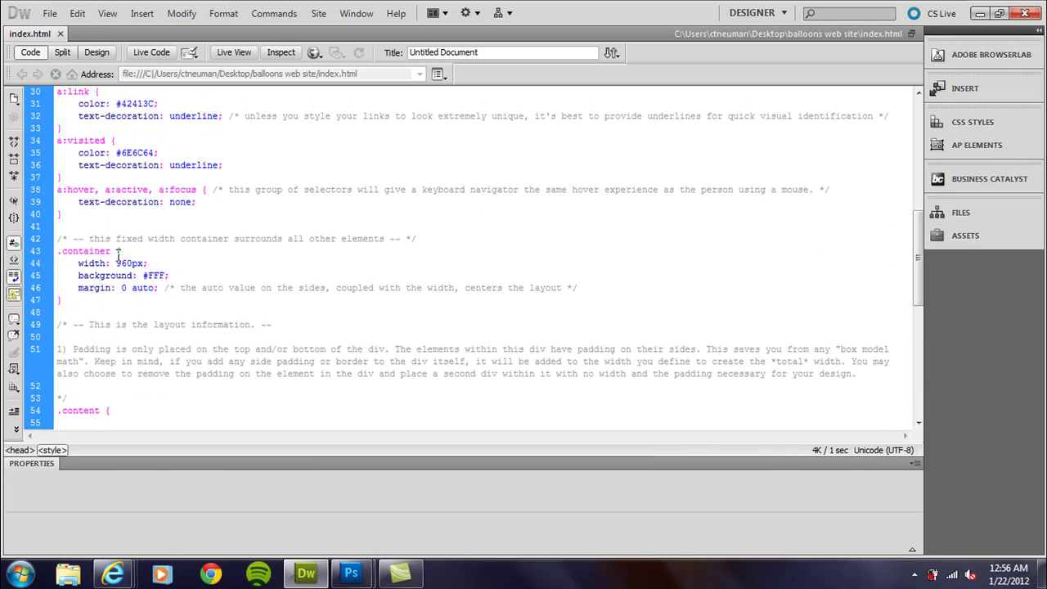
drag(121, 264, 132, 263)
mouse_move(919, 262)
mouse_down()
mouse_move(918, 200)
mouse_move(920, 274)
mouse_up()
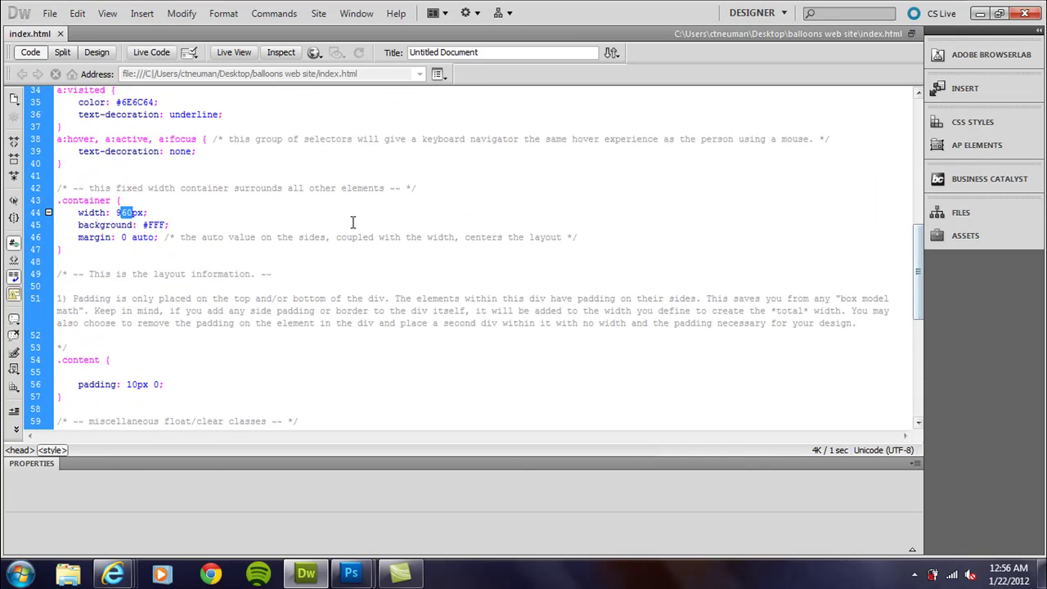
click(120, 212)
drag(120, 212, 130, 212)
text(90)
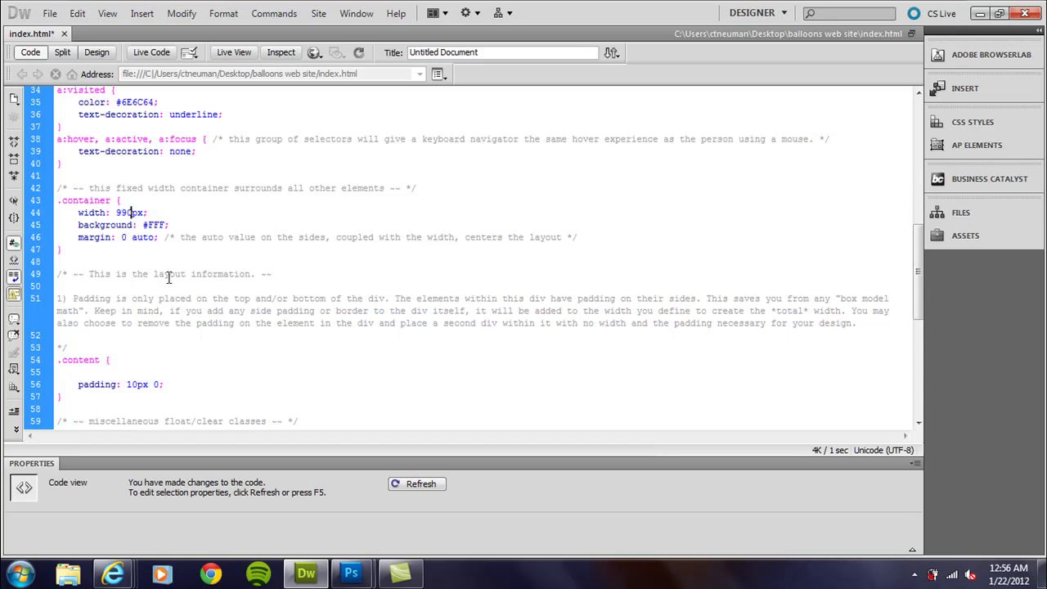
click(88, 54)
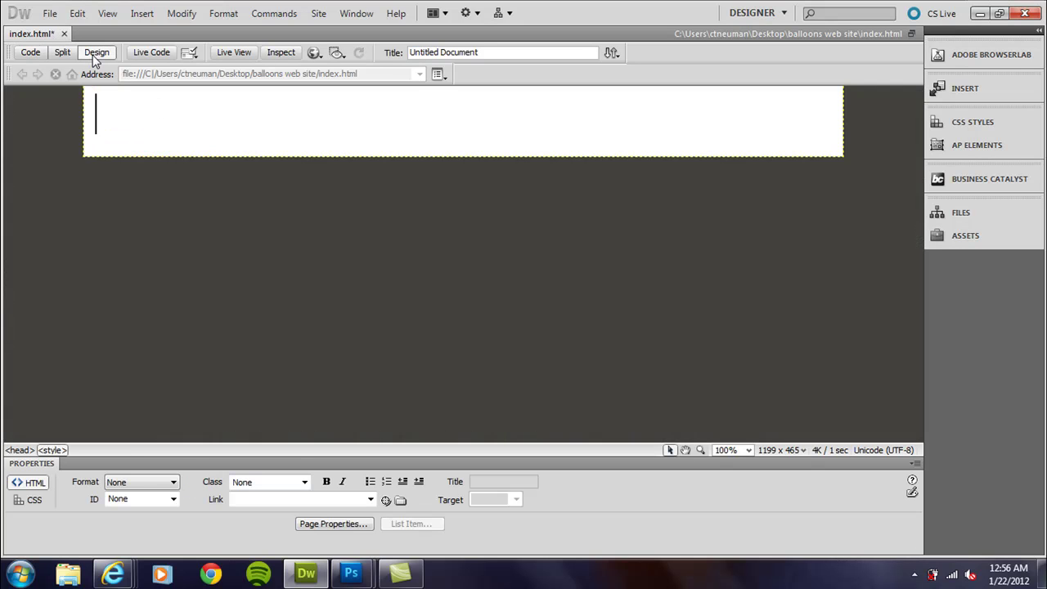
click(153, 114)
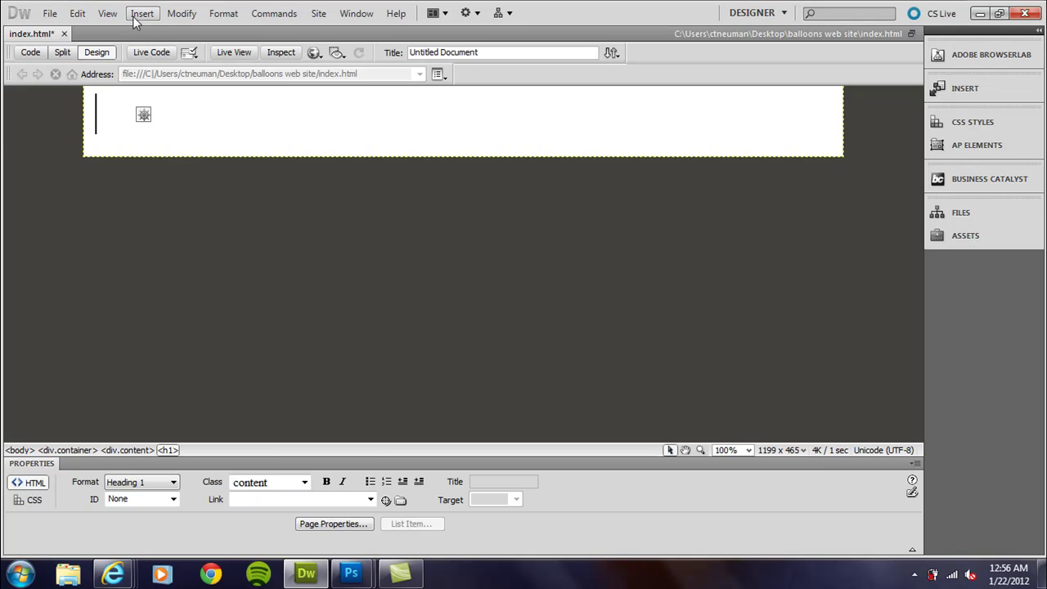
Step: Insert balloon.jpg from the images folder into the heading with the alternate text "balloon", and place the cursor after it
click(135, 17)
click(165, 49)
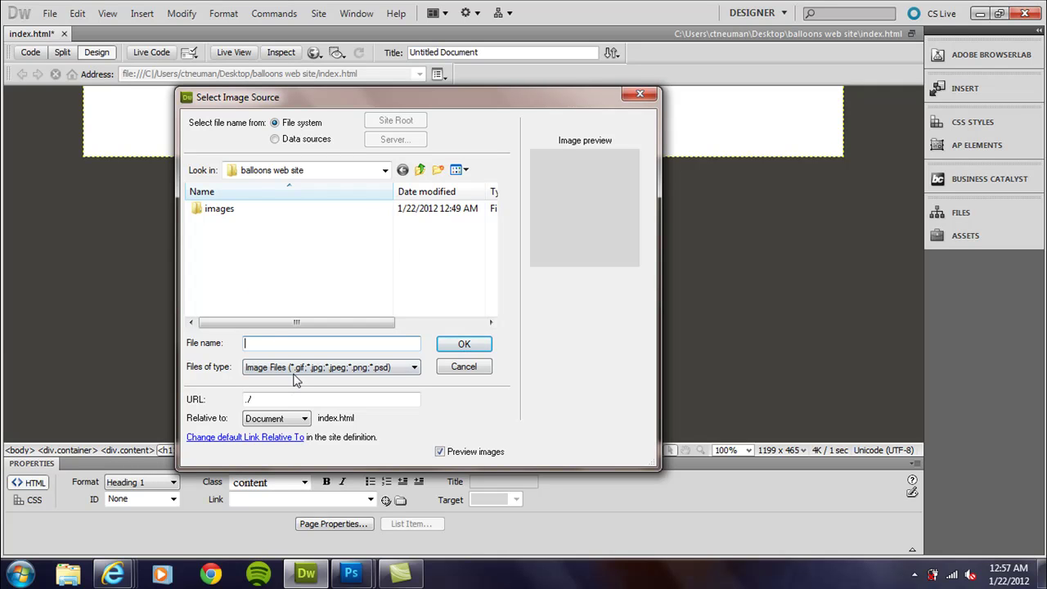
double_click(230, 211)
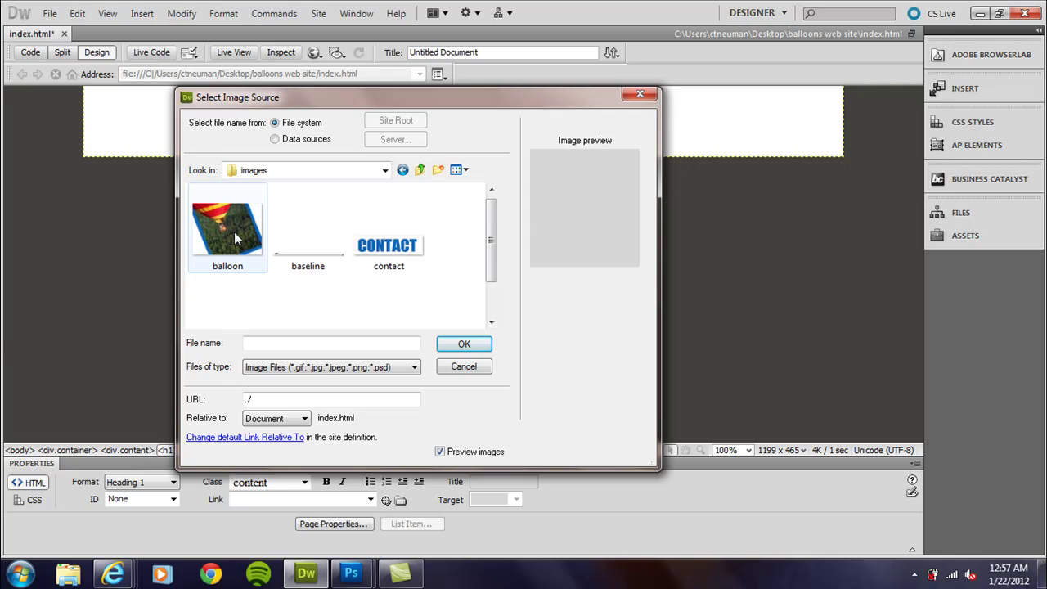
click(234, 231)
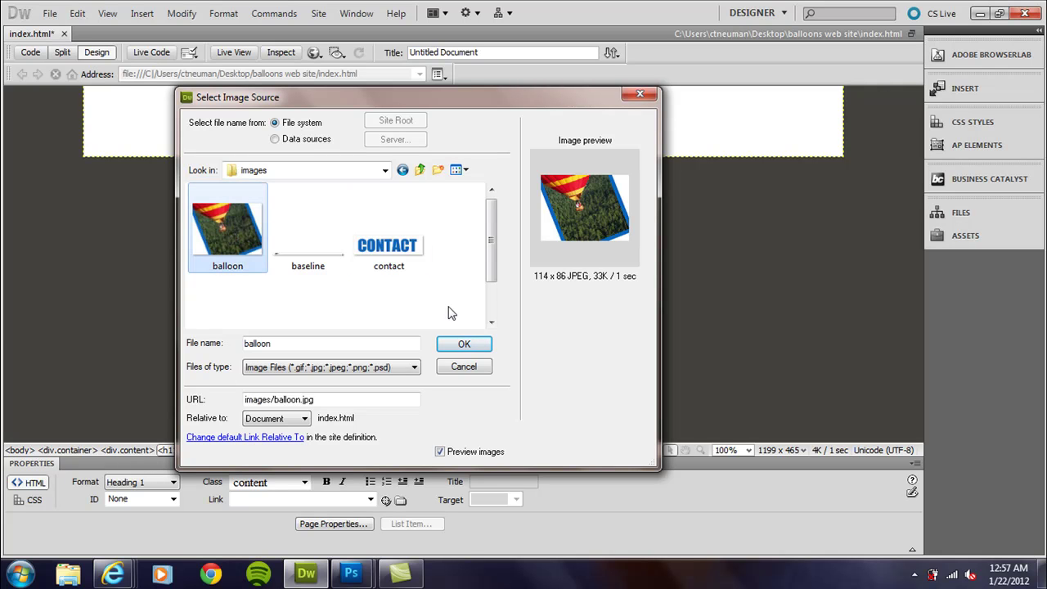
click(461, 345)
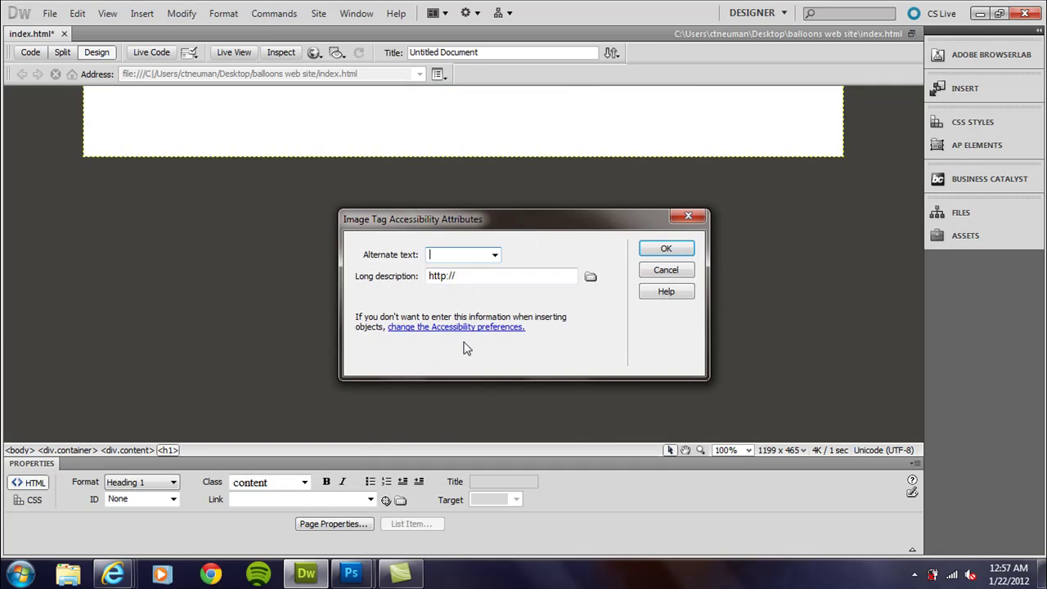
click(446, 259)
text(balloon)
click(663, 248)
click(189, 126)
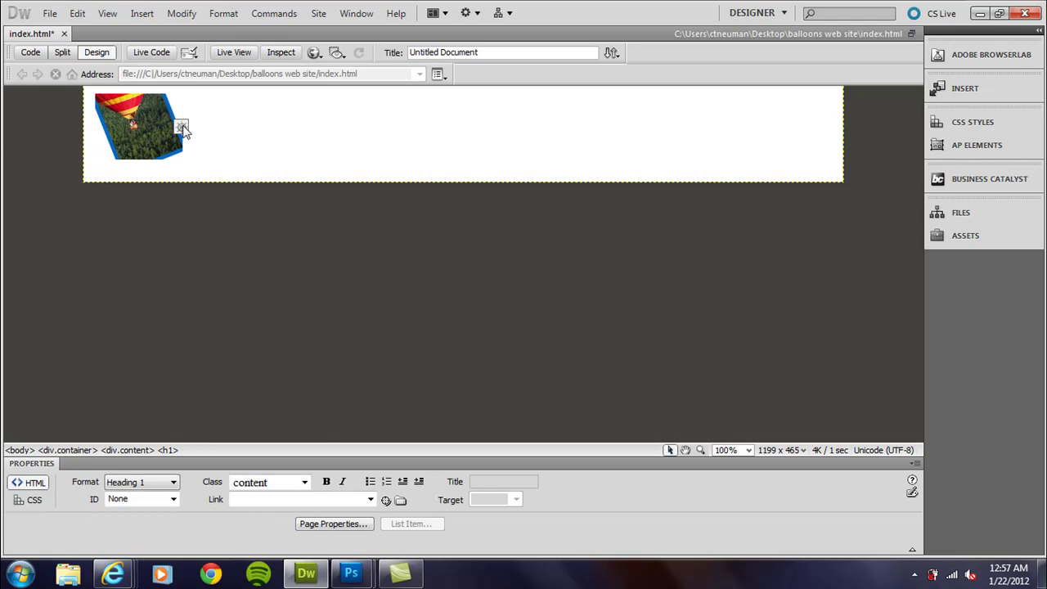
Step: Insert home.jpg beside the balloon image with the alternate text "home", and place the cursor after it
click(142, 17)
click(165, 47)
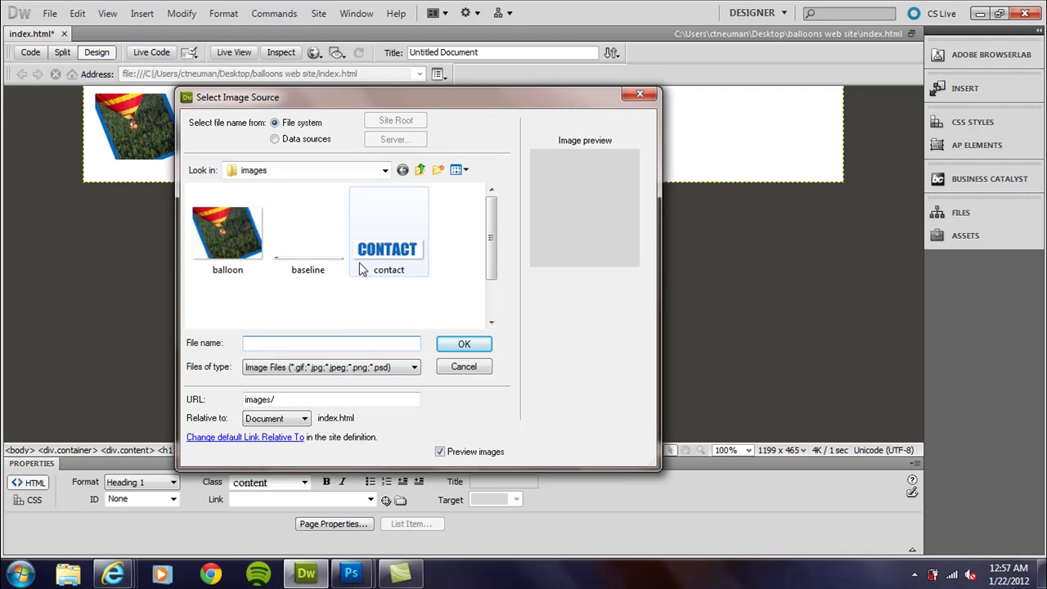
click(492, 321)
click(228, 294)
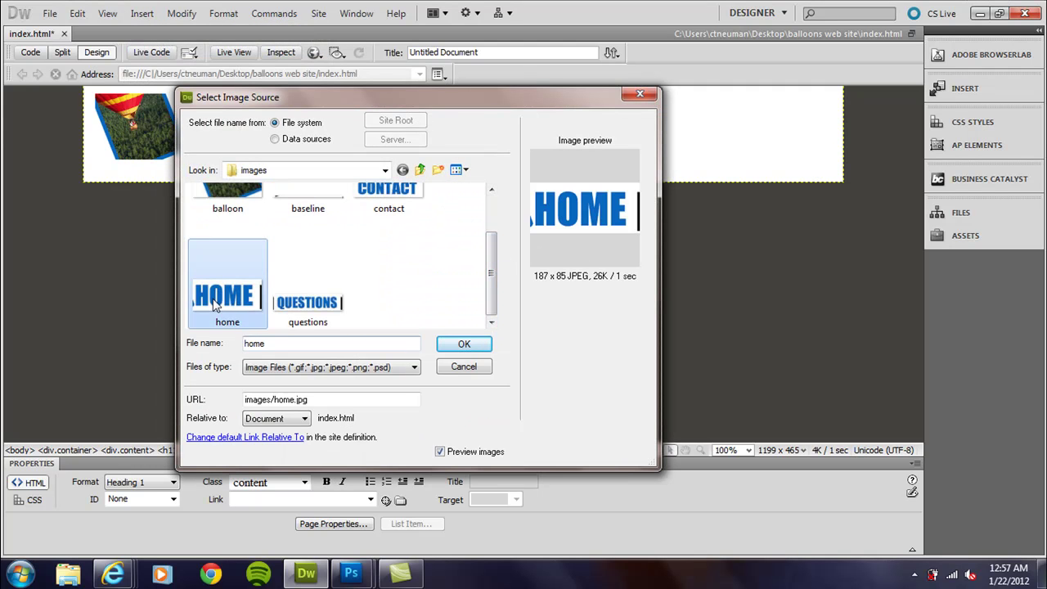
click(463, 344)
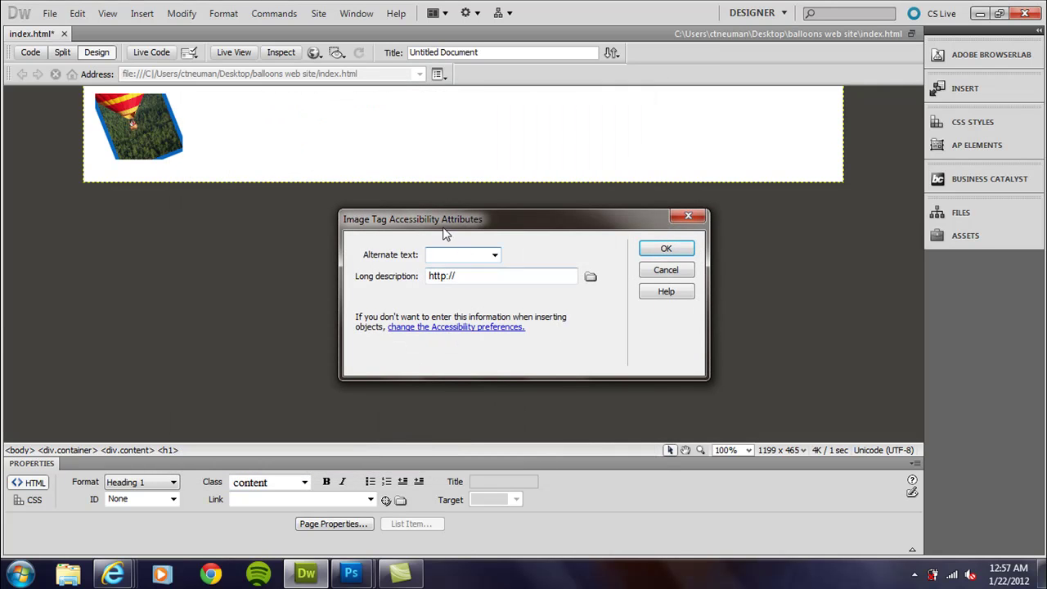
text(home)
click(667, 250)
click(354, 111)
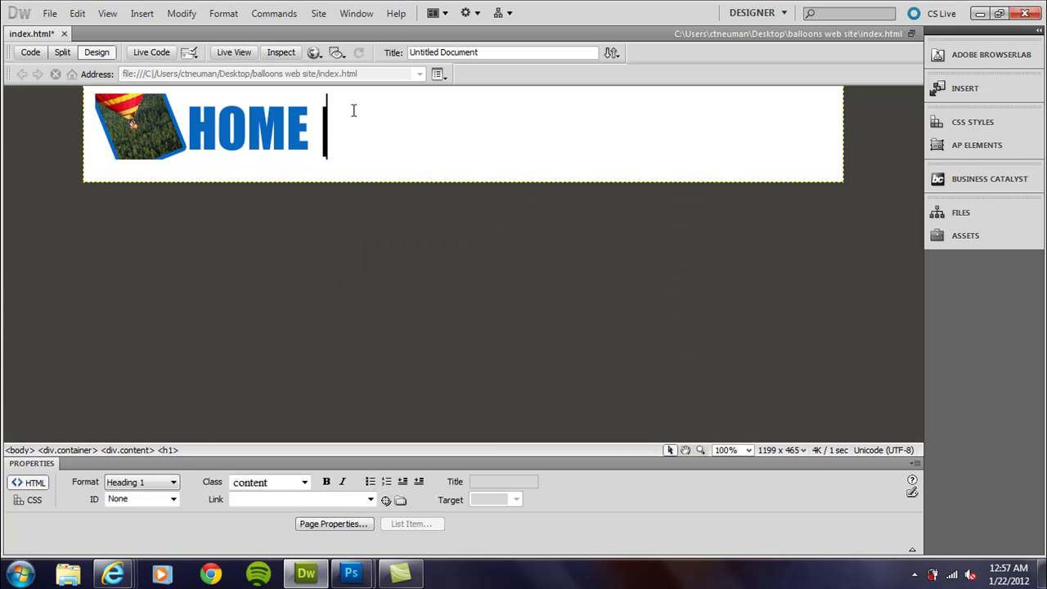
Step: Link the HOME image to index.html and set its border to 0
click(246, 145)
click(386, 155)
click(275, 127)
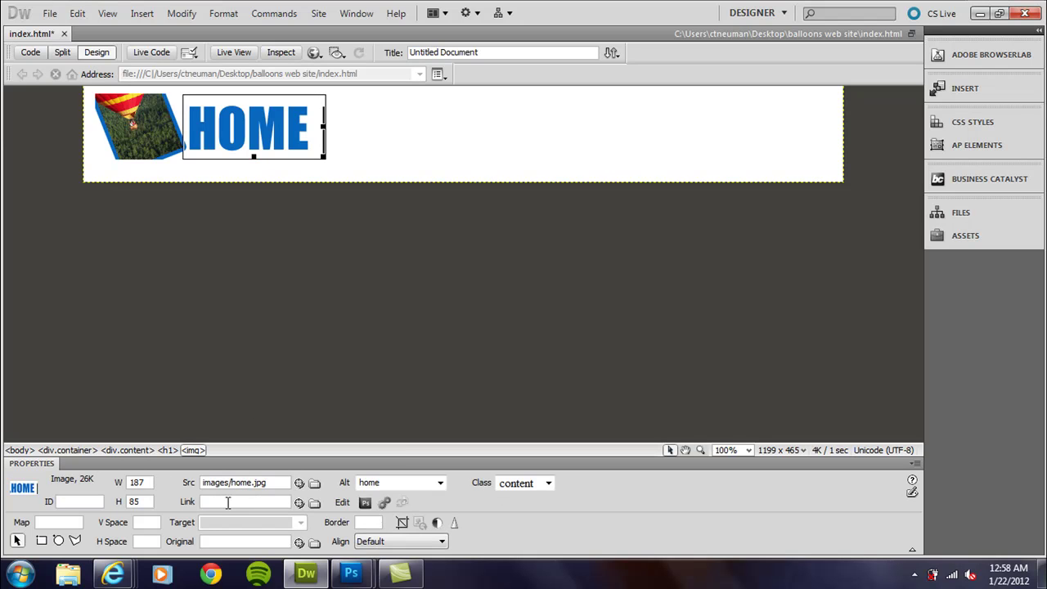
click(227, 502)
text(index.html)
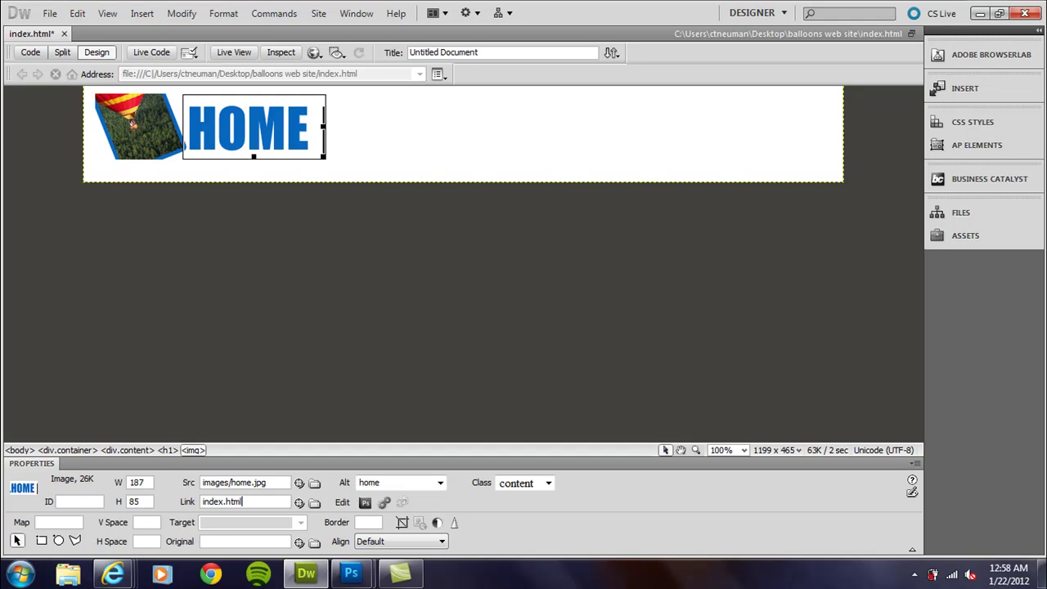
click(373, 522)
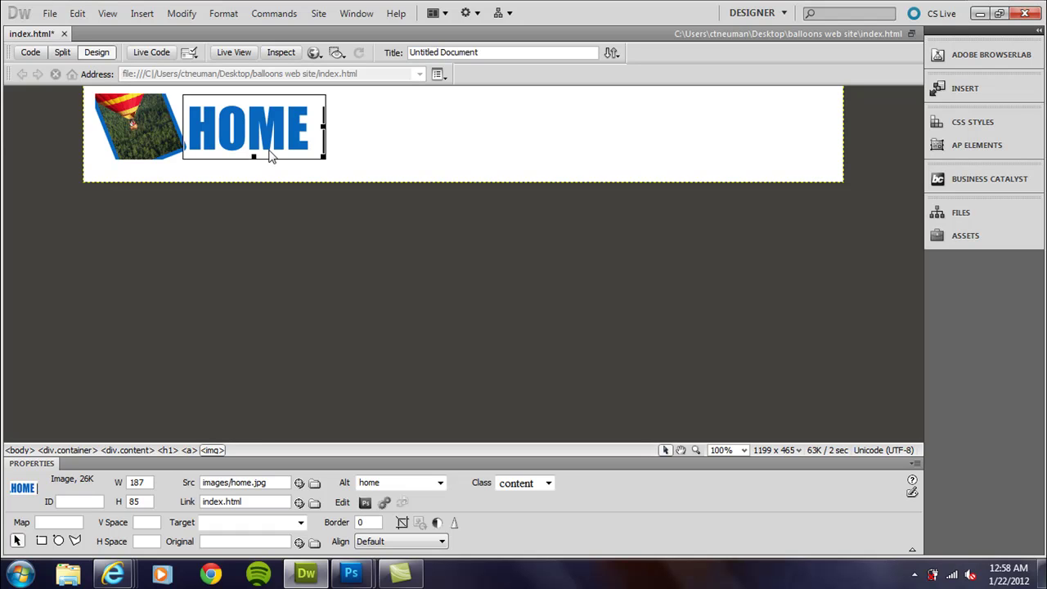
Step: Check the HOME image's border setting and the available target options for its link
click(385, 113)
click(256, 135)
click(345, 137)
click(282, 139)
double_click(359, 523)
key(Return)
click(300, 524)
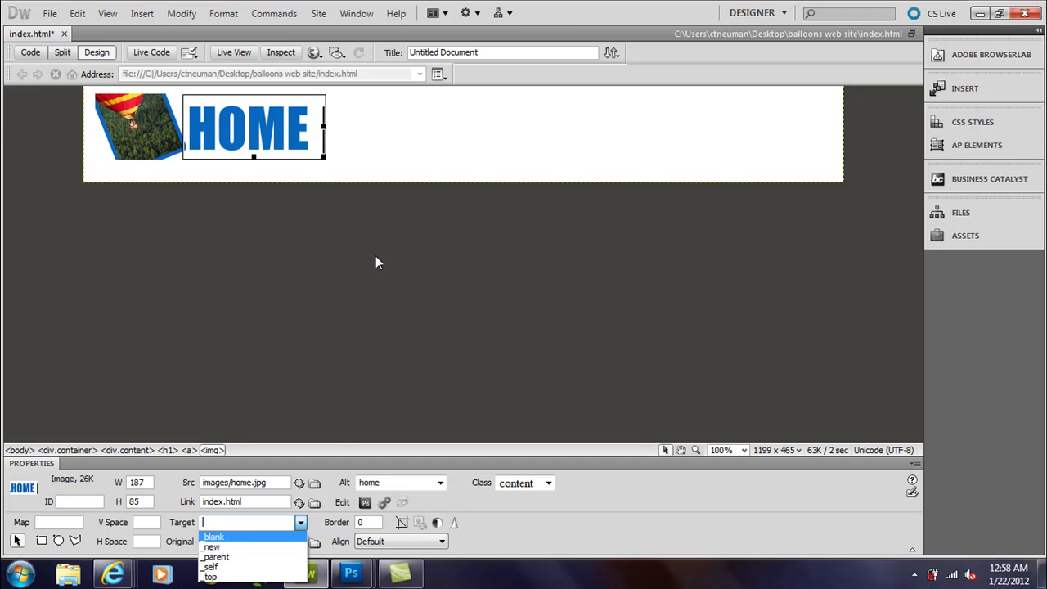
click(398, 153)
Step: Insert questions.jpg after the HOME image with the alternate text "questions", and place the cursor after it
click(355, 135)
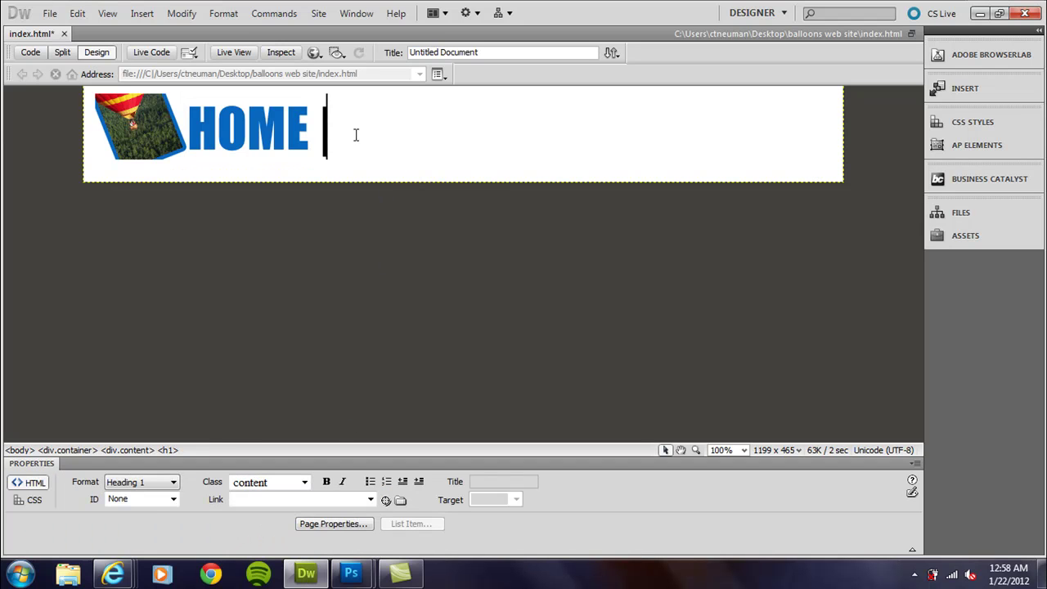
click(363, 144)
click(361, 145)
key(alt+i)
key(Down)
key(Escape)
key(ctrl+alt+i)
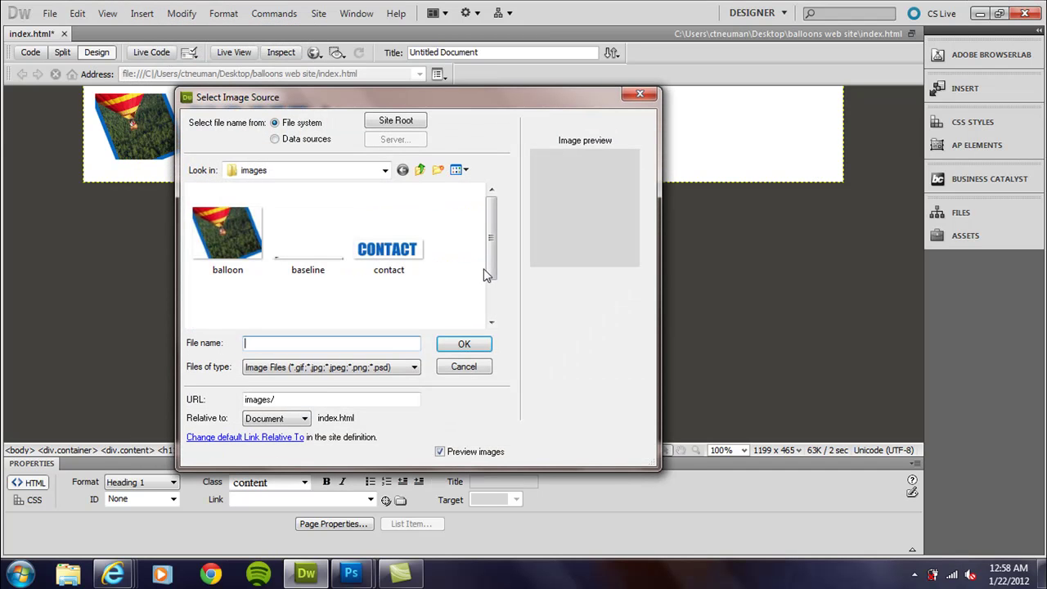
drag(491, 256, 494, 293)
double_click(304, 304)
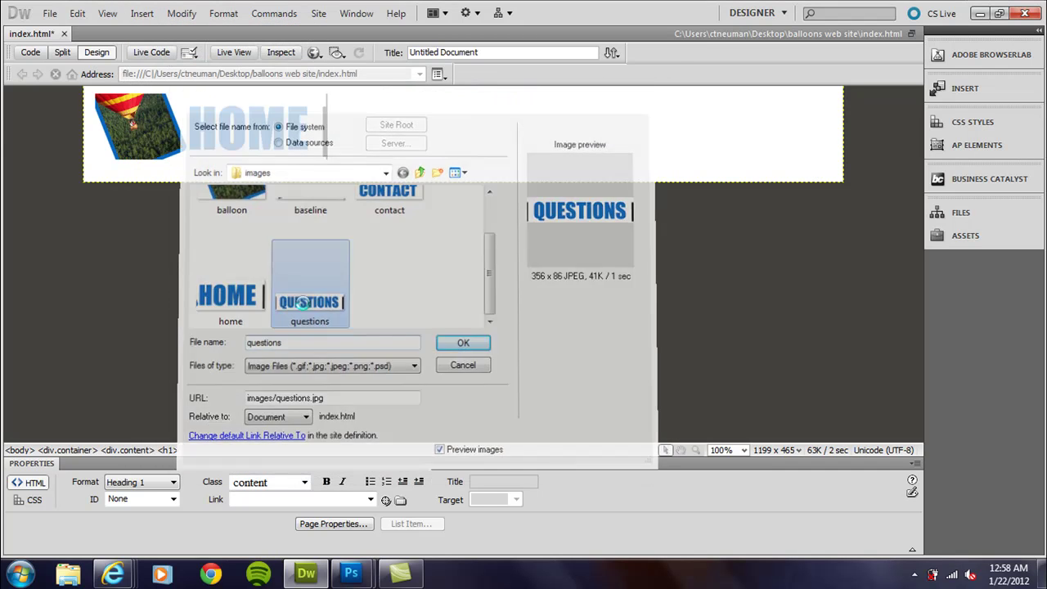
text(questions)
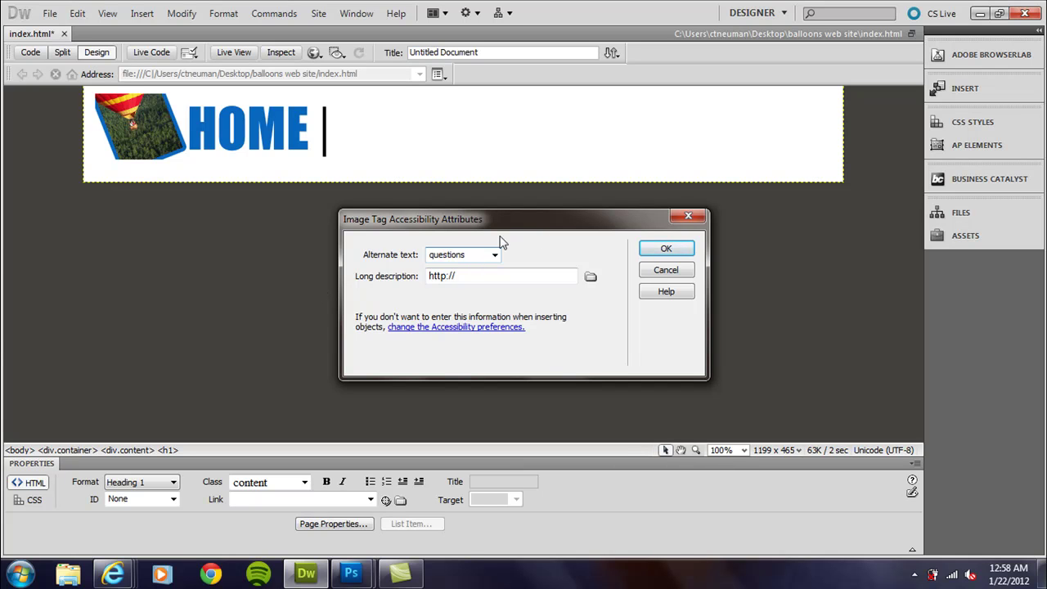
click(666, 248)
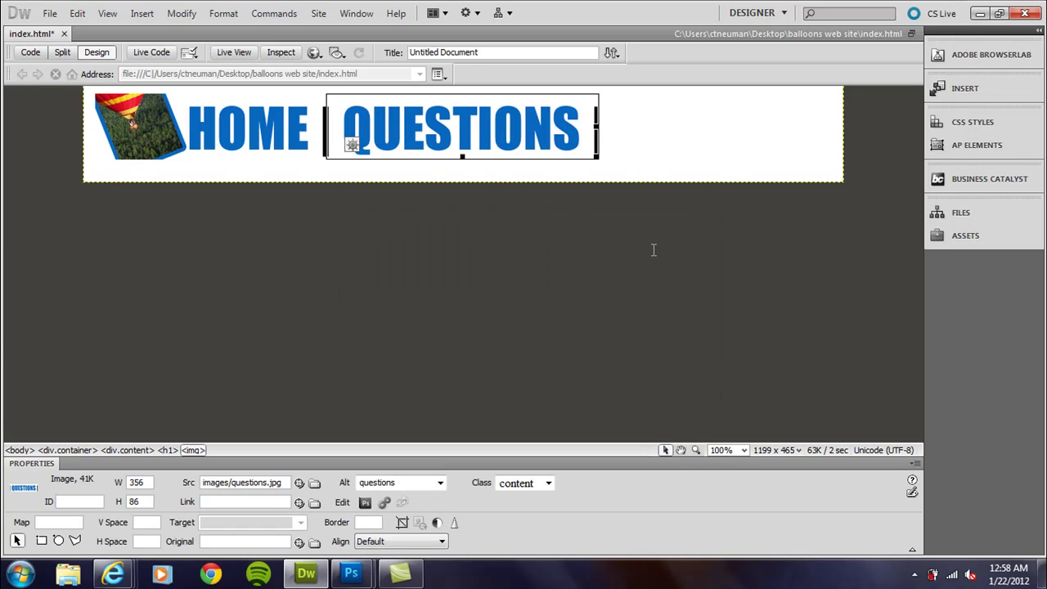
click(632, 155)
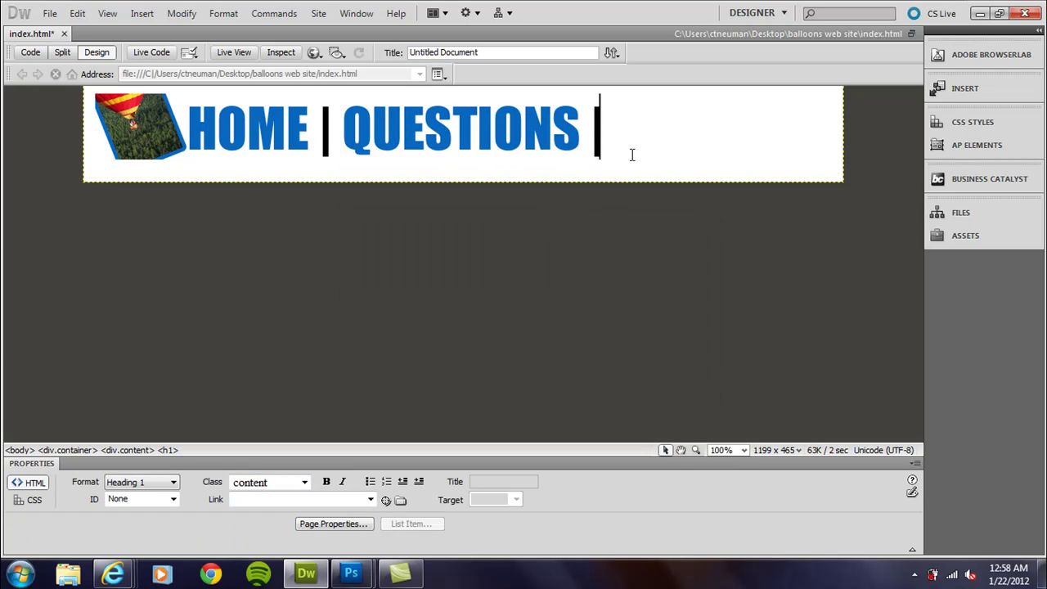
Step: Insert contact.jpg after the QUESTIONS image with the alternate text "contact us"
click(141, 13)
click(155, 46)
click(386, 236)
click(446, 344)
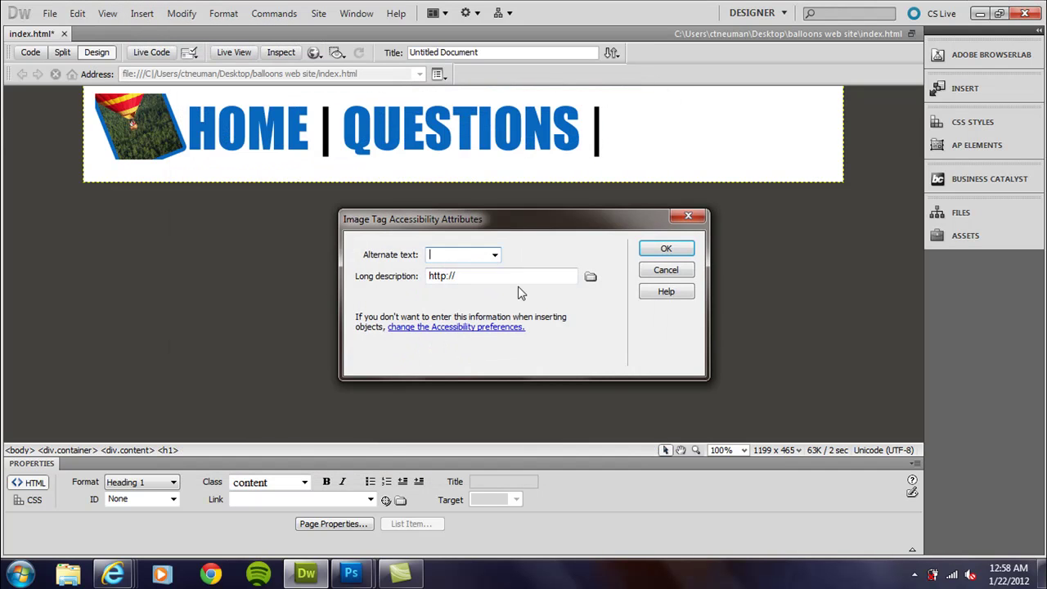
text(con)
click(649, 250)
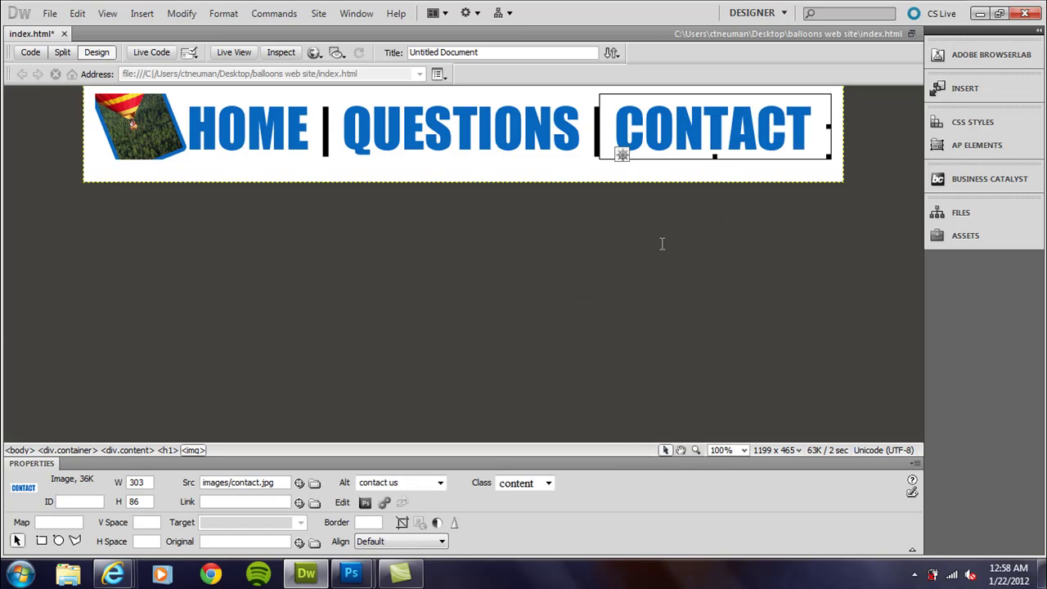
Step: Add a line break after the CONTACT image and check its br tag in the code beside the design
click(843, 149)
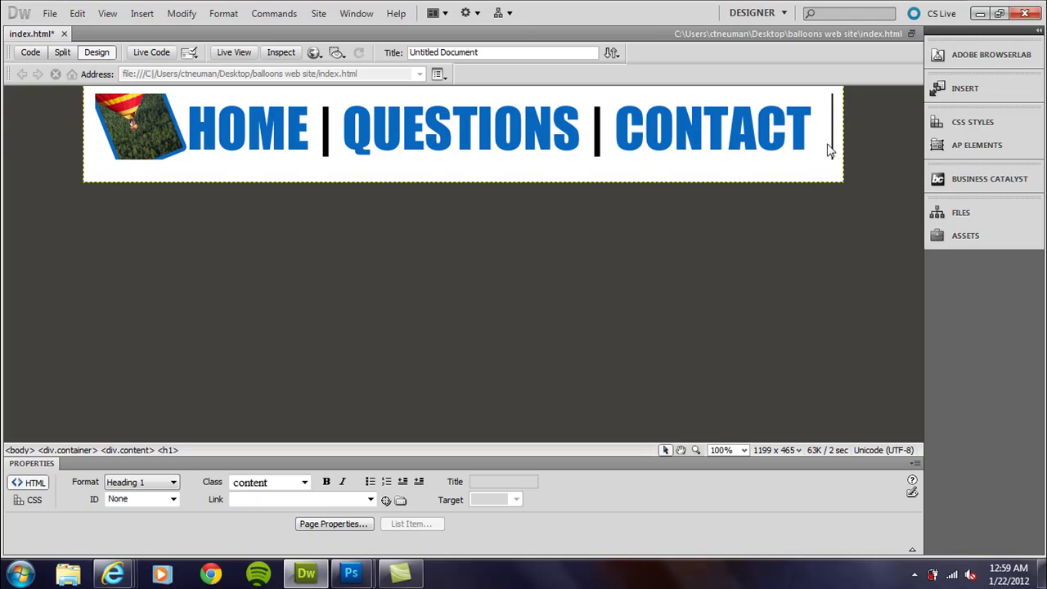
mouse_move(828, 147)
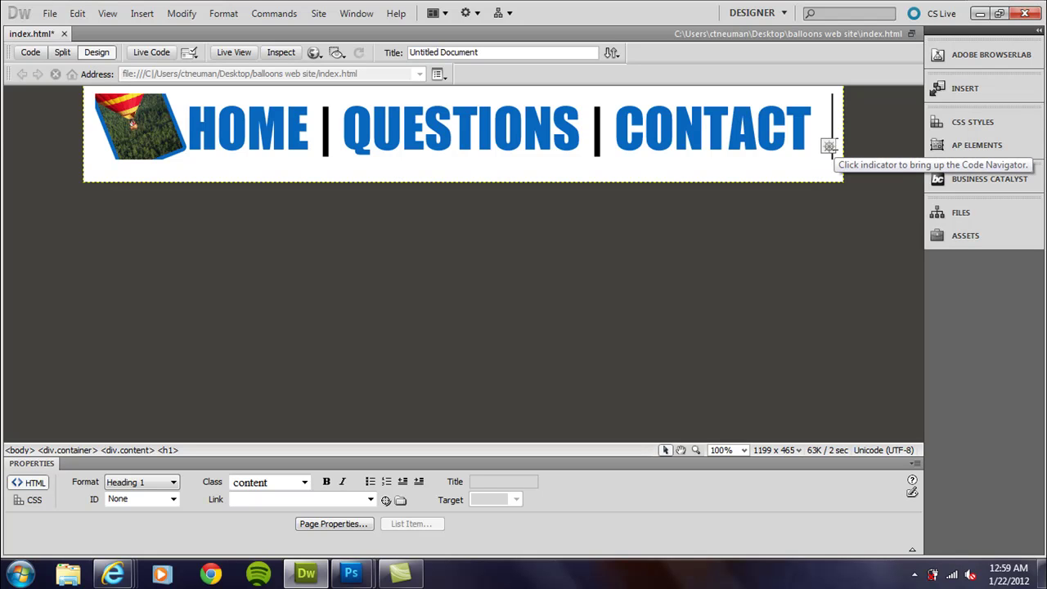
click(62, 52)
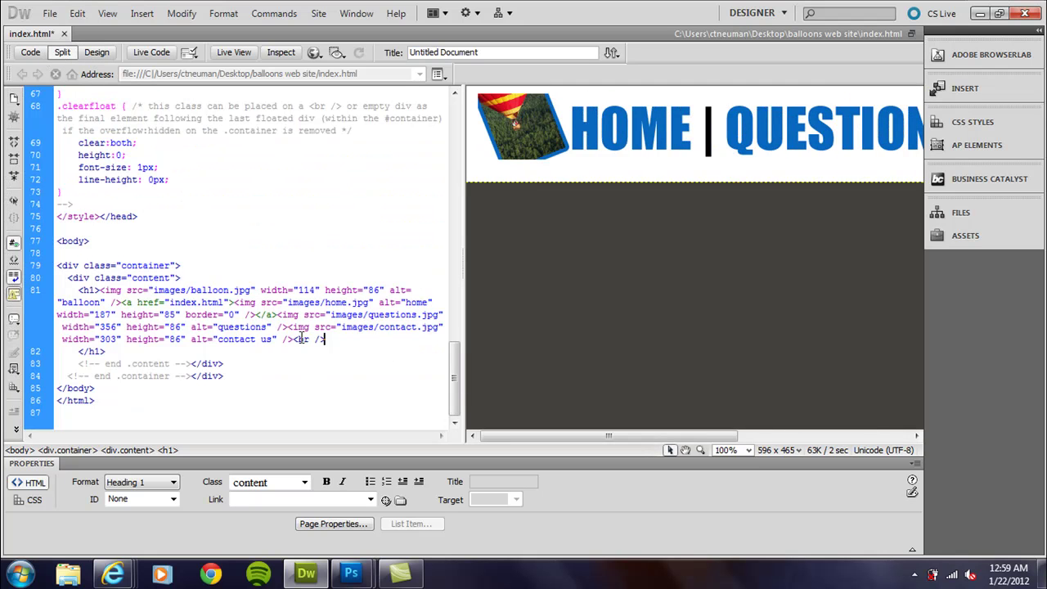
click(96, 51)
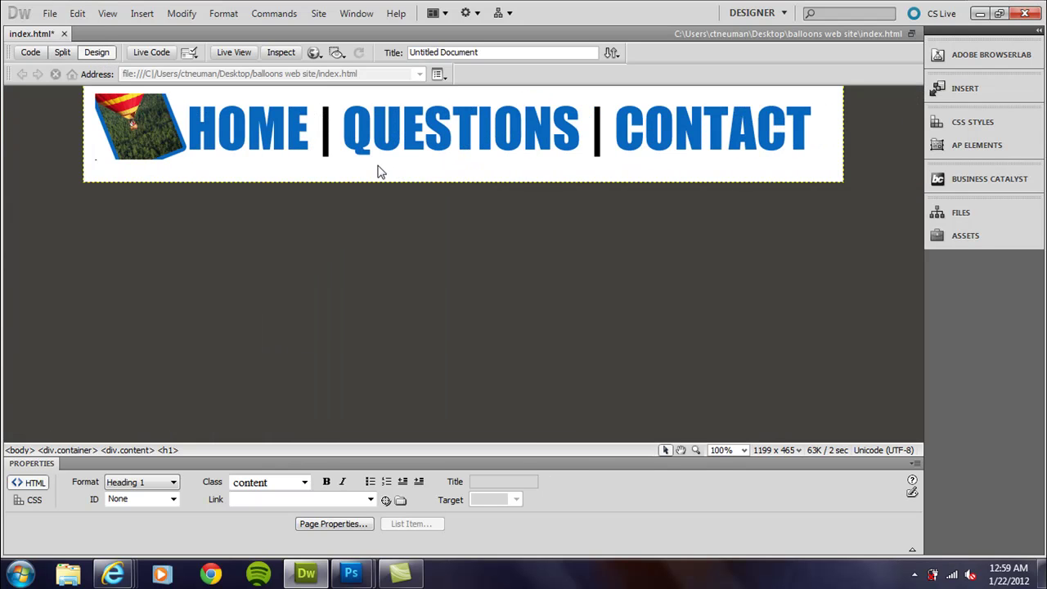
Step: Insert baseline.jpg on the line below the navigation images without alternate text, and start a new paragraph after it
click(141, 13)
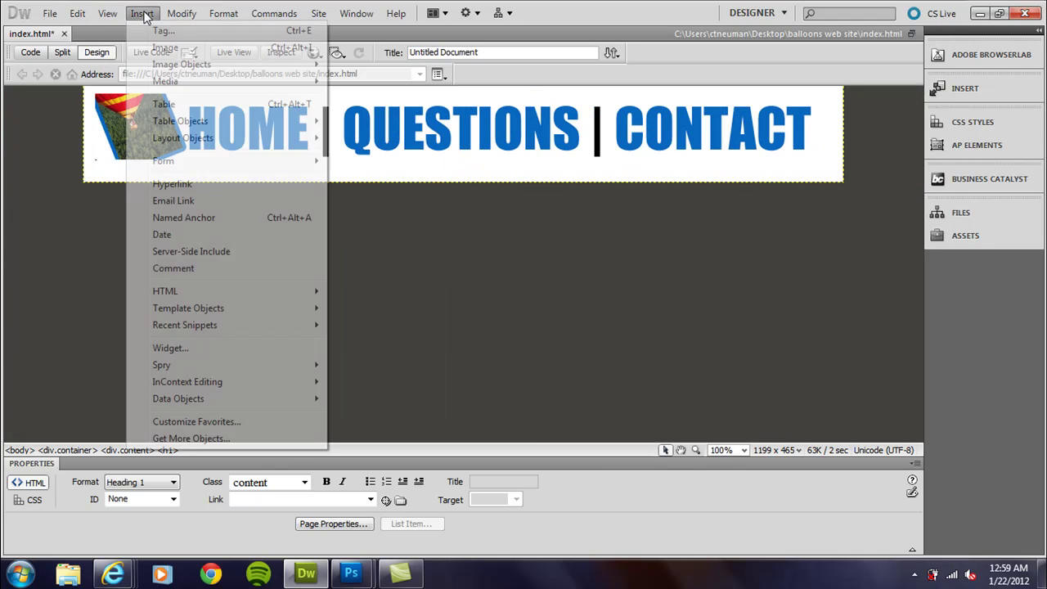
click(163, 45)
drag(486, 269, 497, 294)
double_click(316, 214)
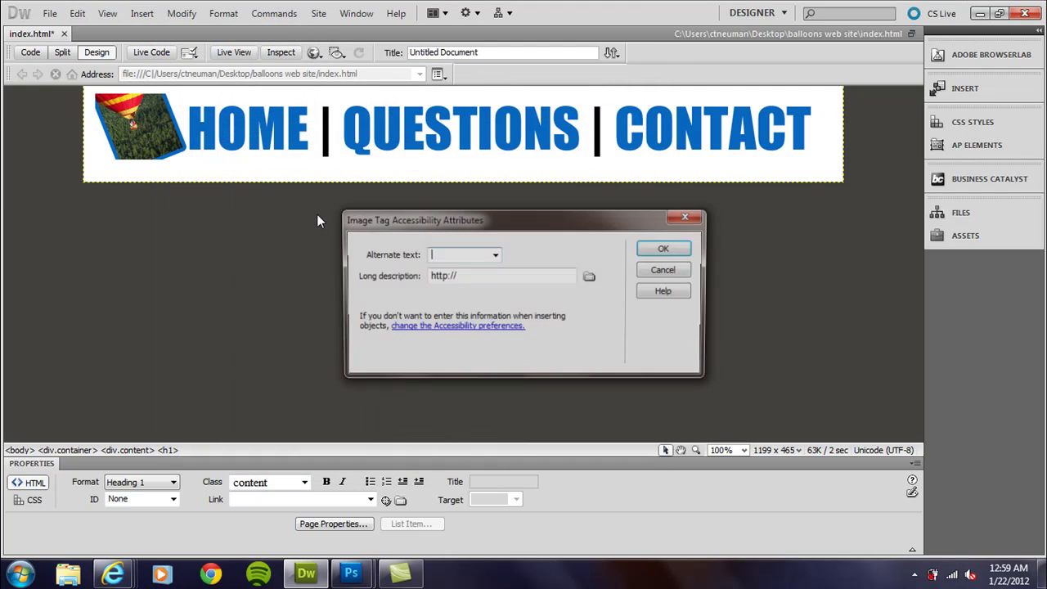
click(664, 248)
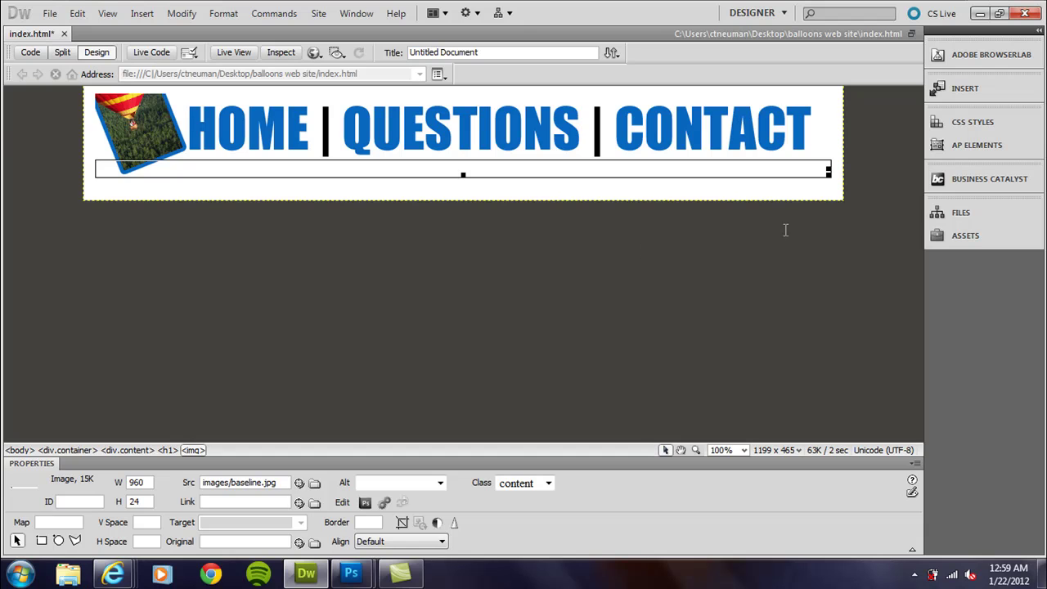
click(835, 170)
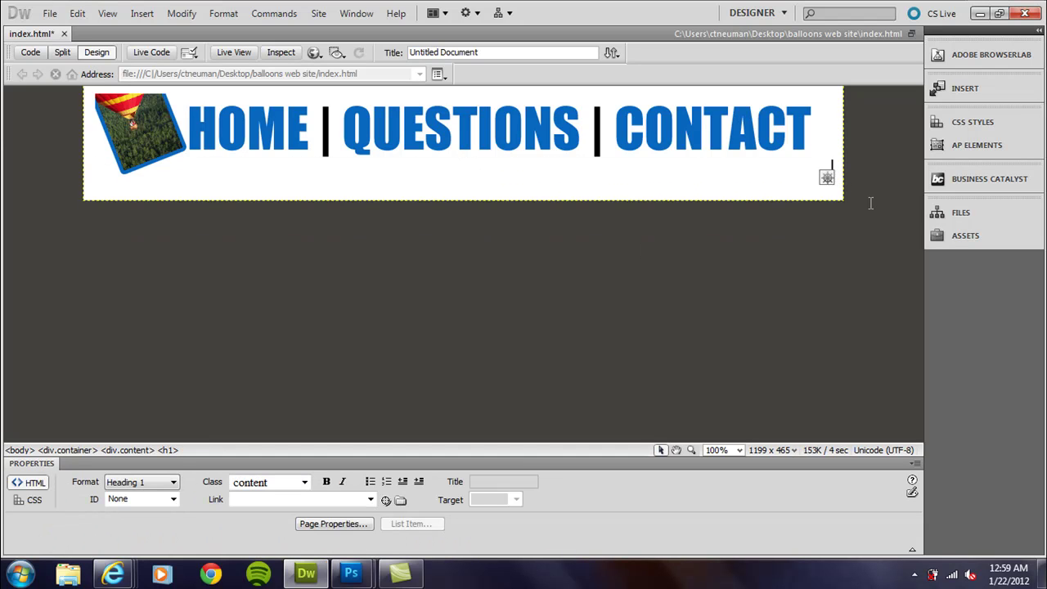
key(Return)
Step: Set the border of the QUESTIONS and CONTACT images to 0
click(303, 145)
click(367, 143)
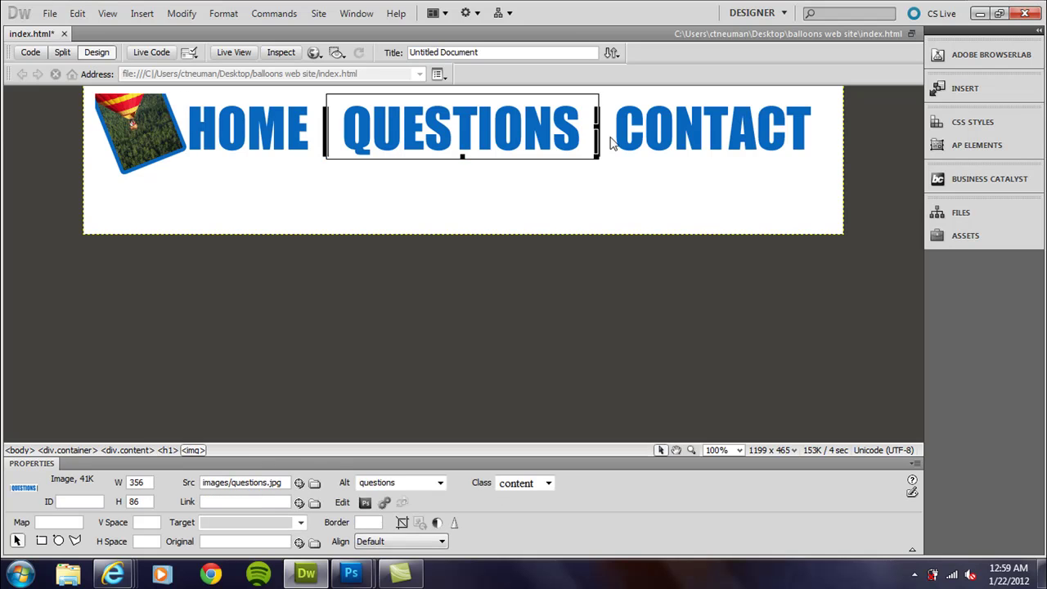
click(695, 155)
click(473, 137)
click(284, 155)
click(384, 157)
click(365, 521)
click(681, 153)
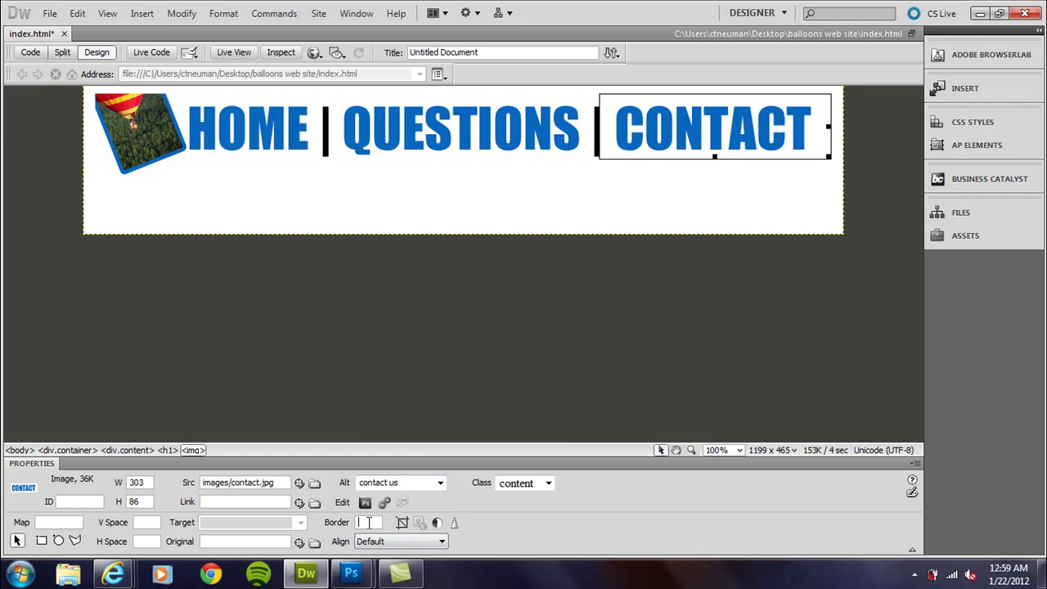
Step: Link the QUESTIONS image to questions.html and the CONTACT image to contact.html, and return the cursor to the empty paragraph
click(481, 135)
text(questions.html)
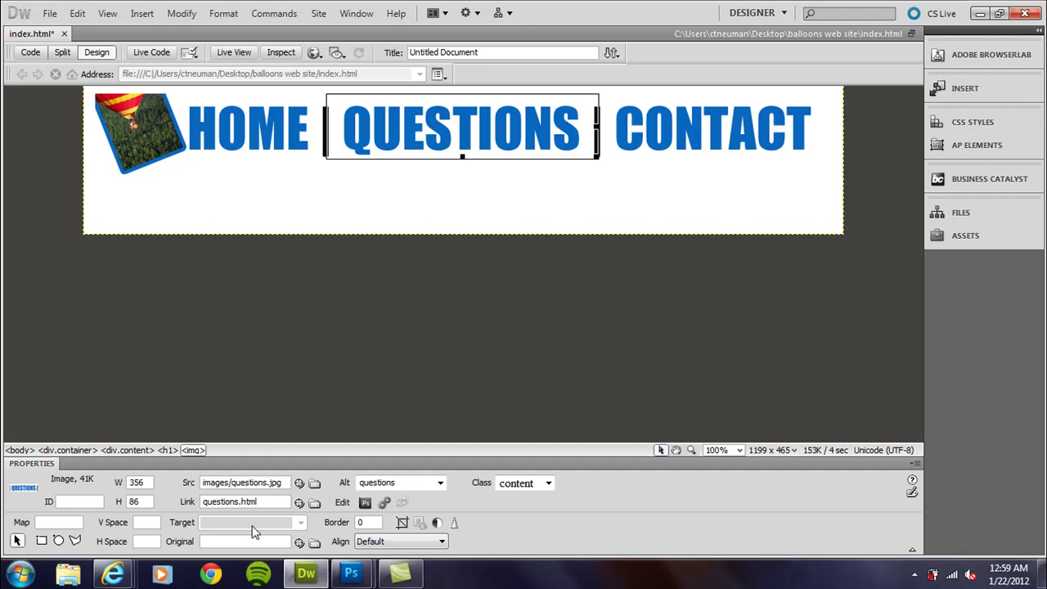
click(679, 120)
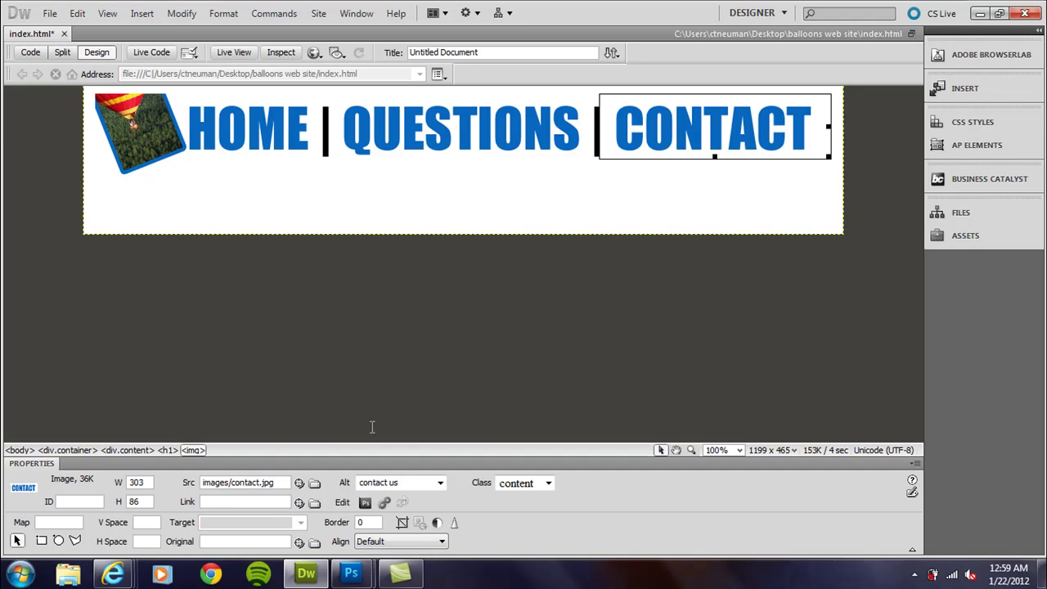
text(contact.html)
click(770, 202)
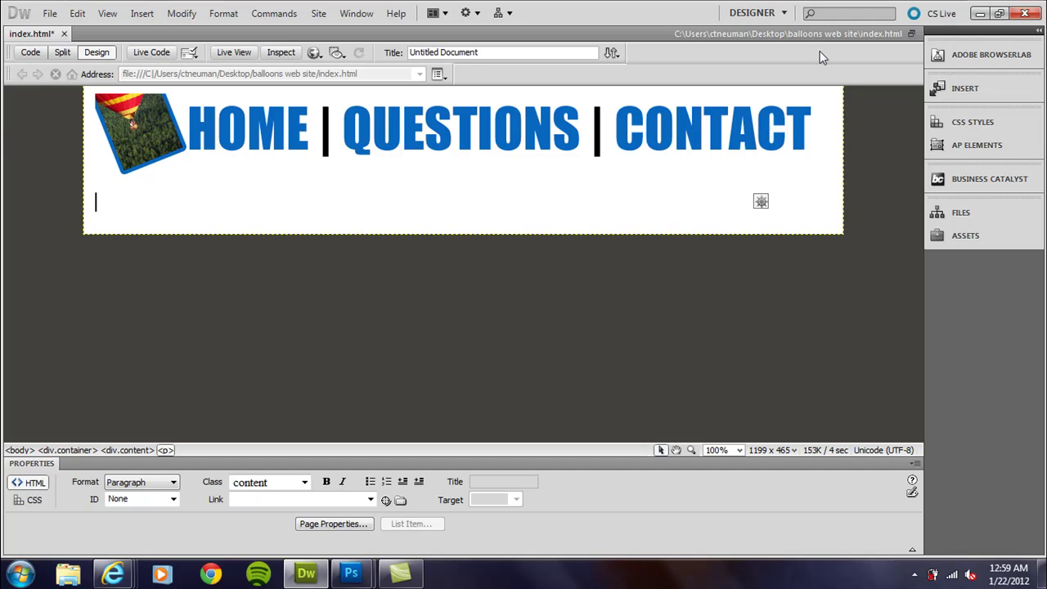
Step: Go to the desktop and open the intro document from the documents folder inside web design 1 files
click(978, 14)
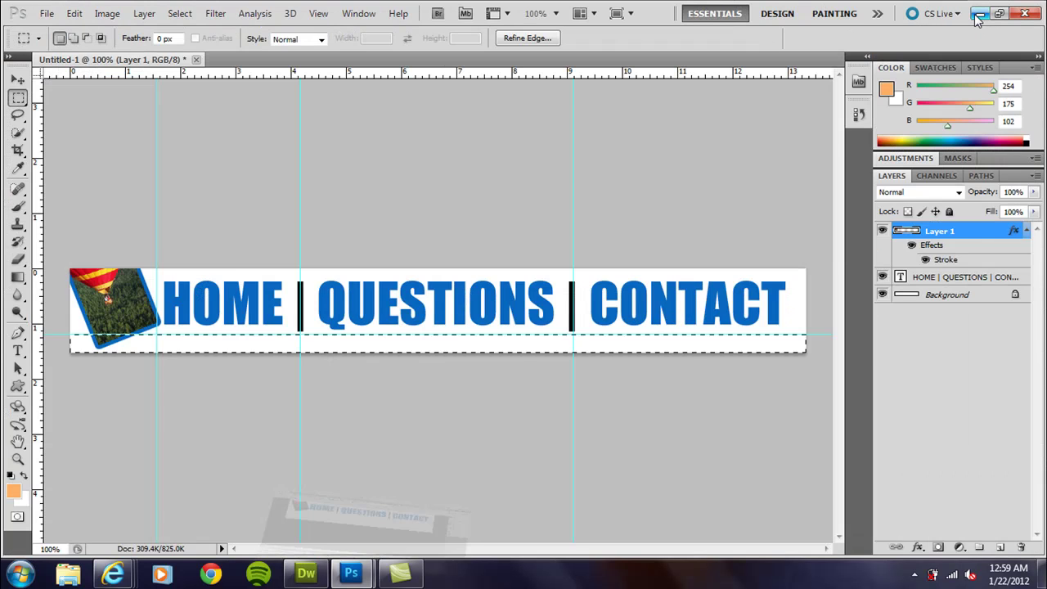
click(978, 8)
click(540, 282)
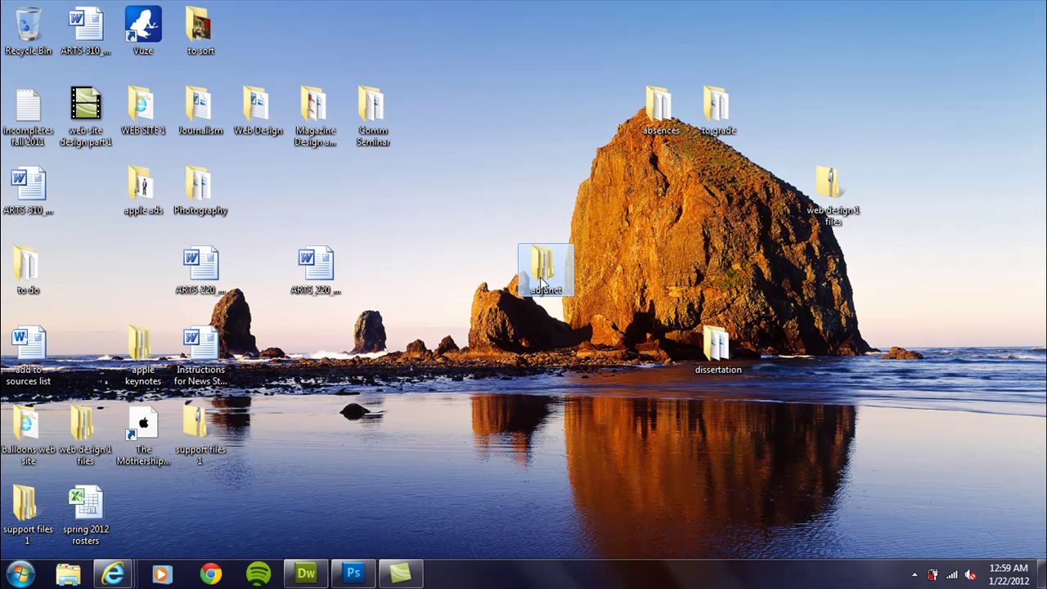
key(w)
key(w)
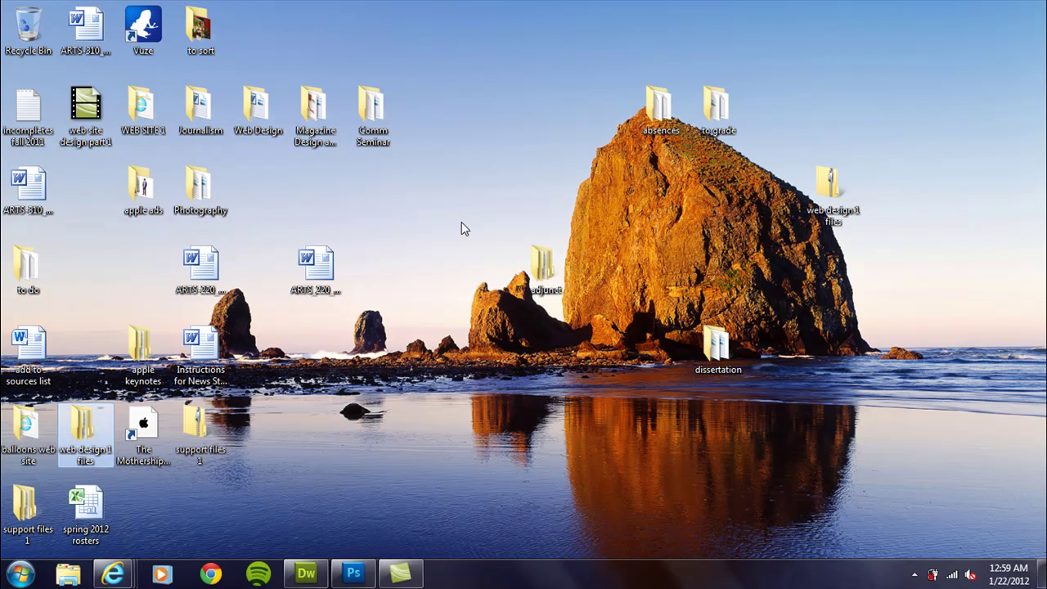
key(Return)
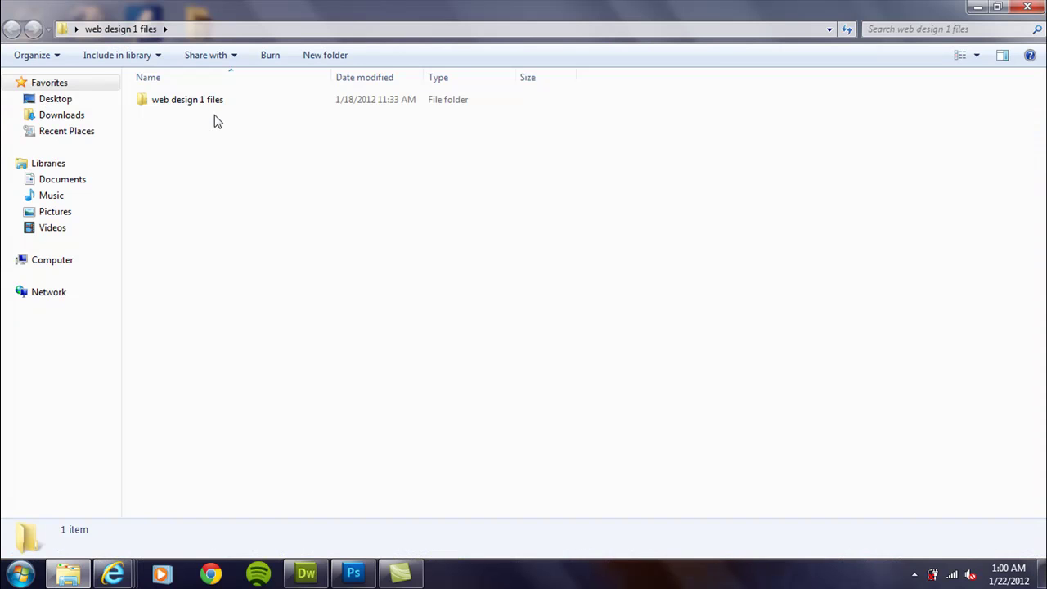
double_click(195, 104)
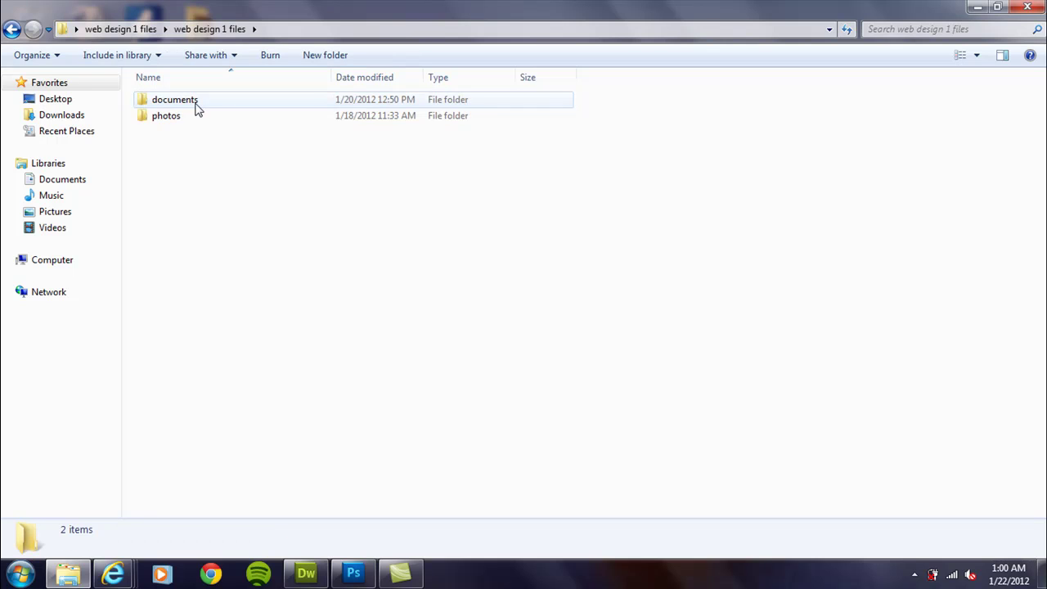
double_click(189, 101)
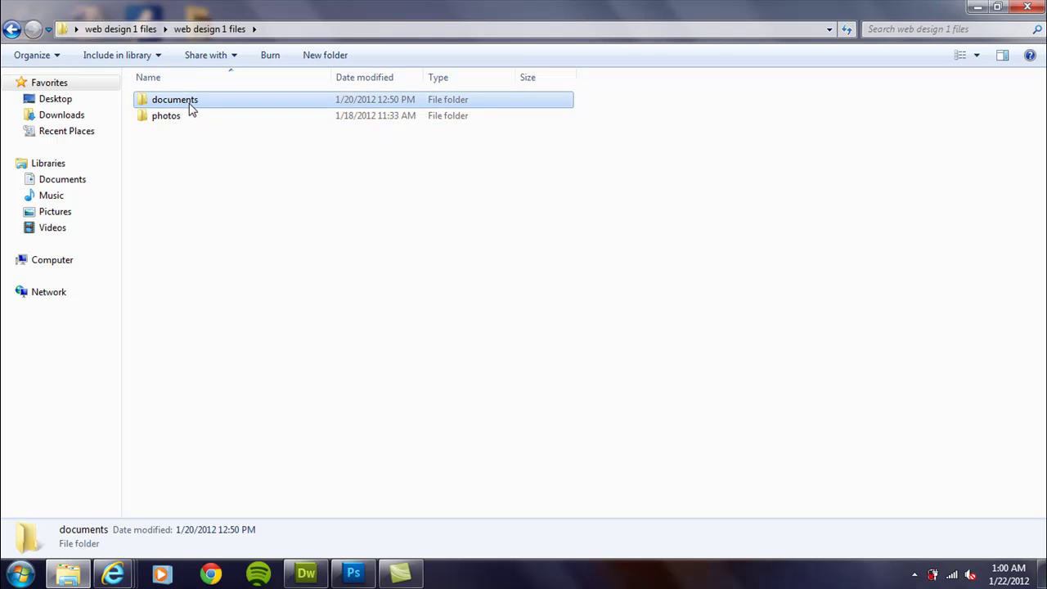
double_click(173, 135)
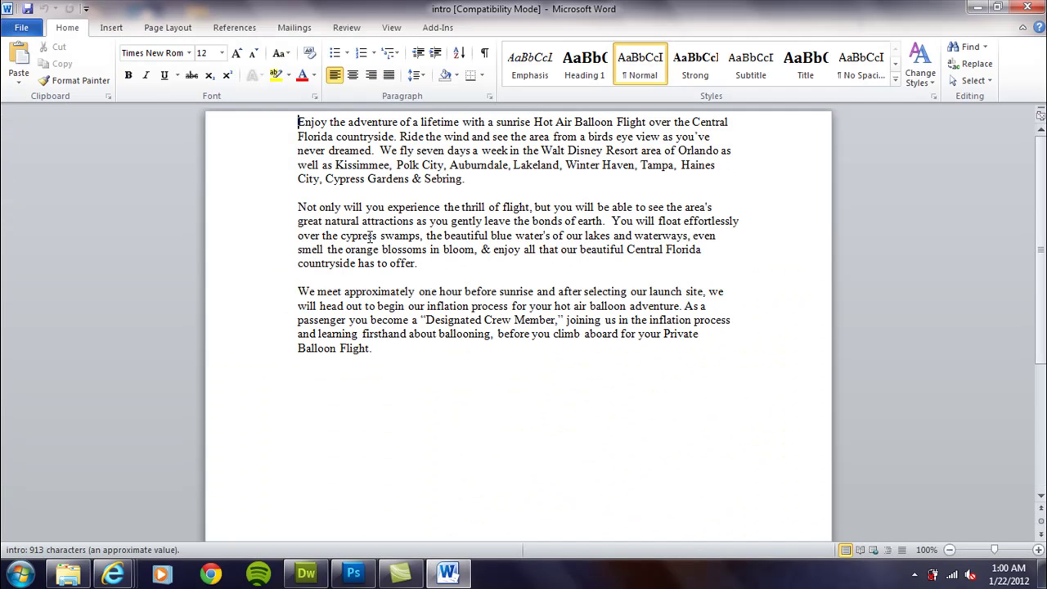
Step: Copy all the text of the intro document and paste it into the empty paragraph below the navigation banner in Dreamweaver
drag(395, 351, 278, 122)
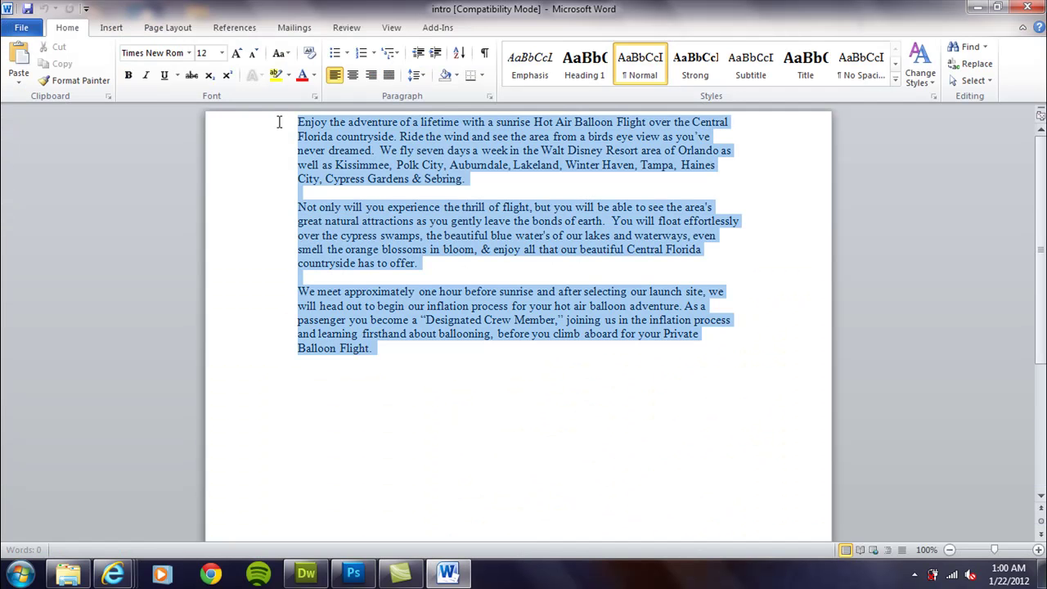
right_click(365, 171)
click(372, 194)
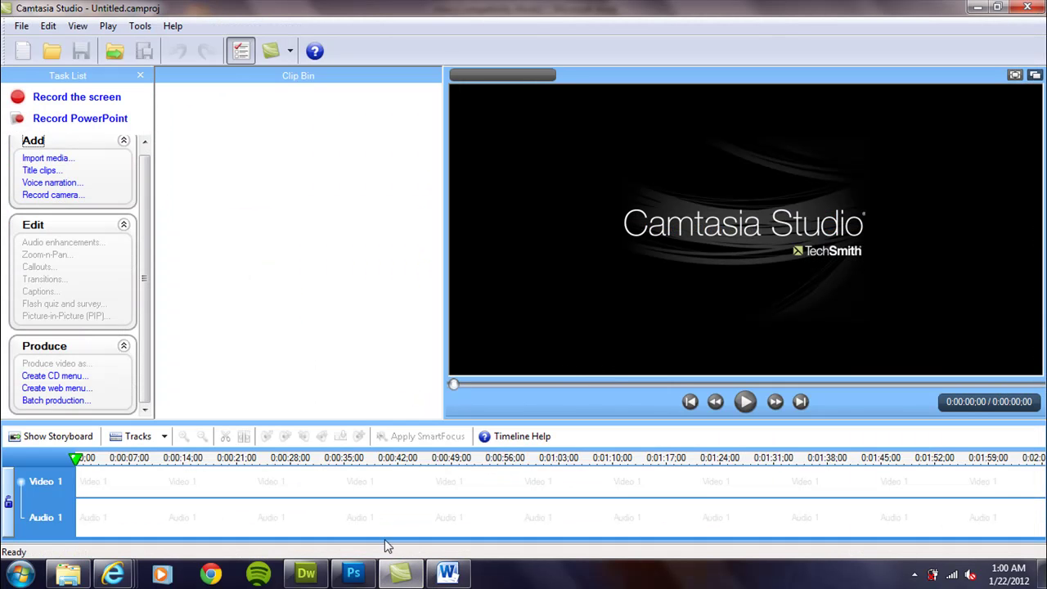
click(400, 574)
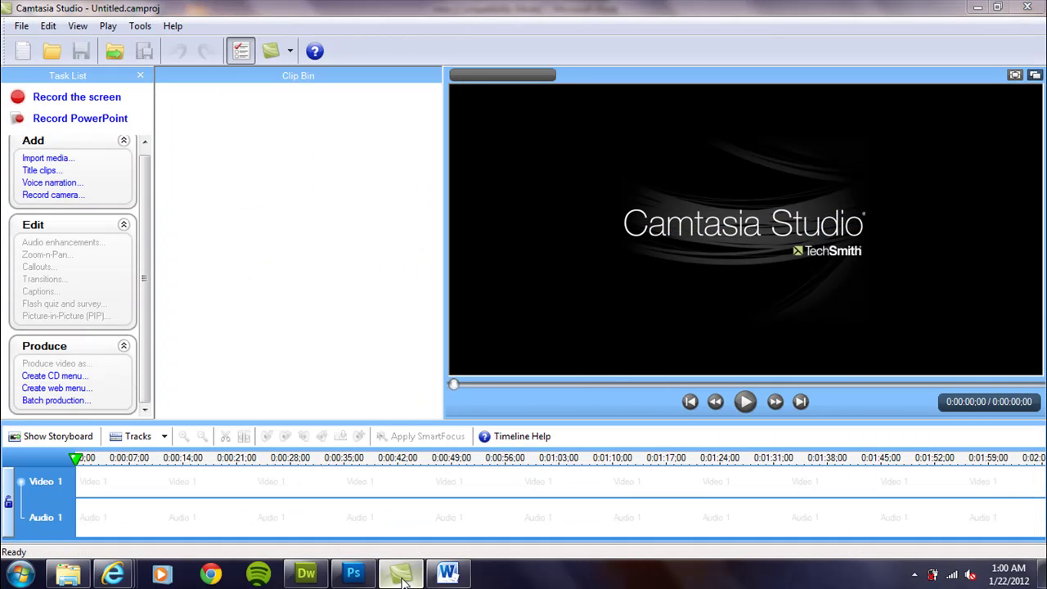
click(401, 574)
click(305, 574)
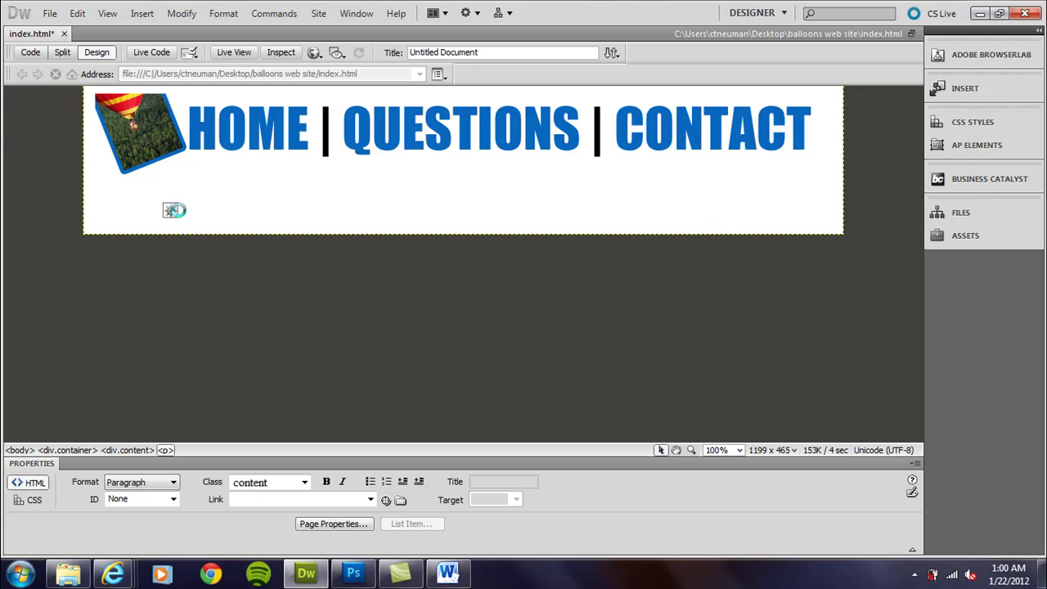
key(ctrl+v)
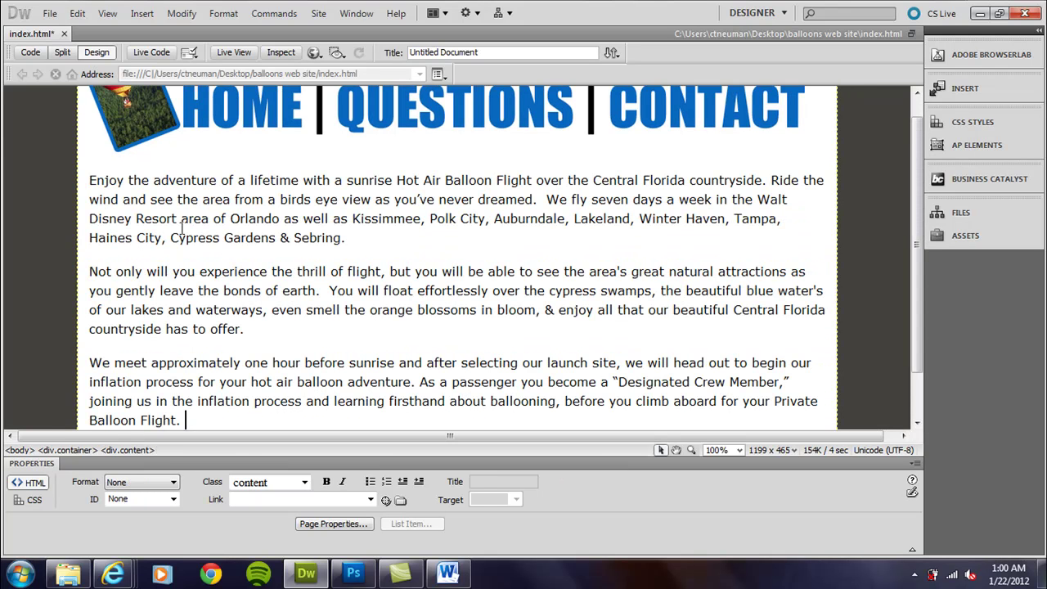
Step: Examine how the pasted intro paragraphs are tagged in the code and how they are laid out in the design
click(59, 53)
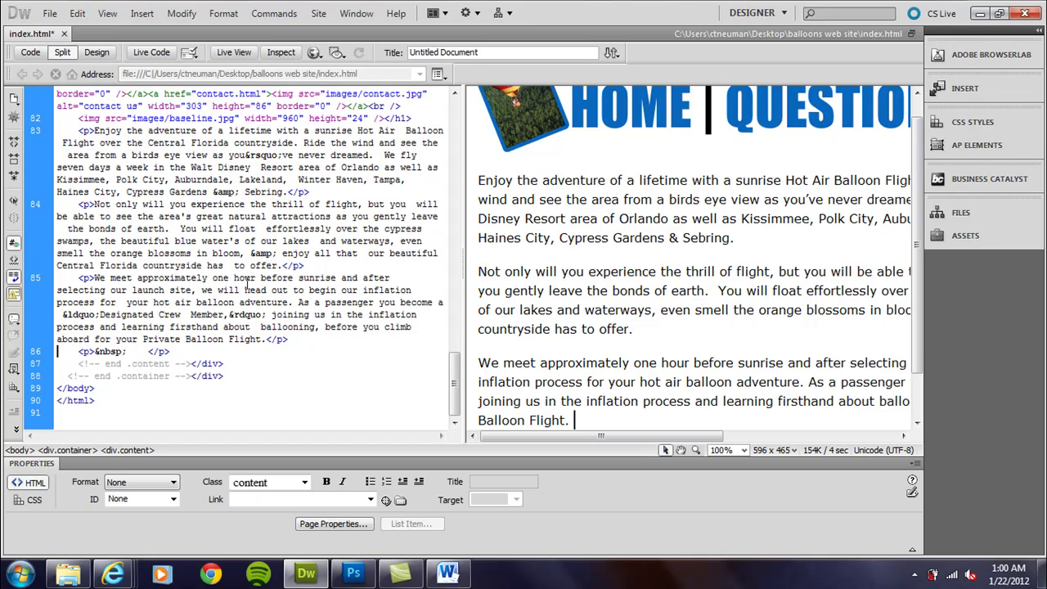
drag(456, 373, 457, 339)
drag(458, 340, 470, 250)
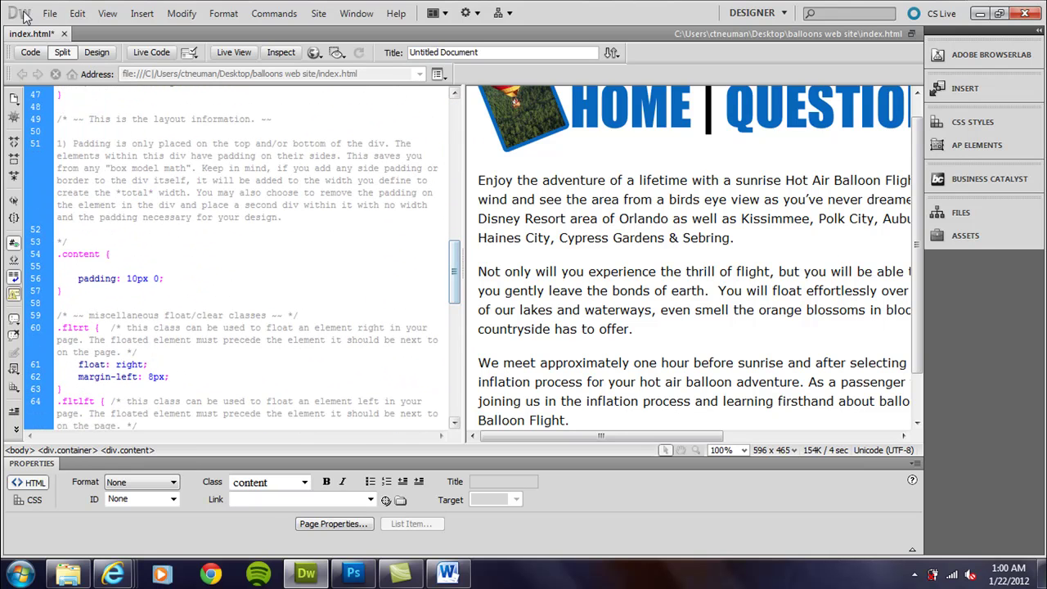
click(96, 54)
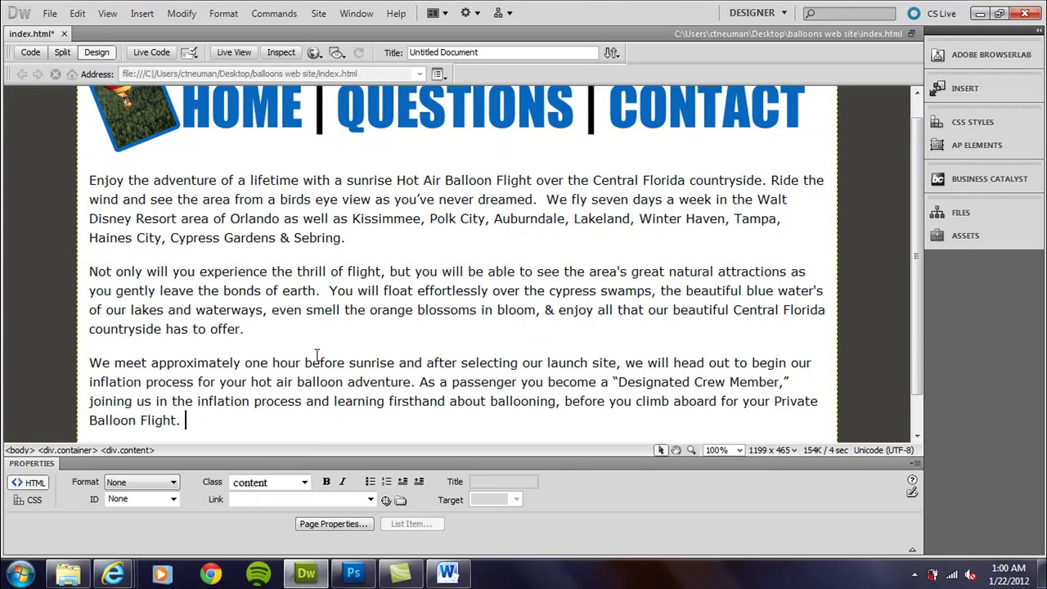
scroll(921, 339, down, 2)
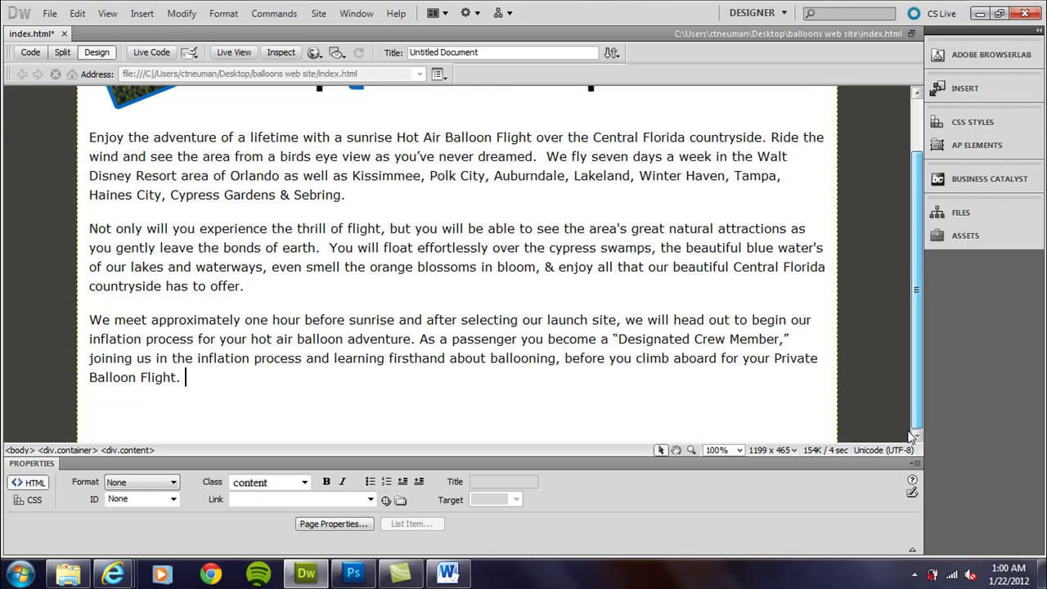
click(352, 385)
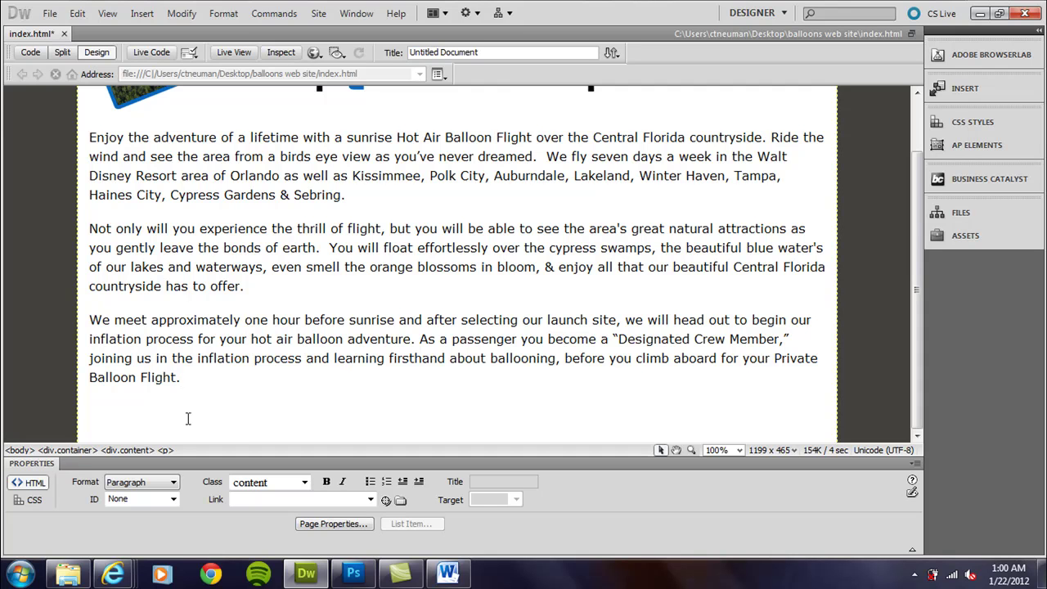
drag(214, 377, 85, 131)
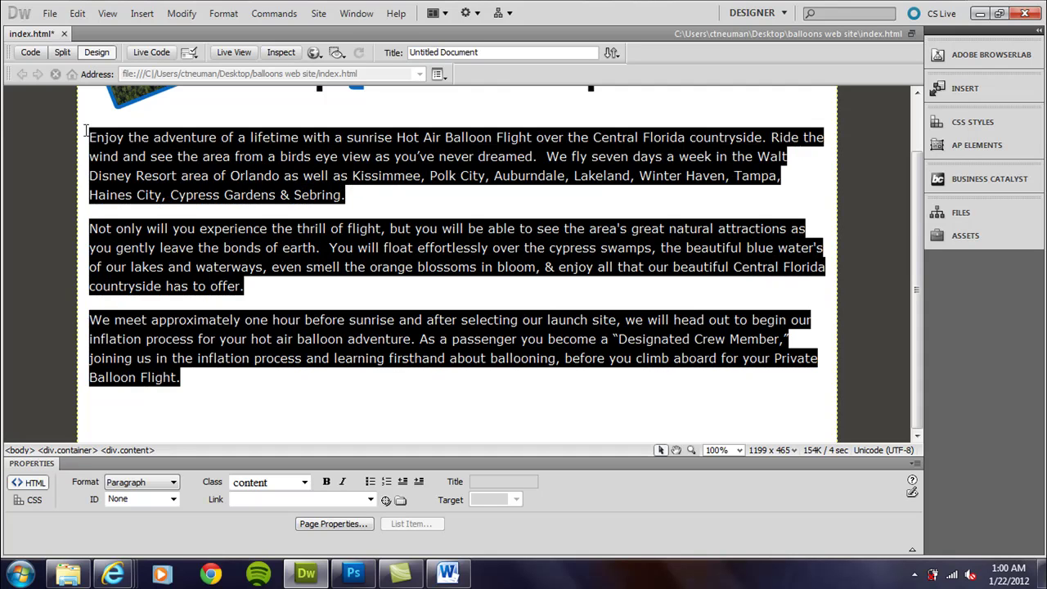
click(162, 231)
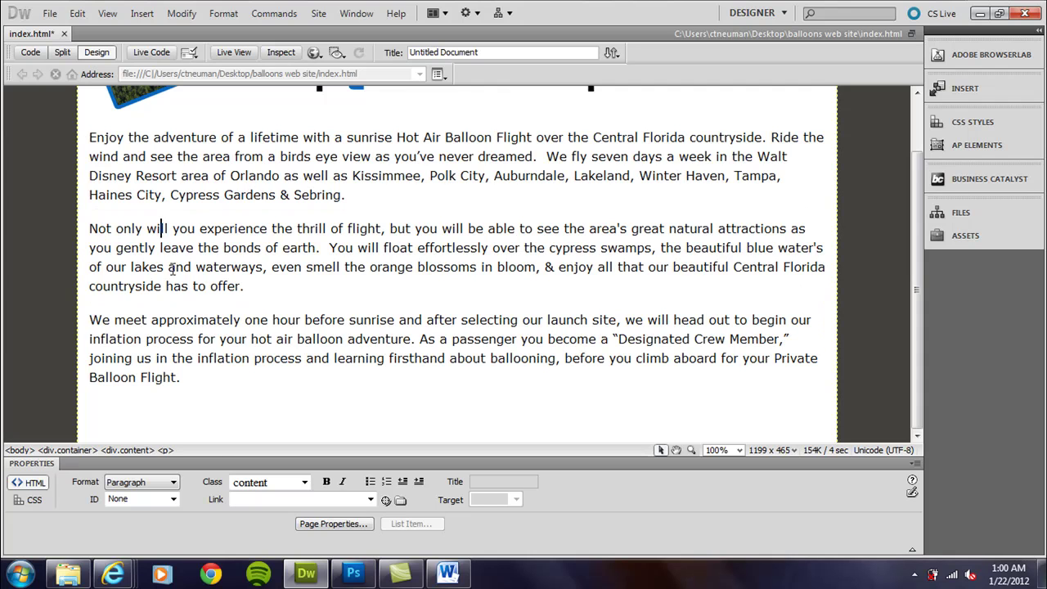
Step: Examine the body rule's font list and background in the page's CSS code
click(343, 484)
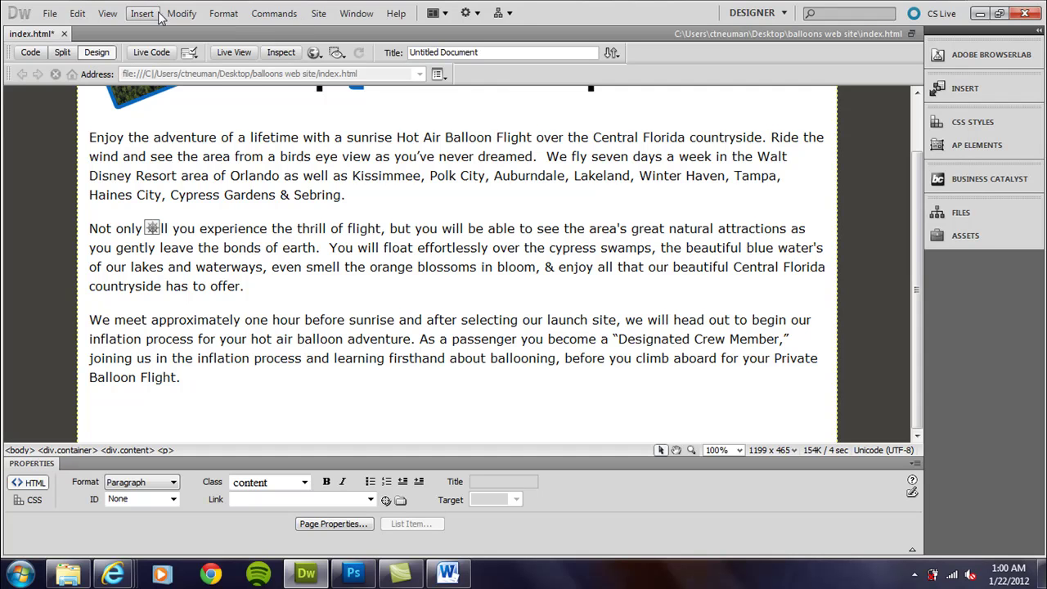
scroll(918, 292, up, 2)
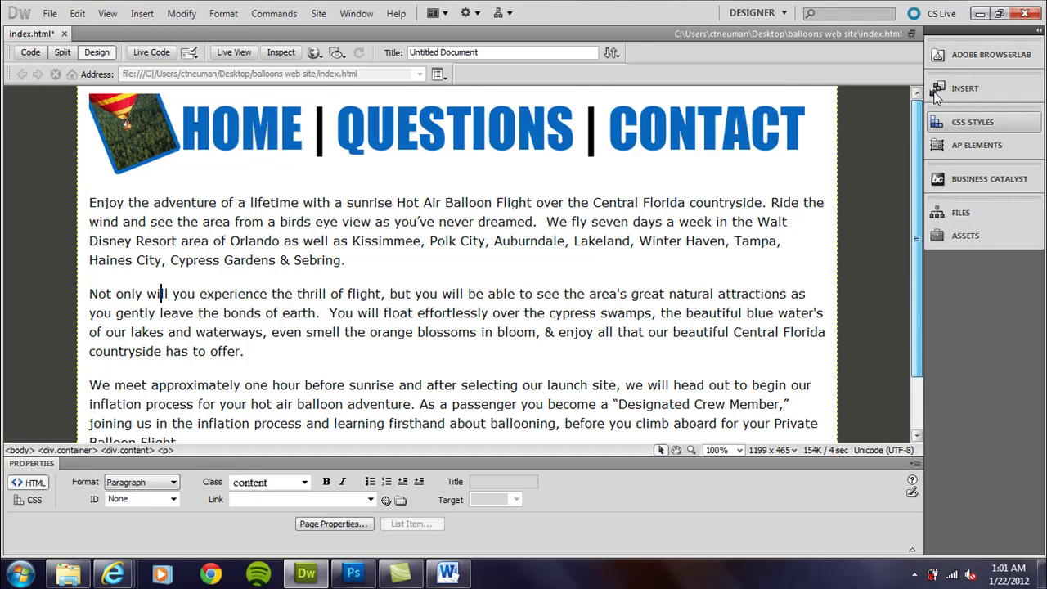
click(30, 53)
drag(917, 376, 947, 114)
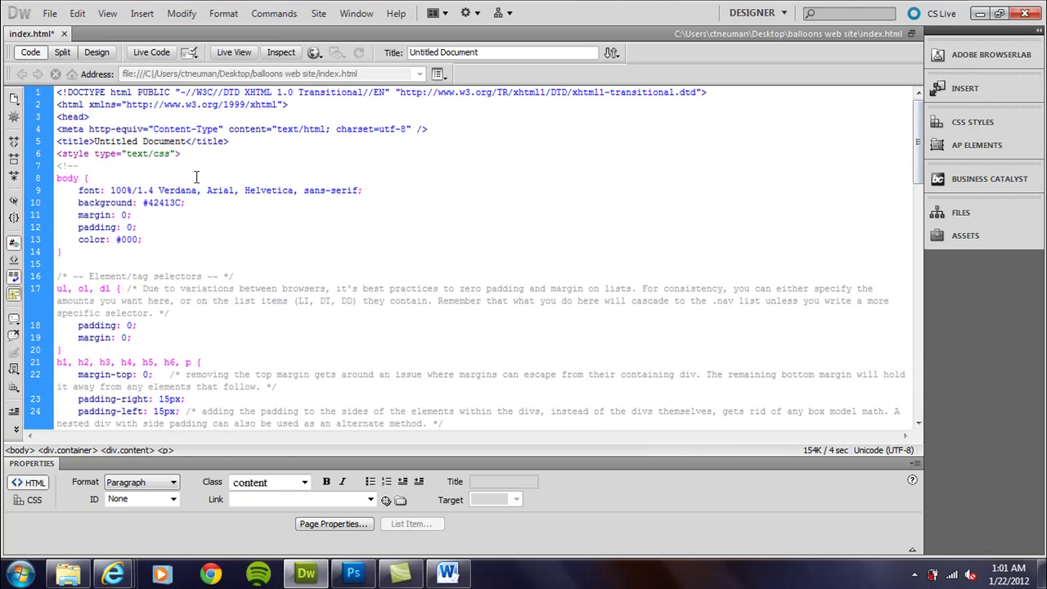
drag(161, 190, 360, 190)
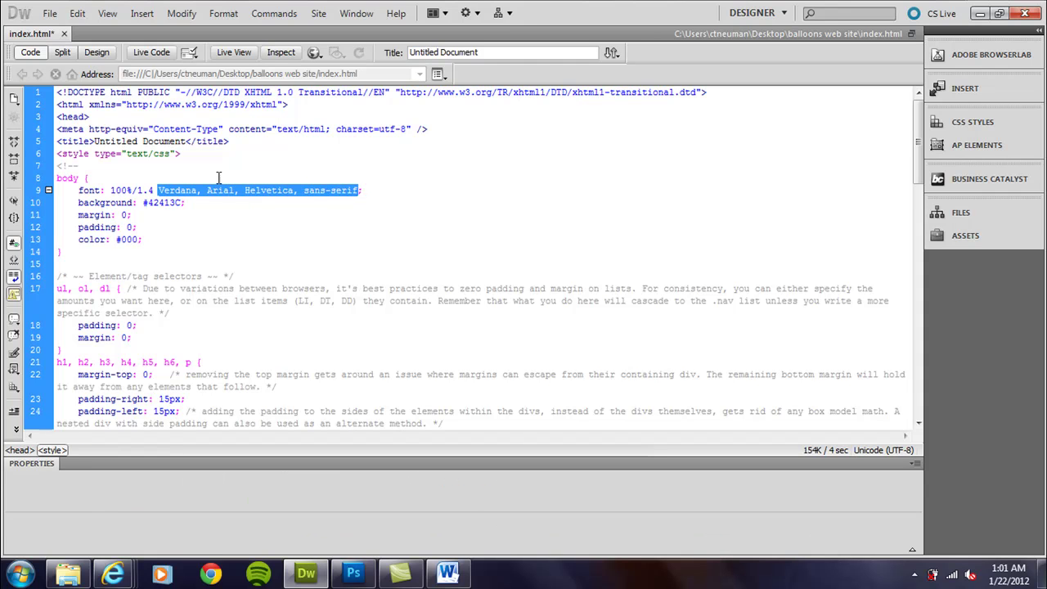
click(196, 208)
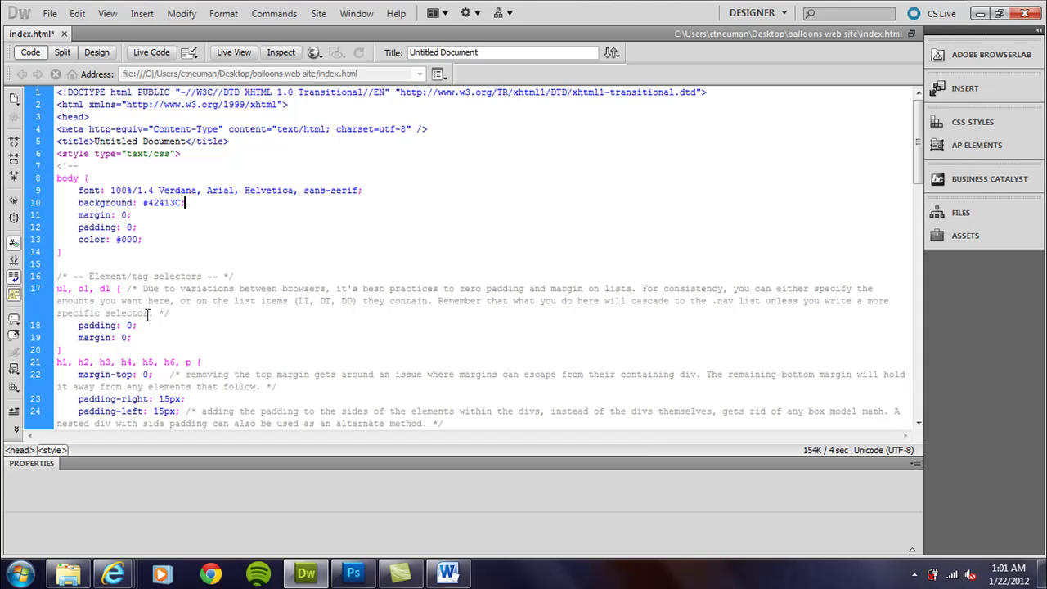
Step: Return to the design view of index.html and save the page
click(96, 52)
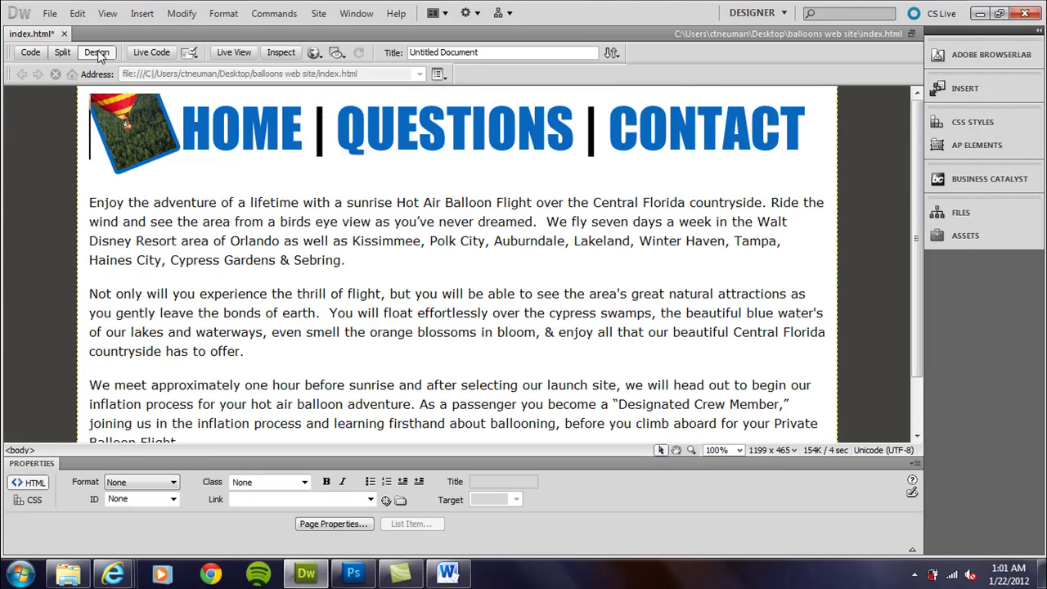
click(194, 240)
drag(918, 305, 914, 190)
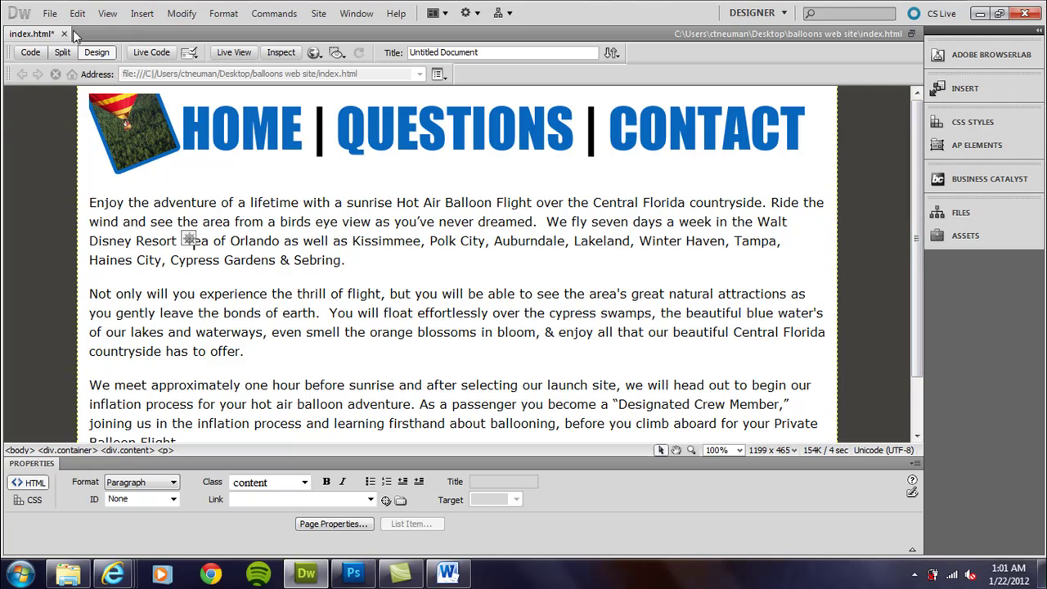
click(50, 13)
click(104, 177)
Step: Open the frequently asked questions document from the documents folder and copy all its text
click(69, 573)
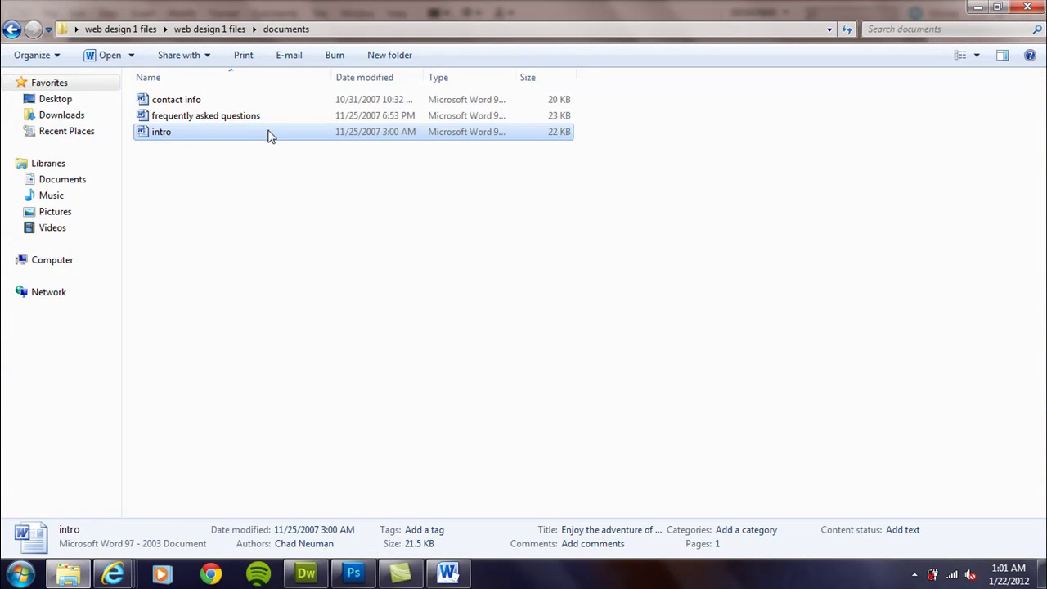
click(236, 117)
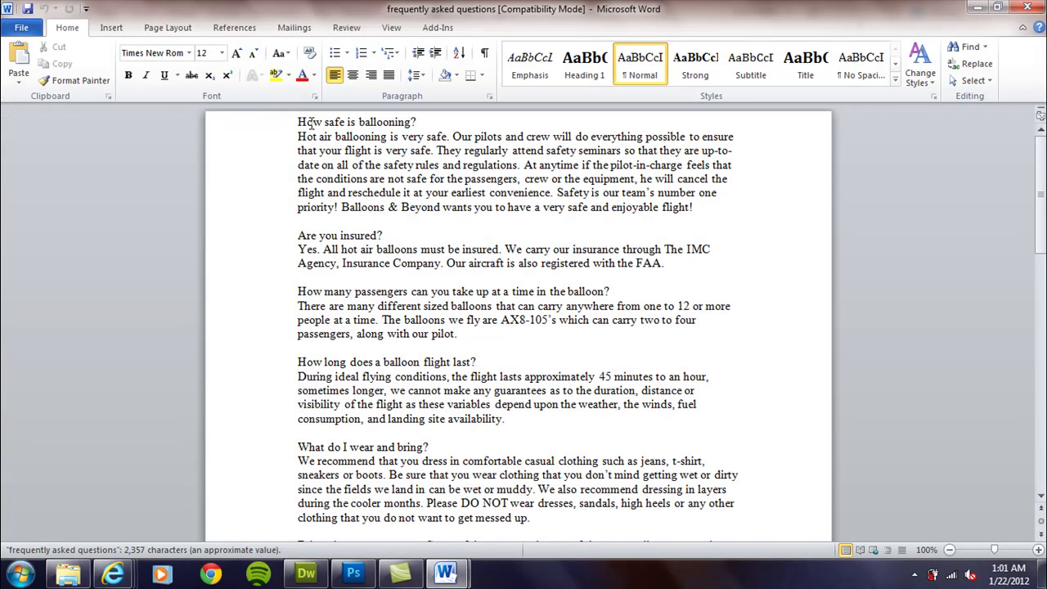
drag(299, 121, 573, 536)
click(711, 255)
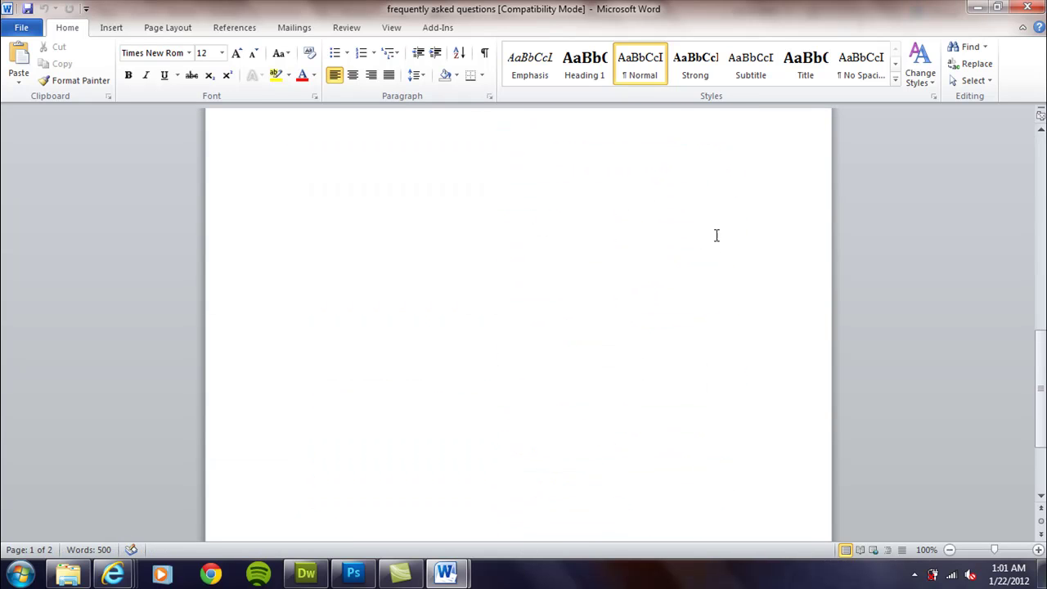
key(ctrl+a)
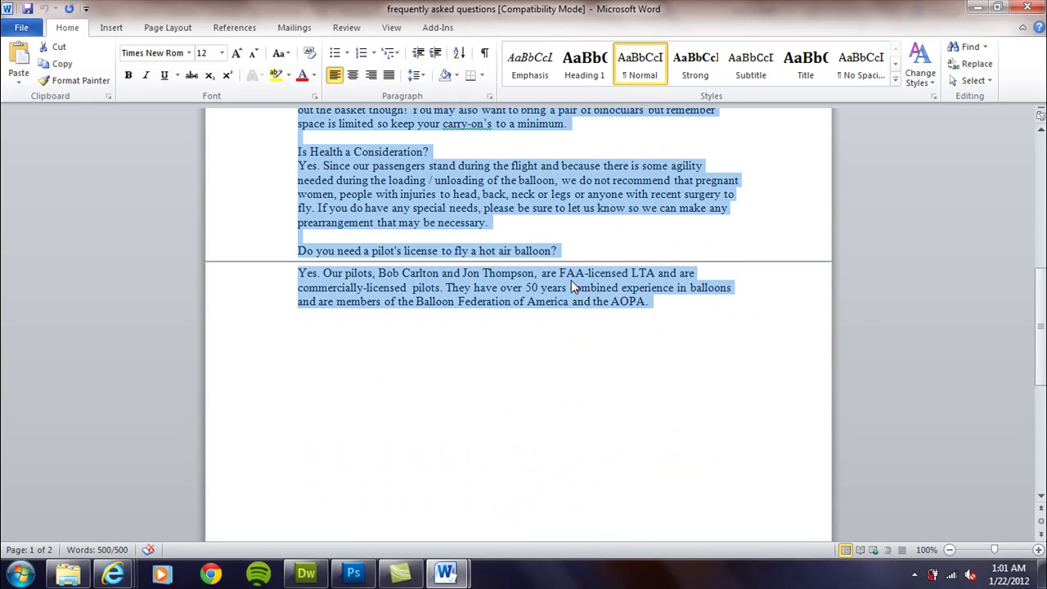
right_click(571, 281)
click(609, 307)
Step: Replace the three intro paragraphs below the banner in Dreamweaver with the copied frequently asked questions text
click(304, 573)
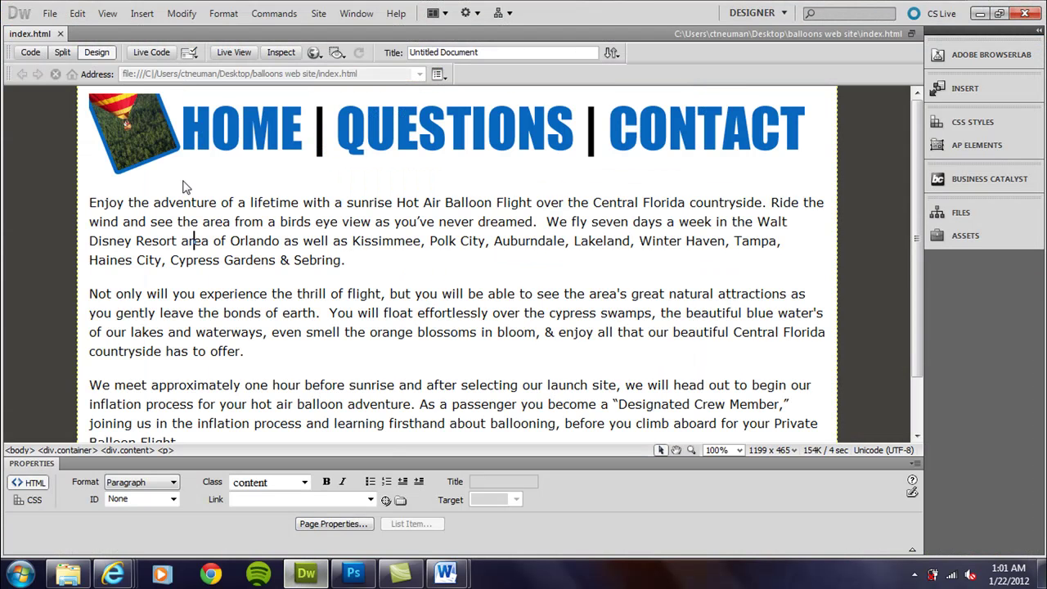
drag(90, 205, 454, 366)
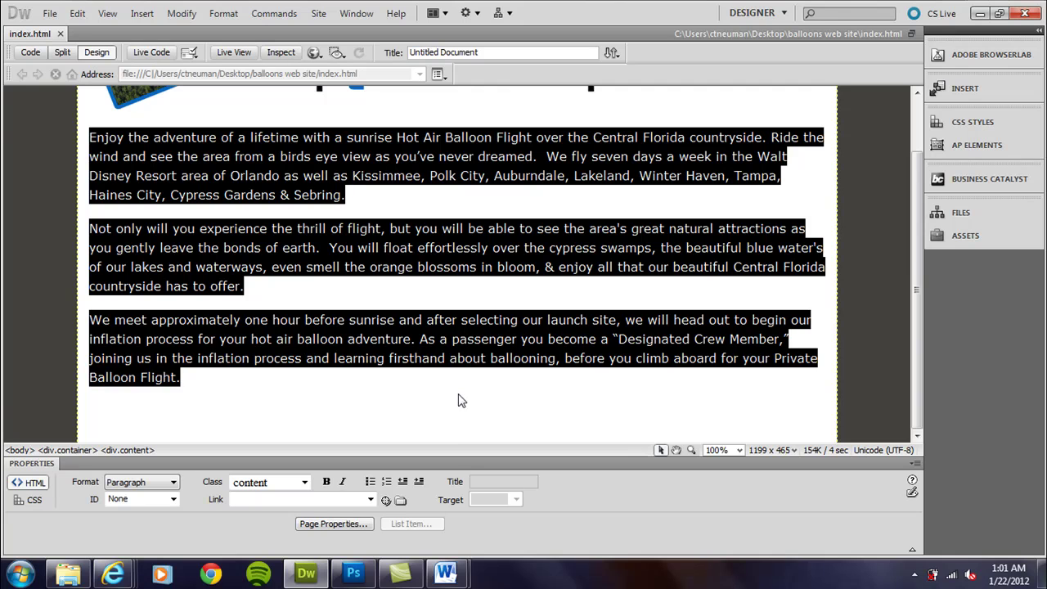
key(ctrl+v)
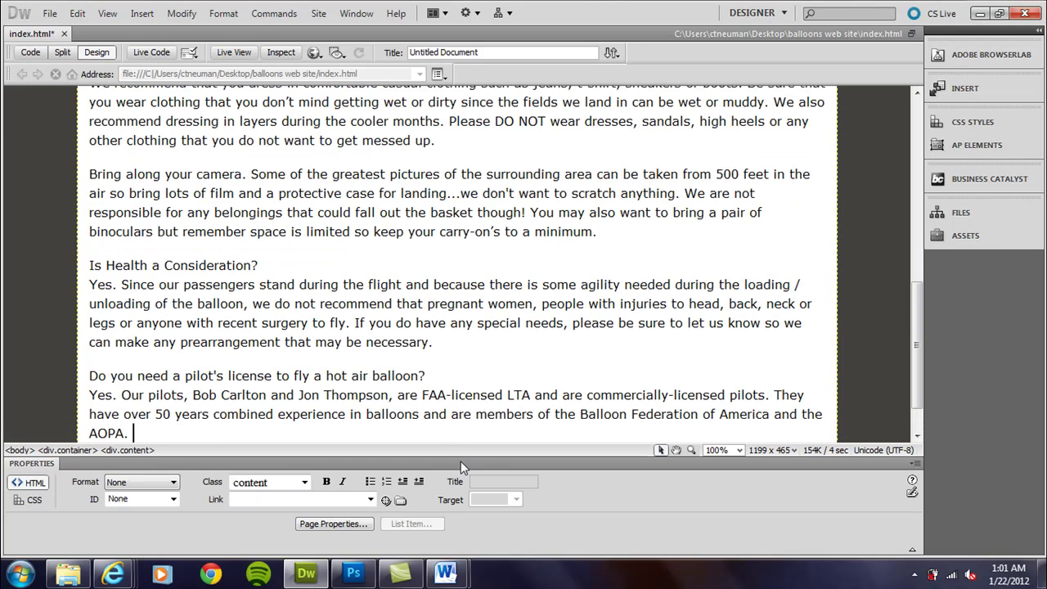
drag(916, 335, 914, 133)
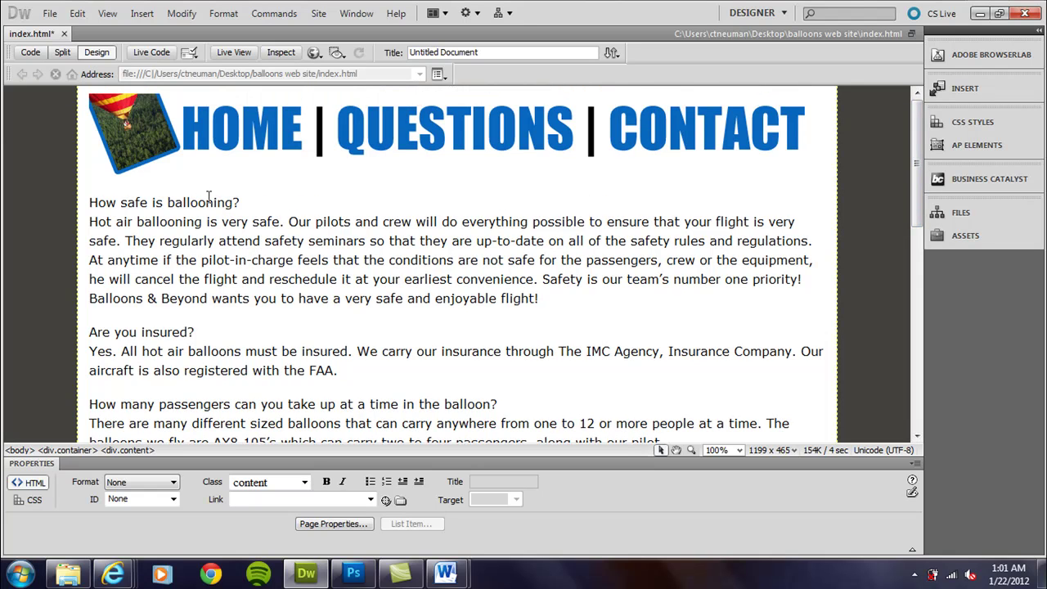
Step: Save a copy of the current page as questions.html in the balloons web site folder
click(50, 13)
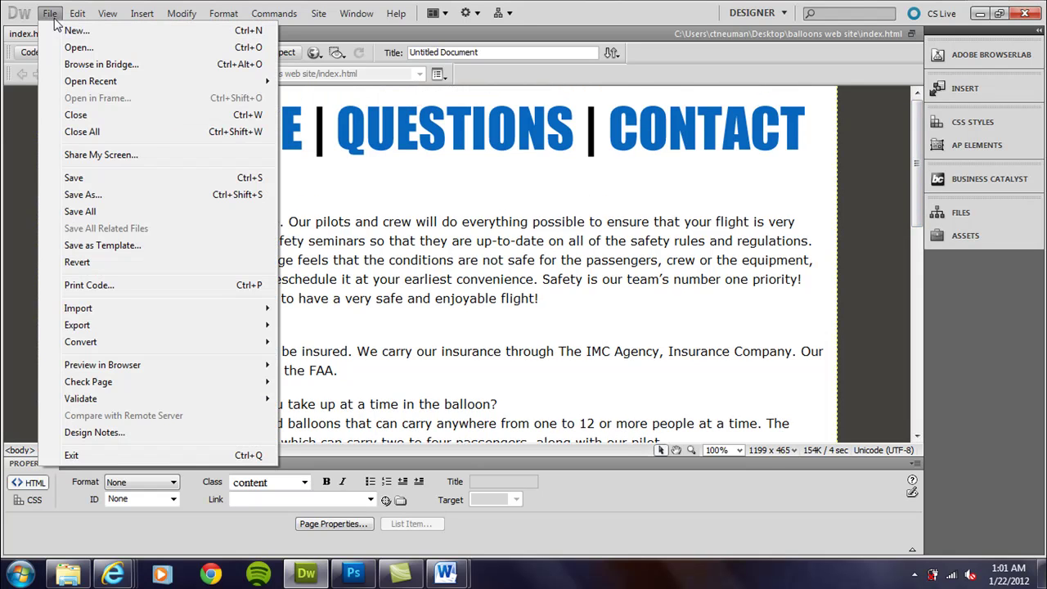
click(124, 197)
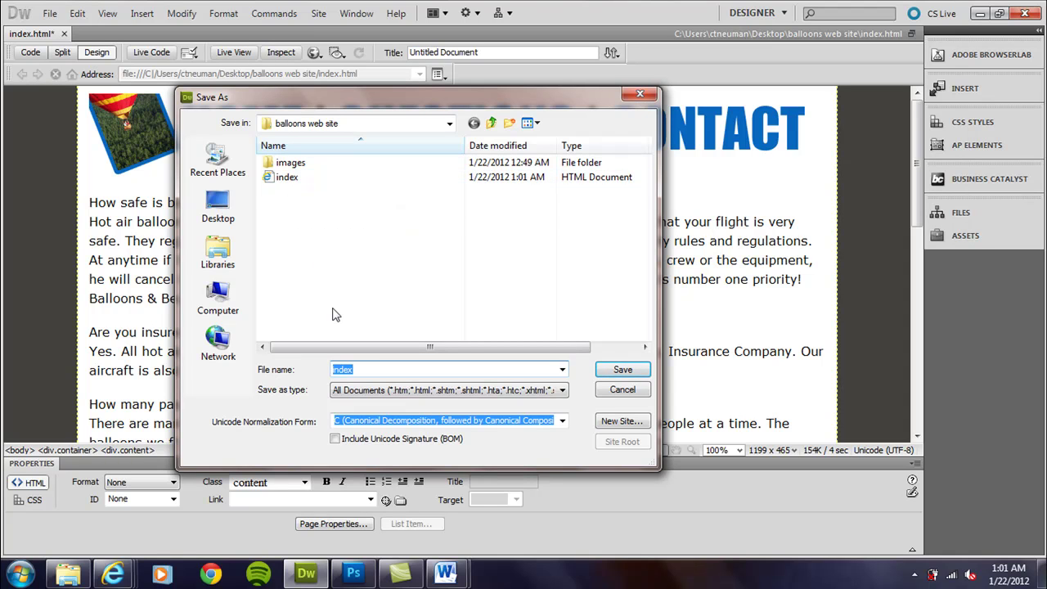
drag(431, 106, 405, 170)
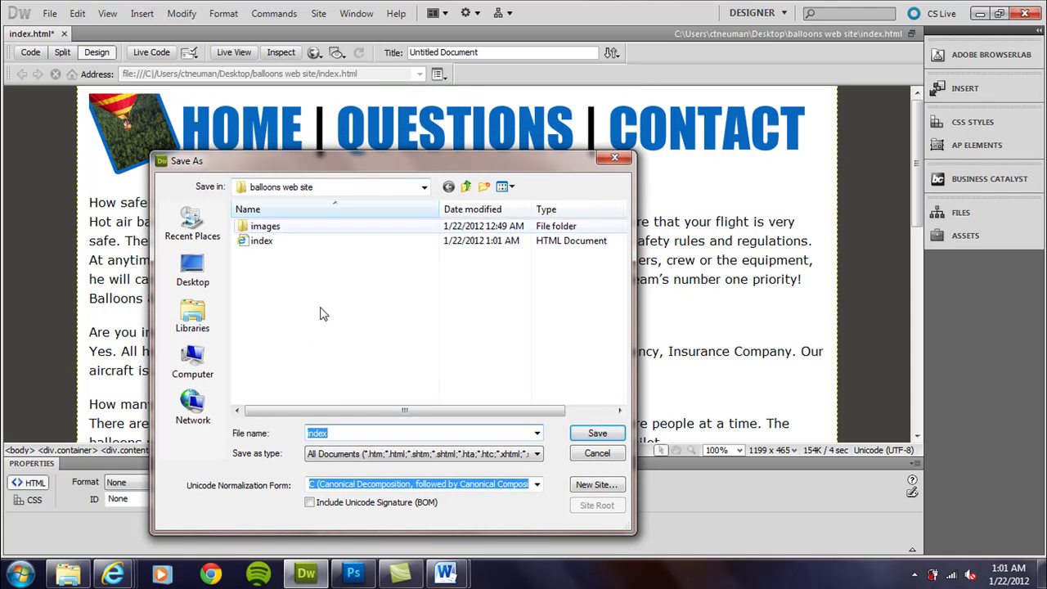
text(questions.html)
key(Return)
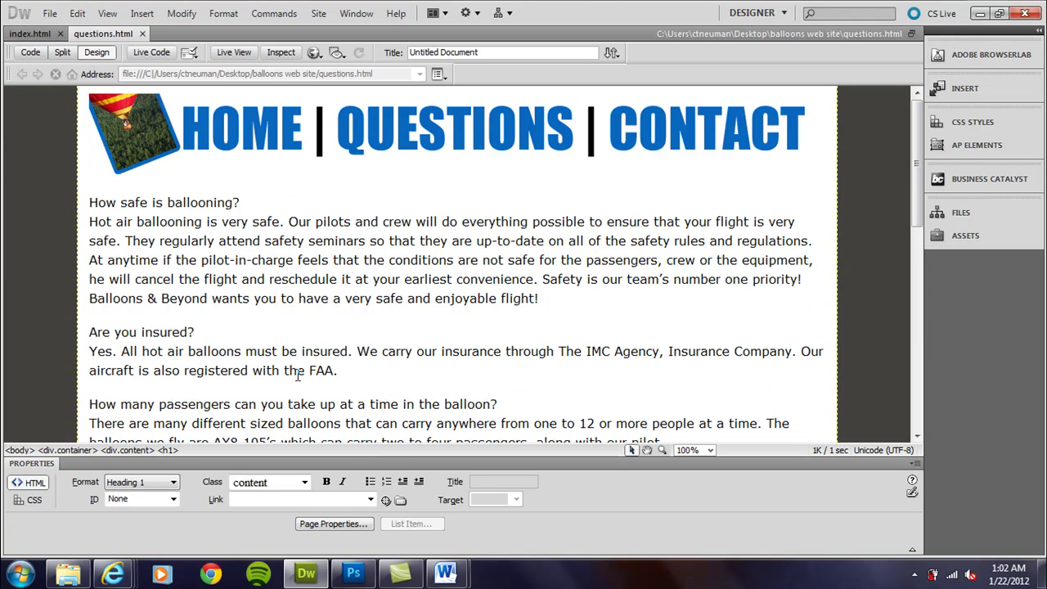
Step: Open the contact info document from the documents folder and copy all its text
click(68, 572)
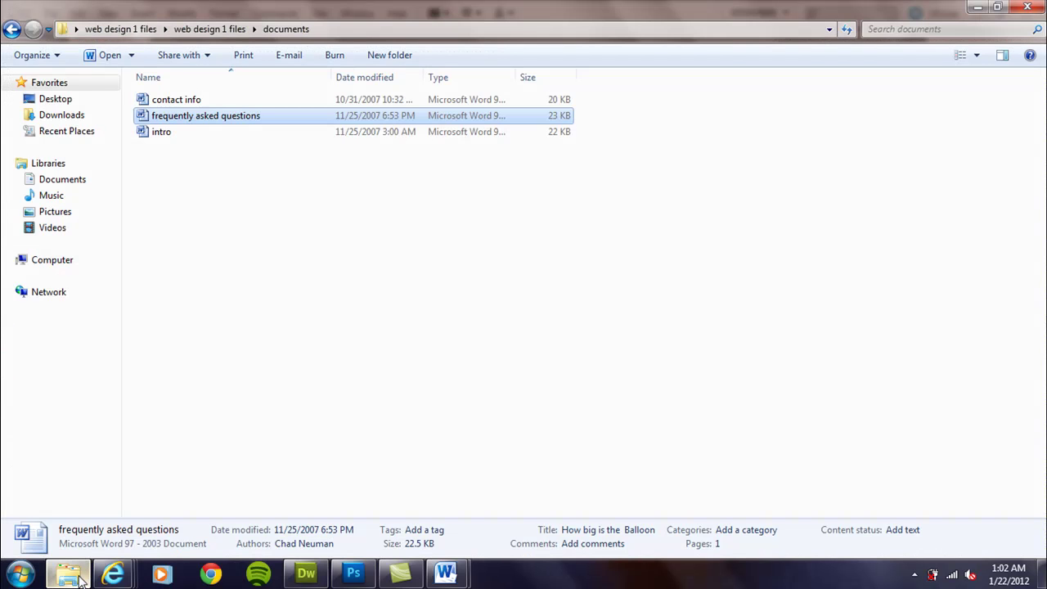
double_click(197, 101)
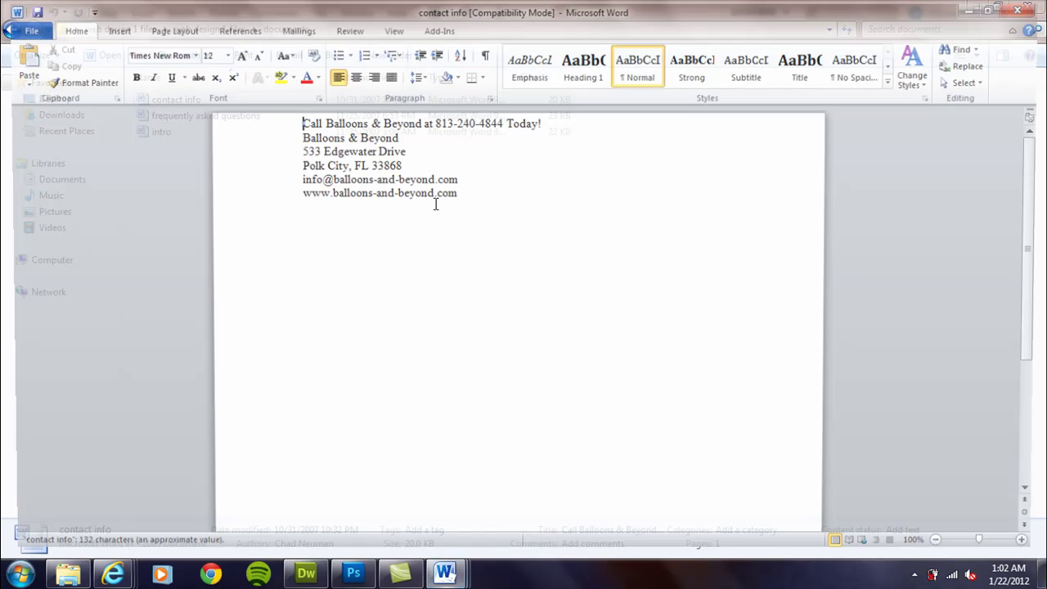
key(ctrl+a)
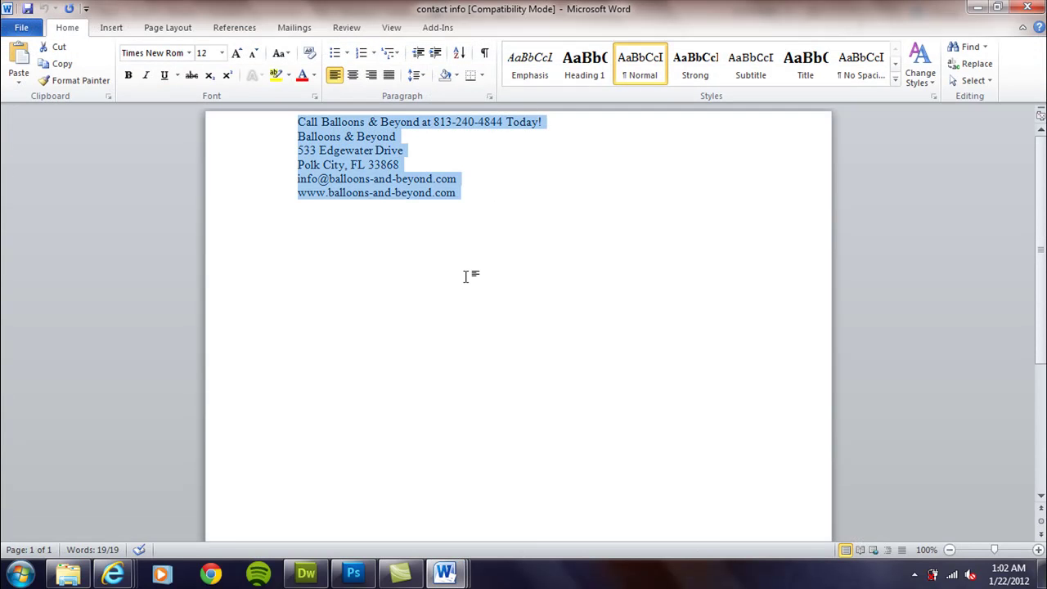
Step: Switch to Dreamweaver and replace the frequently asked questions text below the banner with the copied contact information
click(311, 574)
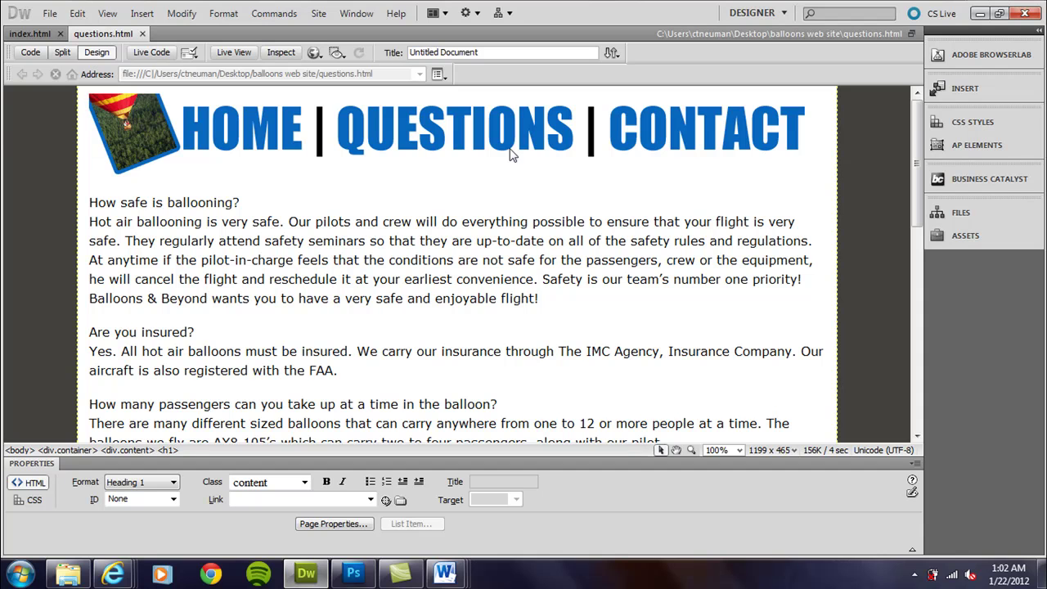
click(93, 202)
drag(93, 203, 619, 413)
key(Delete)
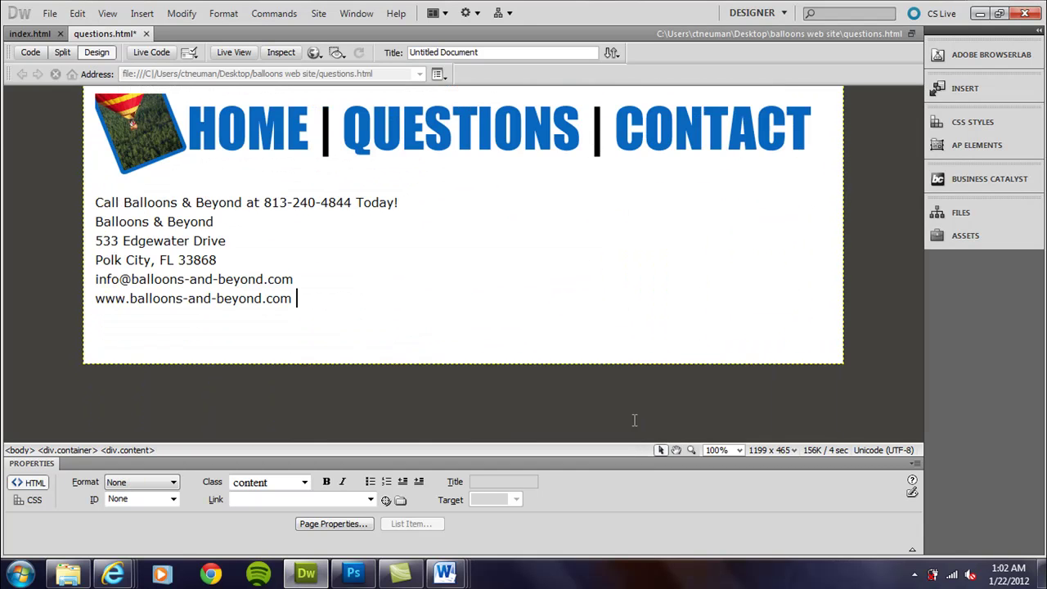
Step: Add several blank paragraphs below the contact information to lengthen the page's content area
key(Return)
key(Return)
key(Return)
key(Return)
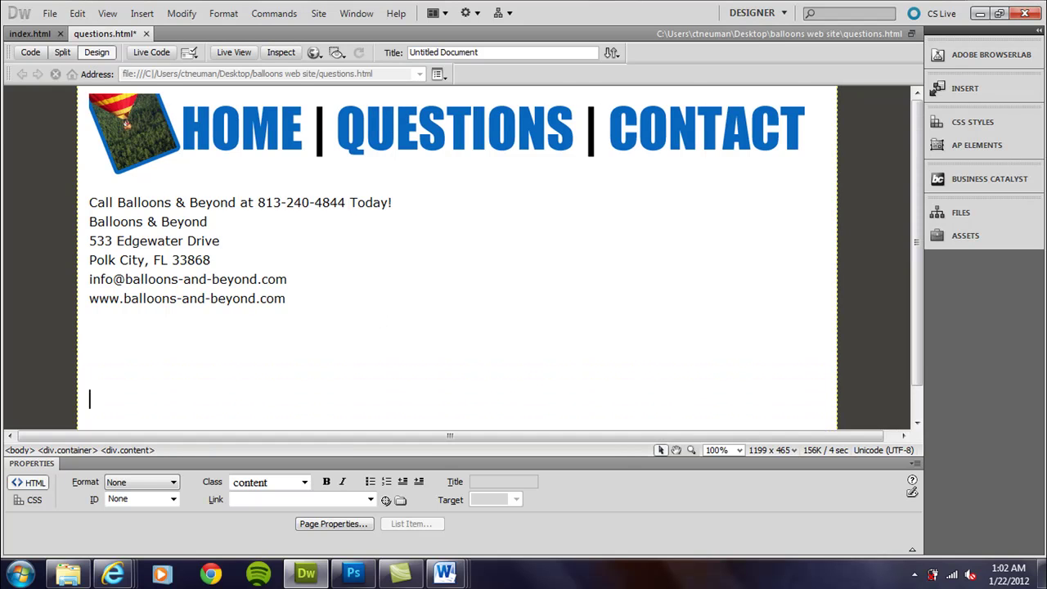
drag(920, 284, 938, 178)
click(611, 346)
key(Down)
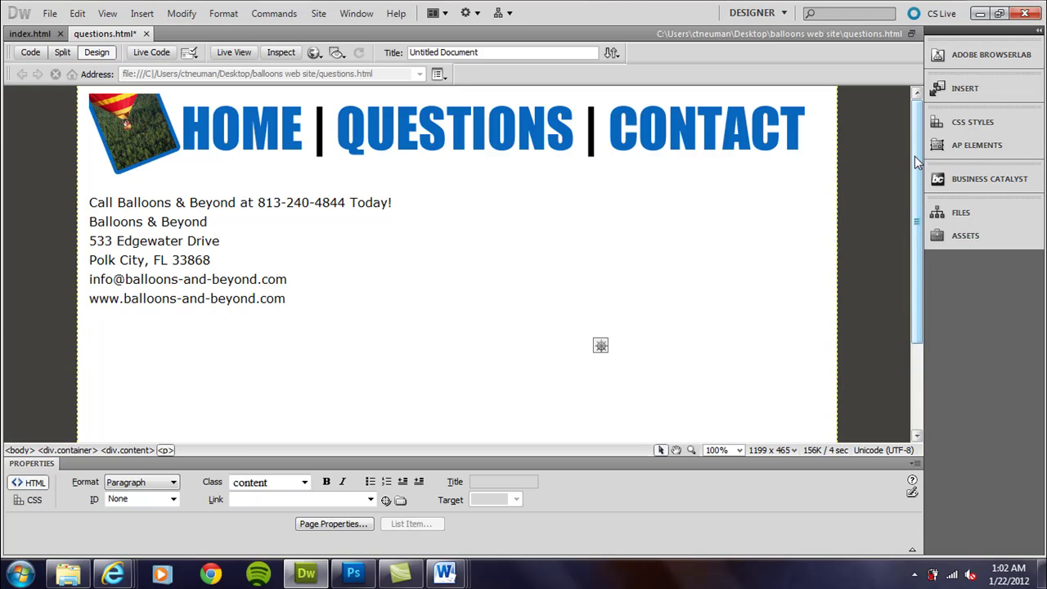
Step: Save the page under the new name contact.html in the balloons web site folder
click(50, 14)
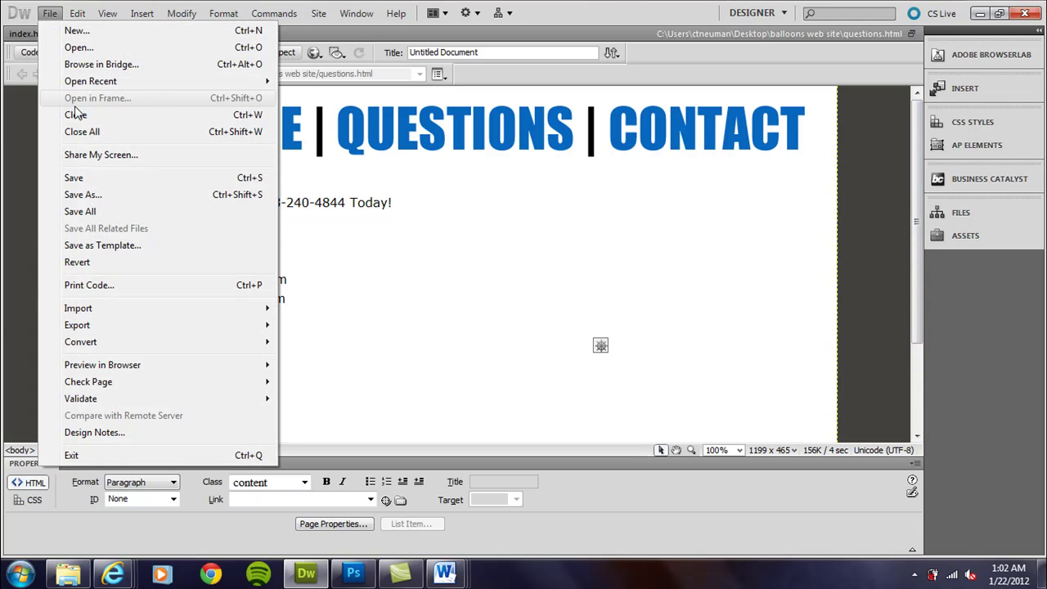
click(49, 194)
text(contact.html)
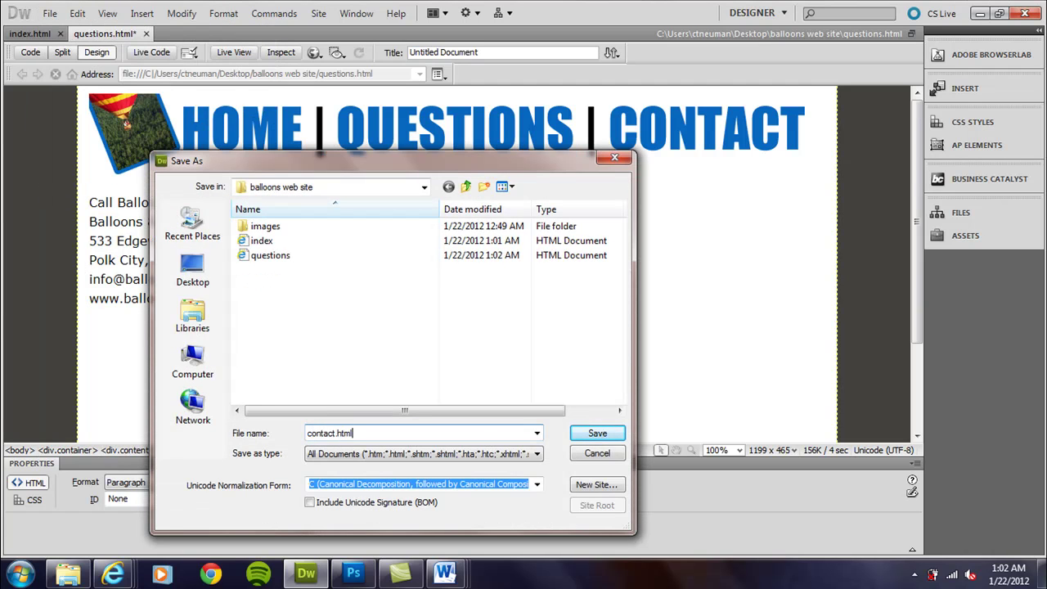
key(Return)
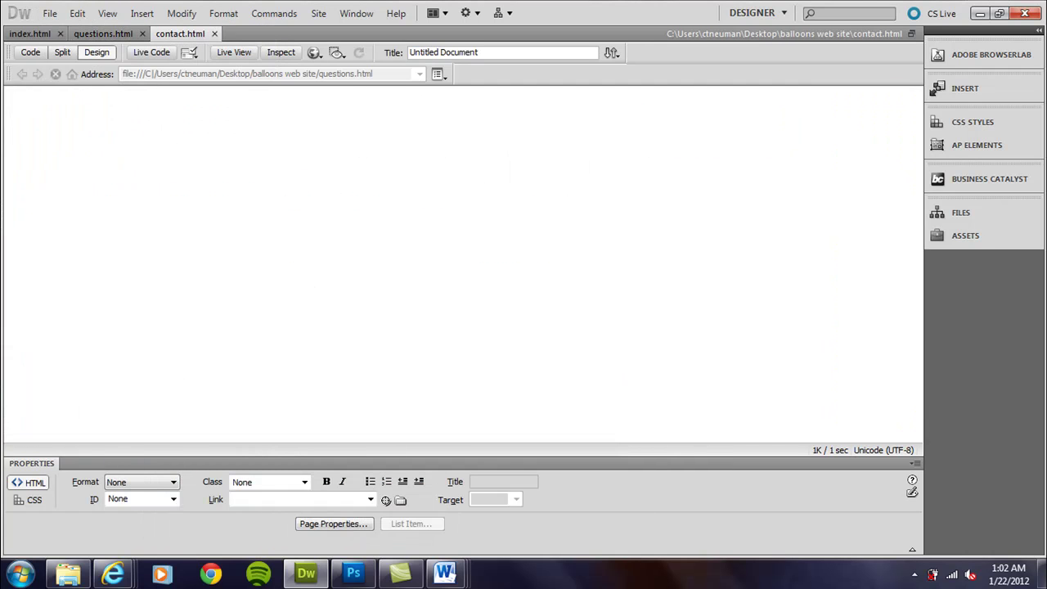
Step: Compare the index, questions and contact pages and check the link of the QUESTIONS banner image on index.html
click(105, 34)
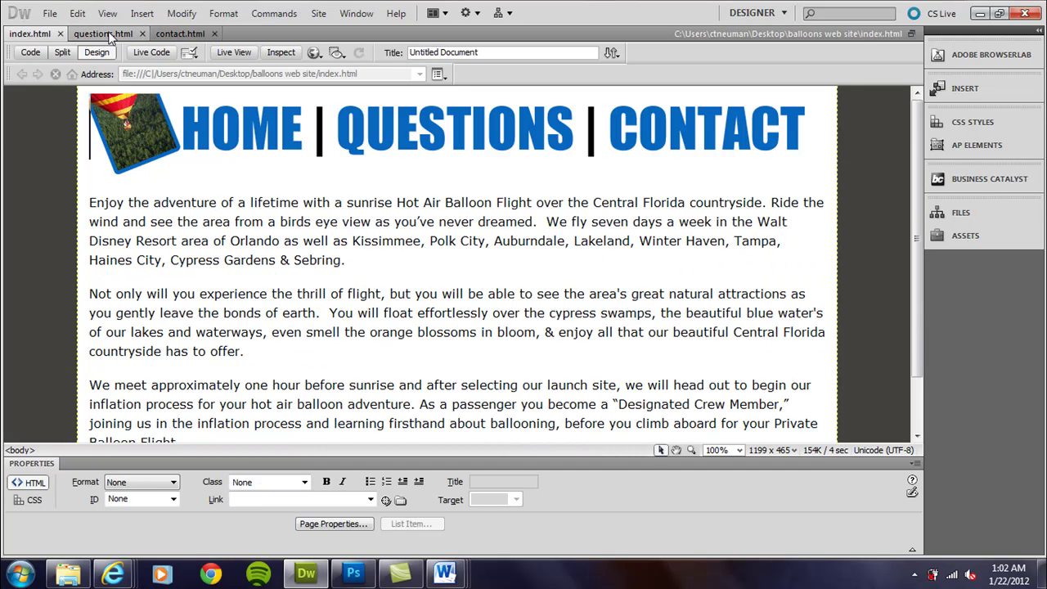
click(103, 35)
click(184, 34)
click(121, 34)
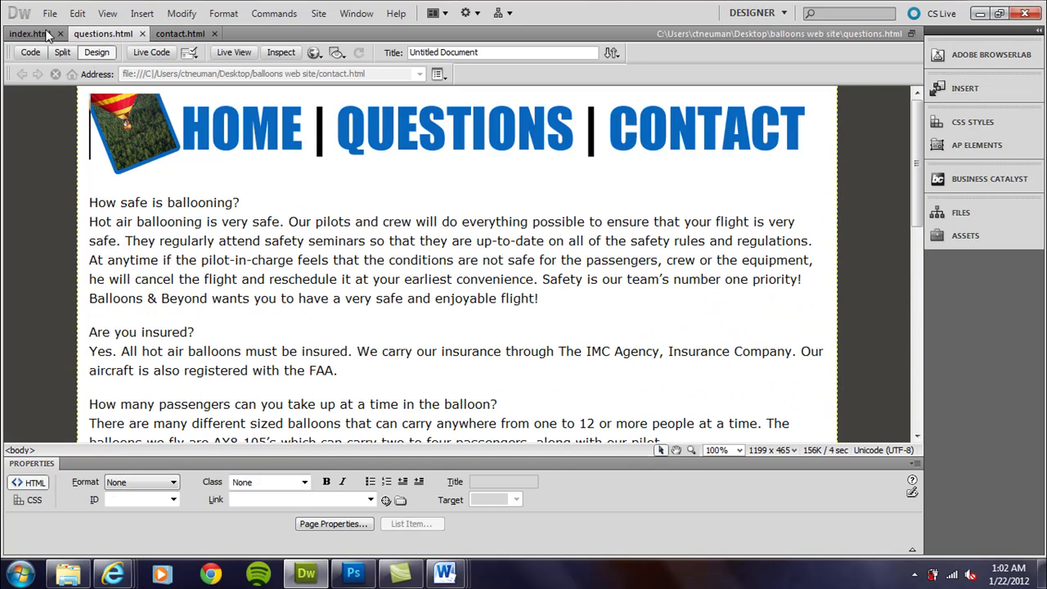
click(31, 34)
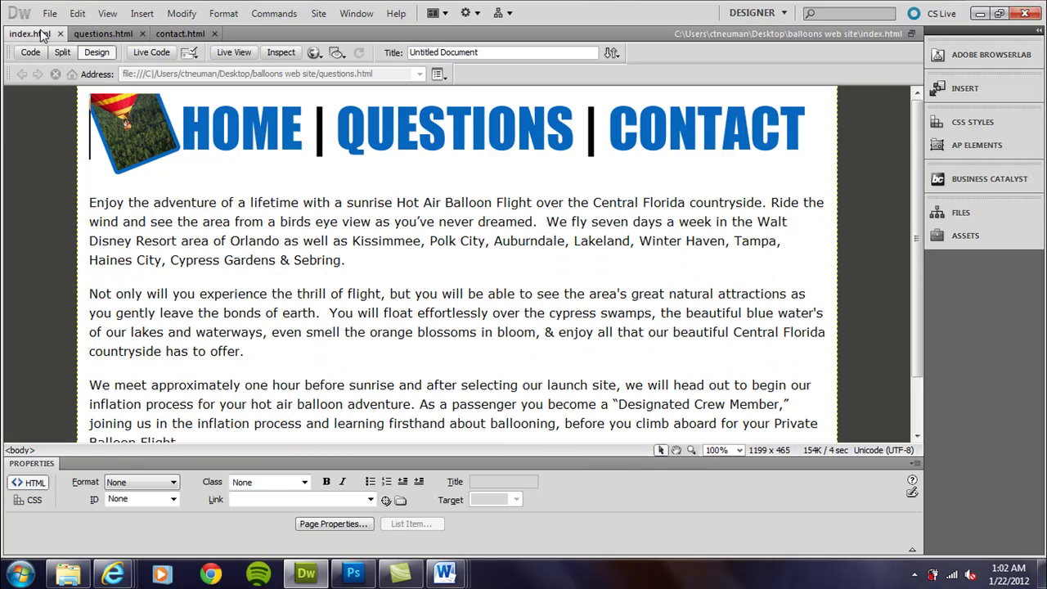
click(456, 144)
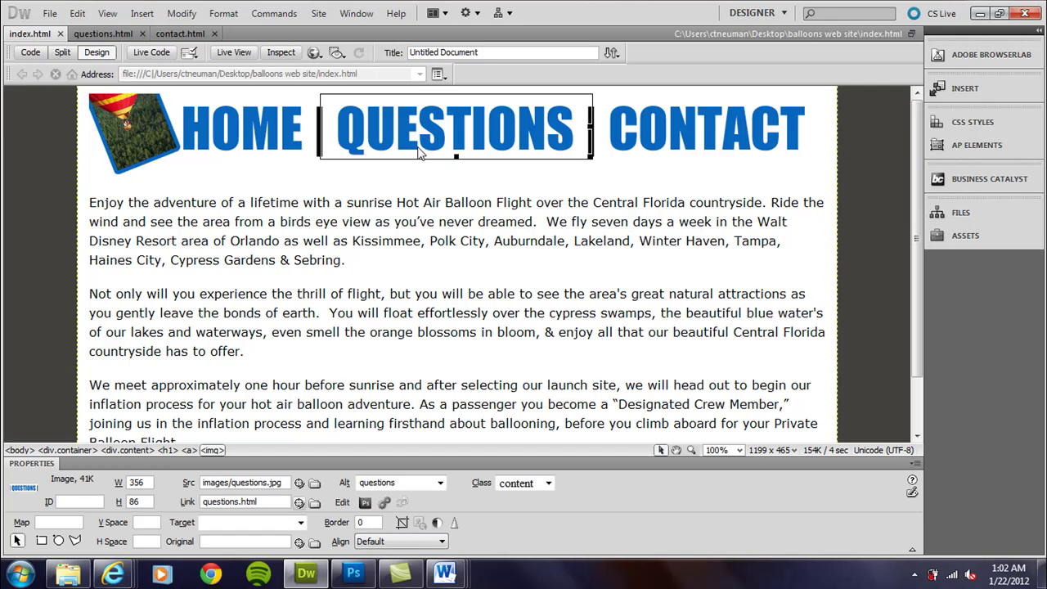
drag(442, 150, 425, 155)
Step: Review the three pages again and check the link of the HOME banner image on contact.html, returning to index.html
click(105, 34)
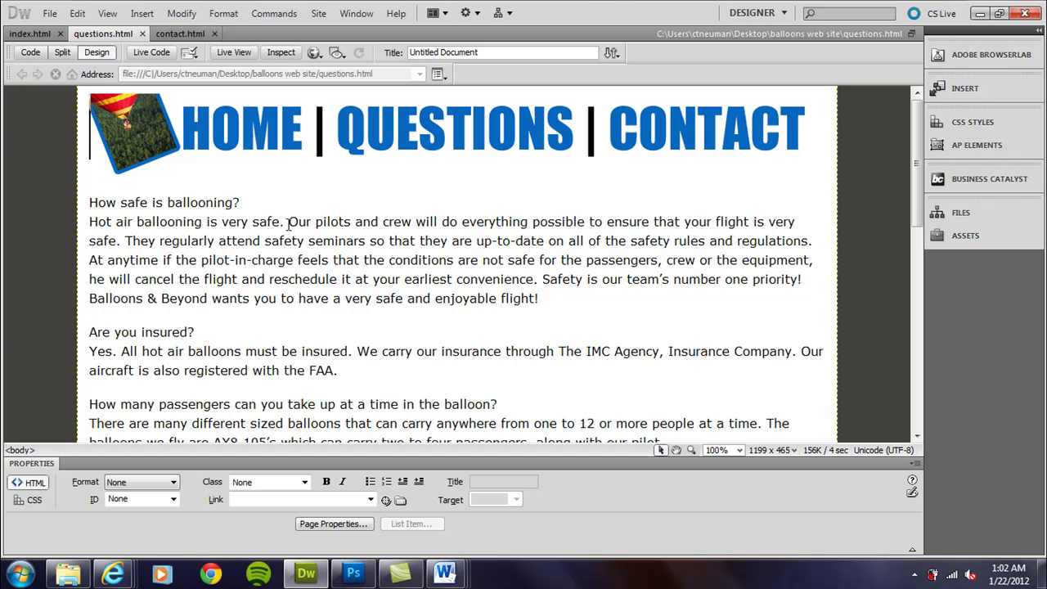
click(174, 35)
click(103, 35)
click(33, 35)
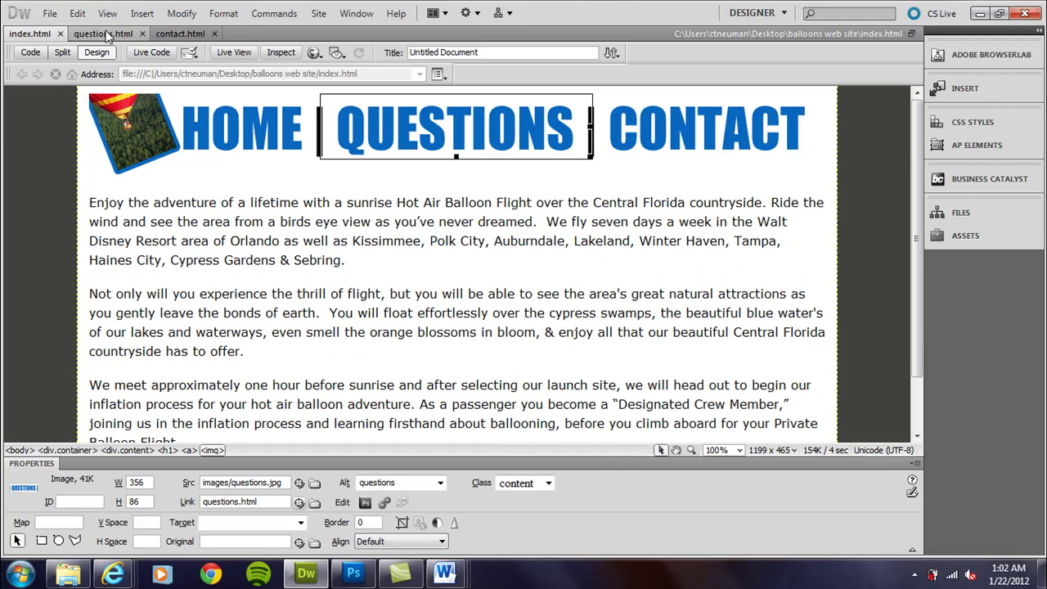
click(103, 34)
click(182, 35)
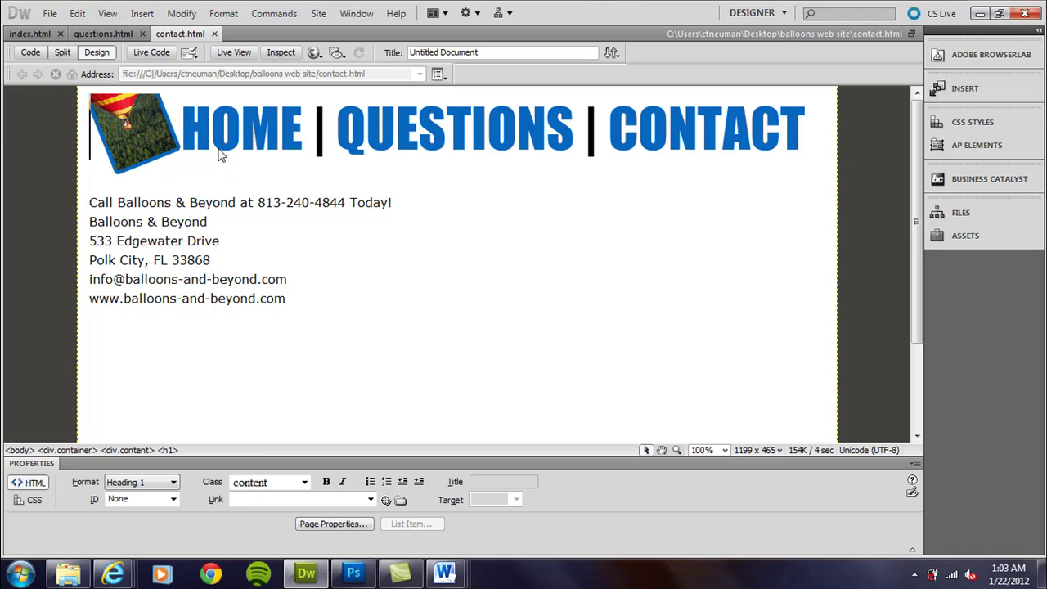
click(183, 115)
click(119, 36)
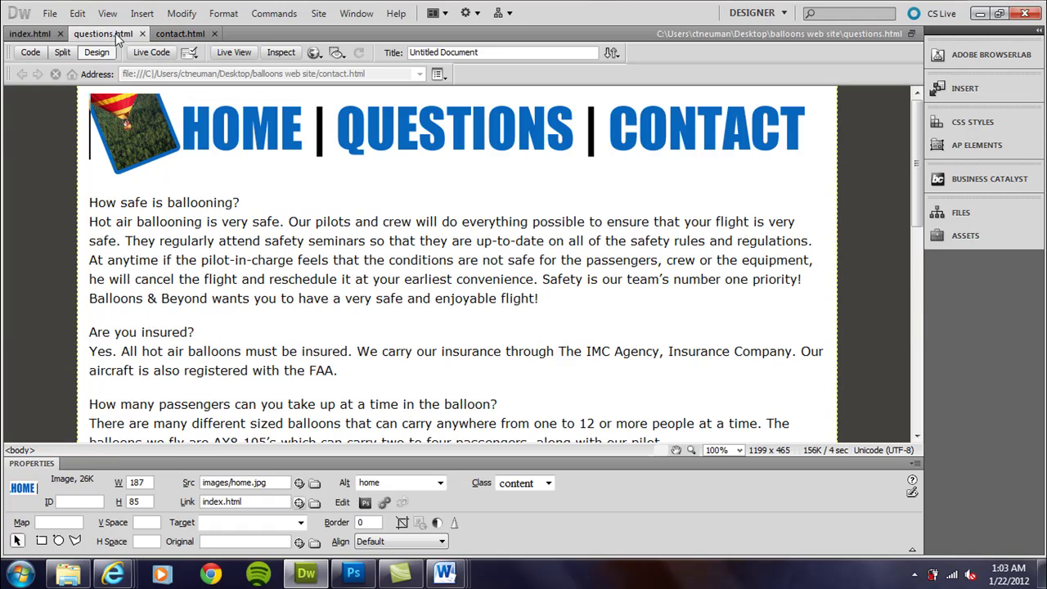
click(33, 38)
click(171, 37)
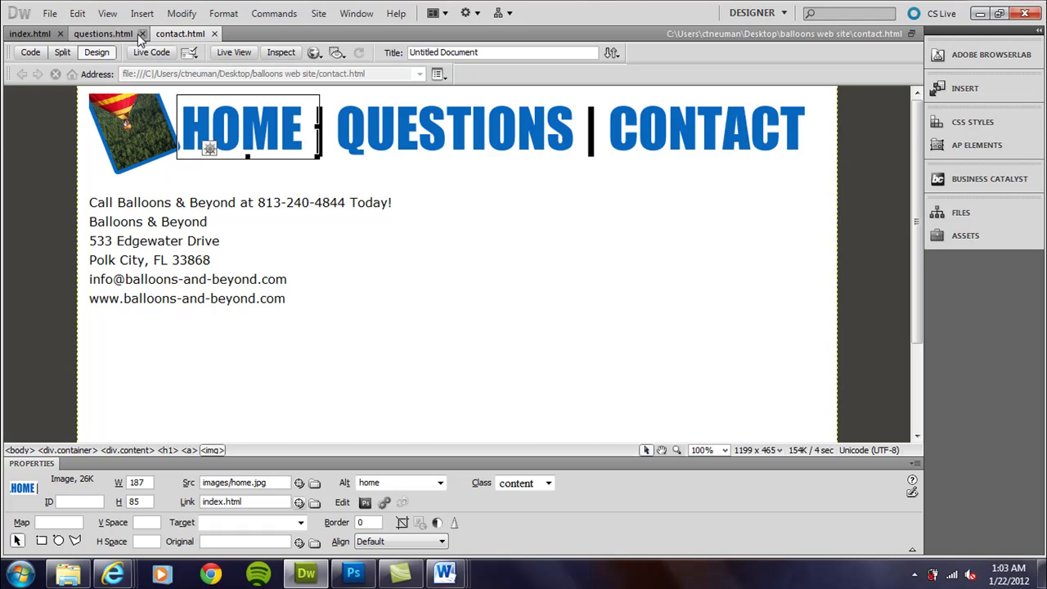
click(103, 34)
click(36, 36)
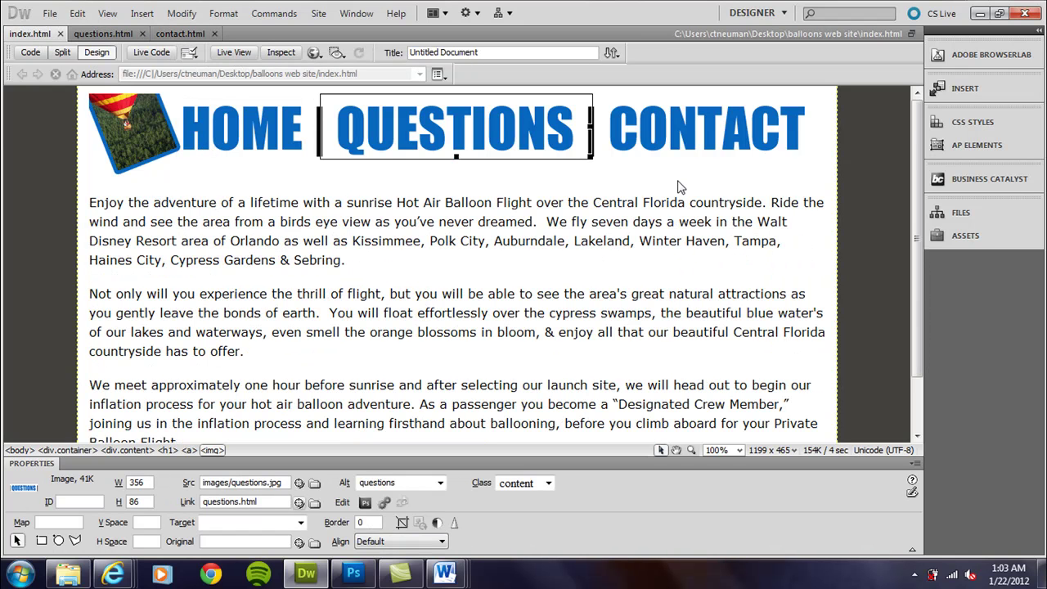
click(542, 262)
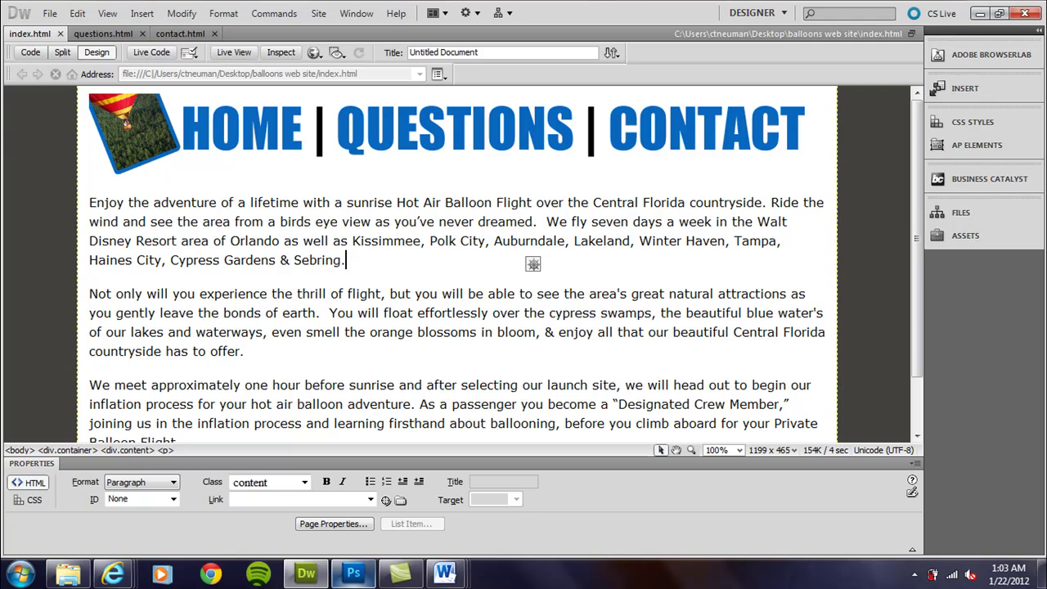
Step: Switch to Photoshop and open the balloon4 photo from the photos folder in the desktop's web design 1 files folder
click(353, 573)
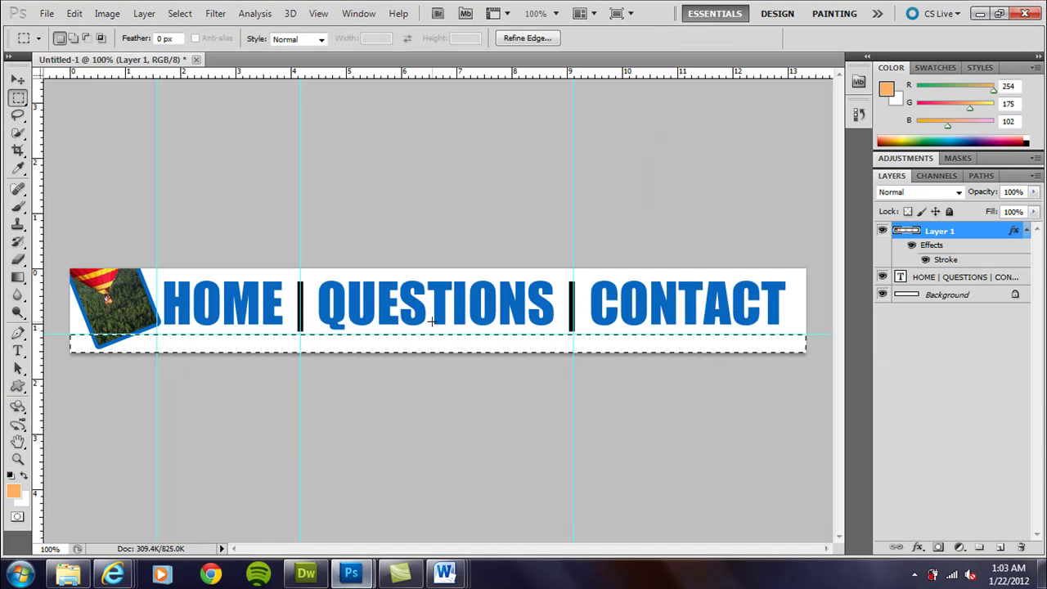
key(ctrl+o)
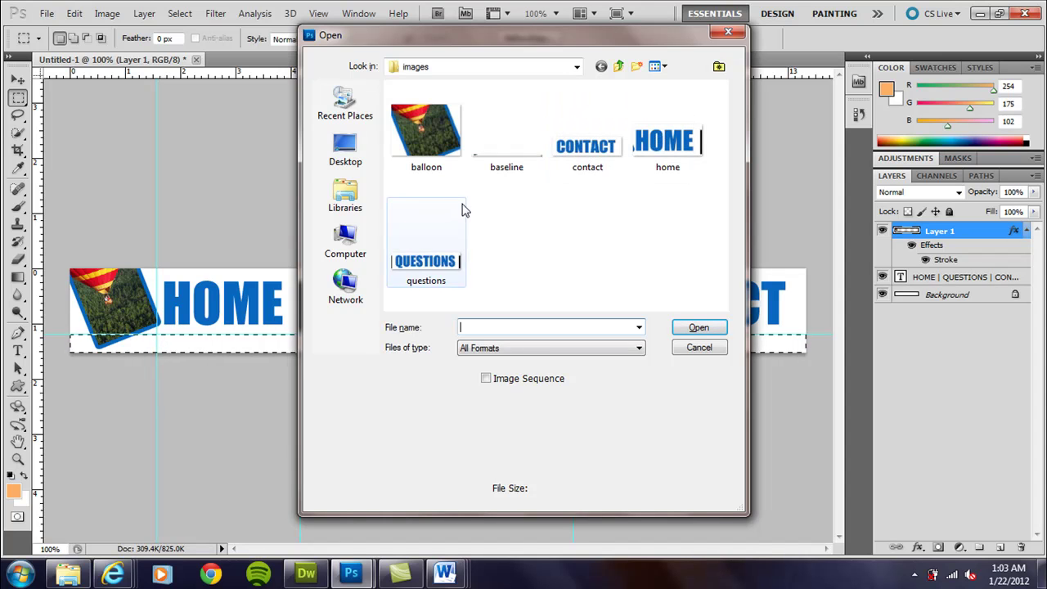
click(345, 151)
click(444, 175)
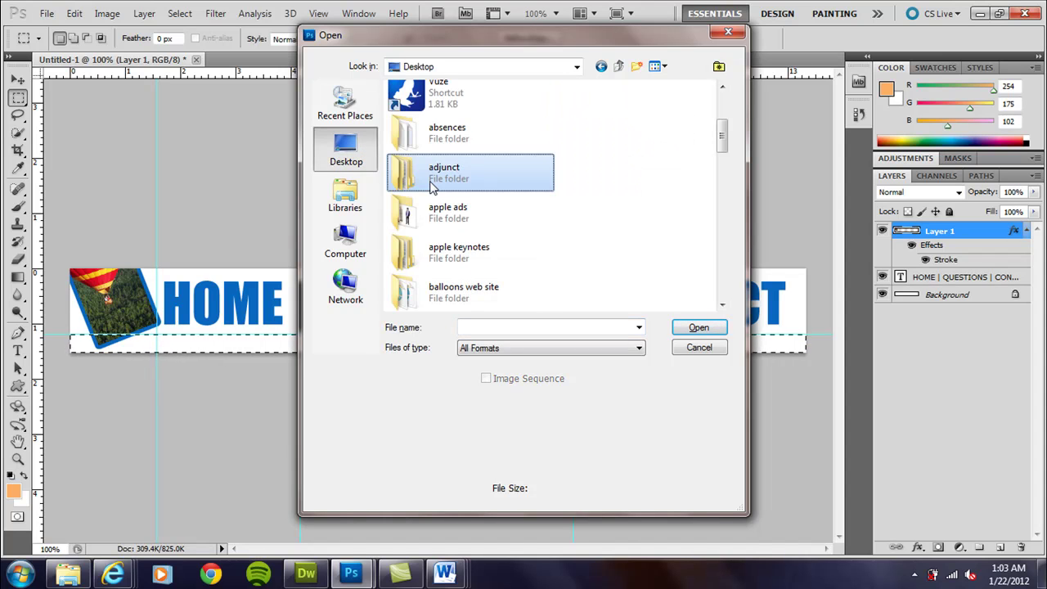
key(w)
double_click(464, 139)
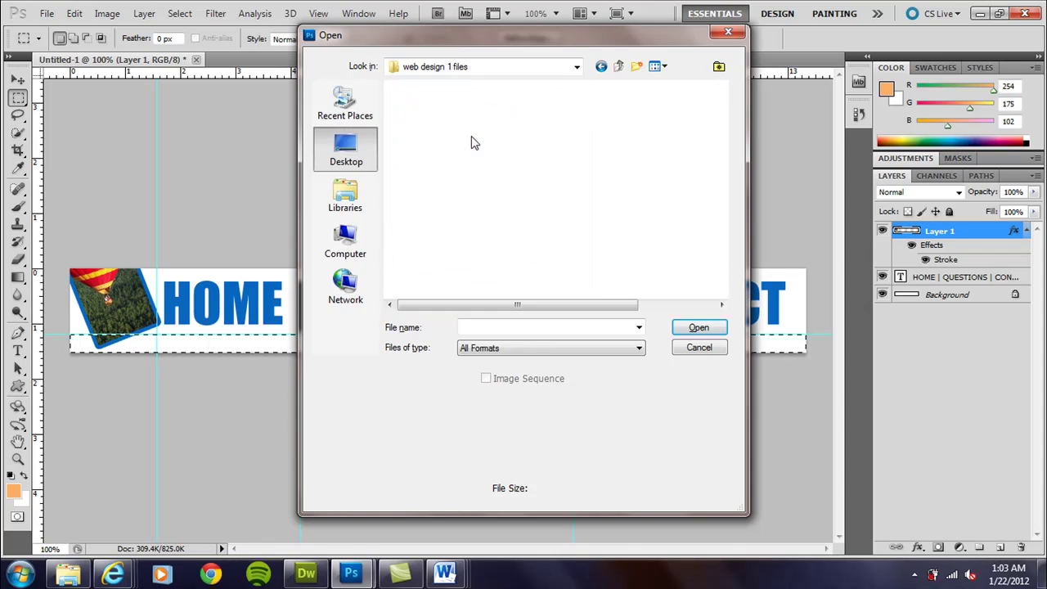
double_click(445, 107)
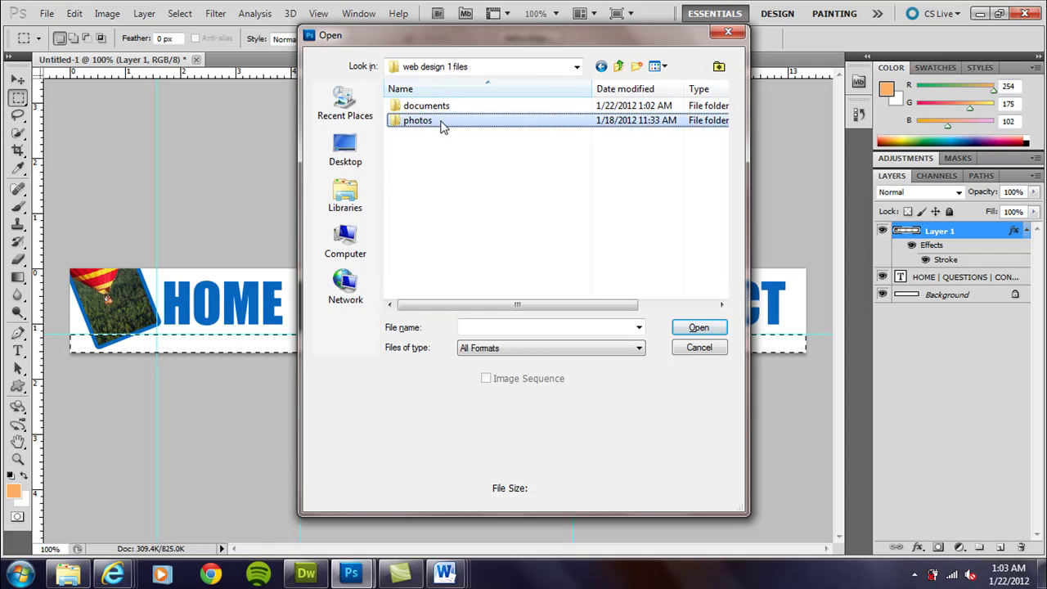
double_click(440, 120)
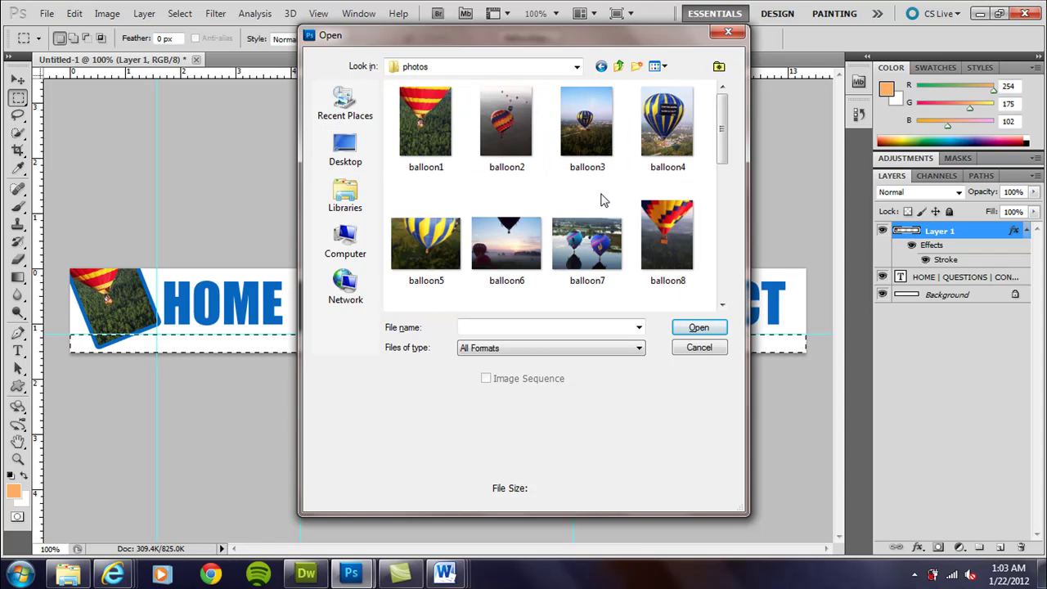
click(664, 135)
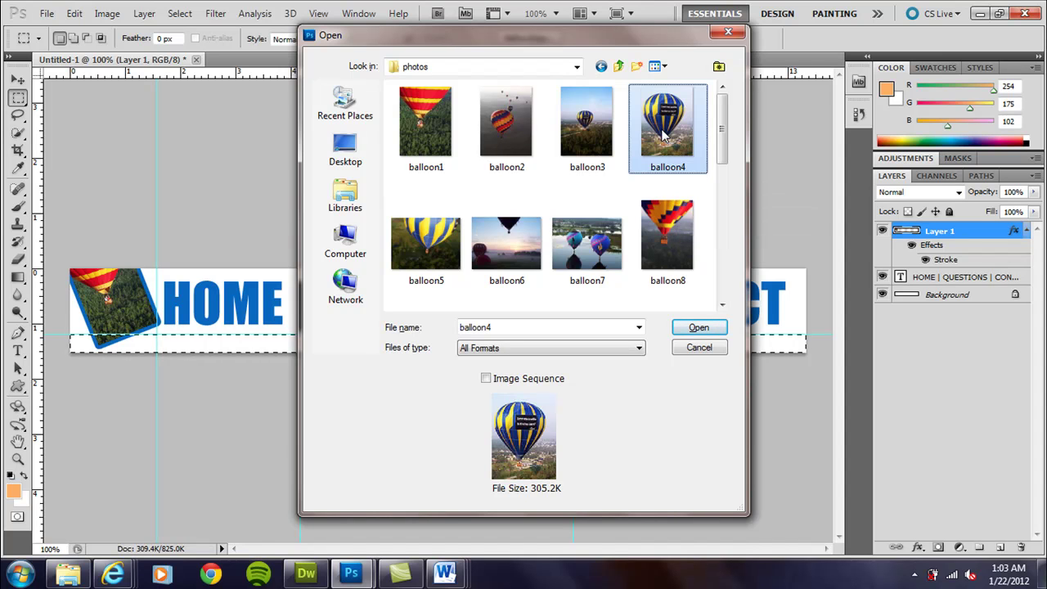
click(686, 325)
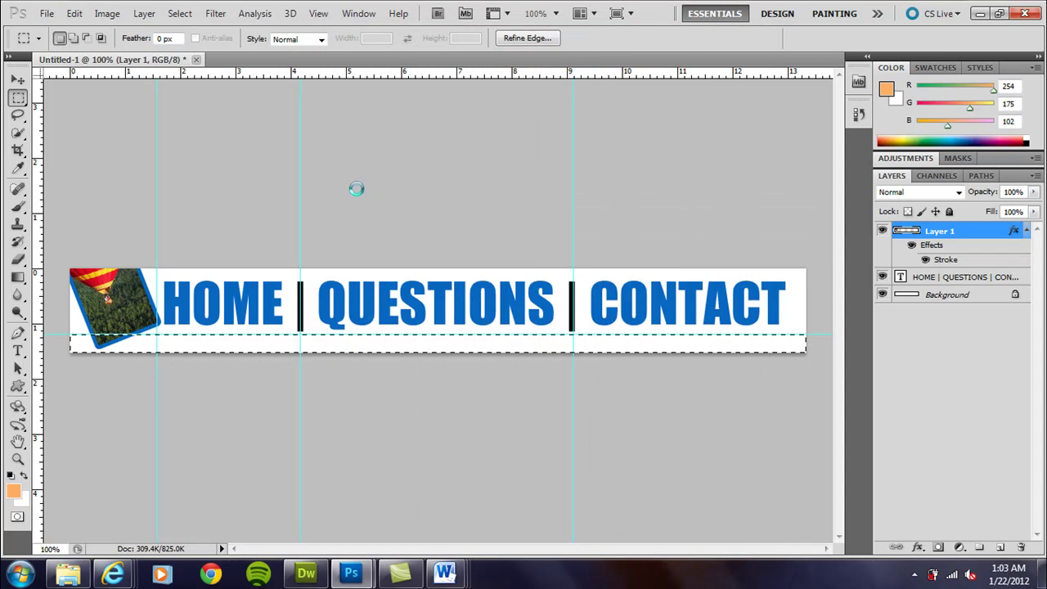
Step: Check the pixel dimensions and resolution of the balloon4 photo without resizing it
click(105, 14)
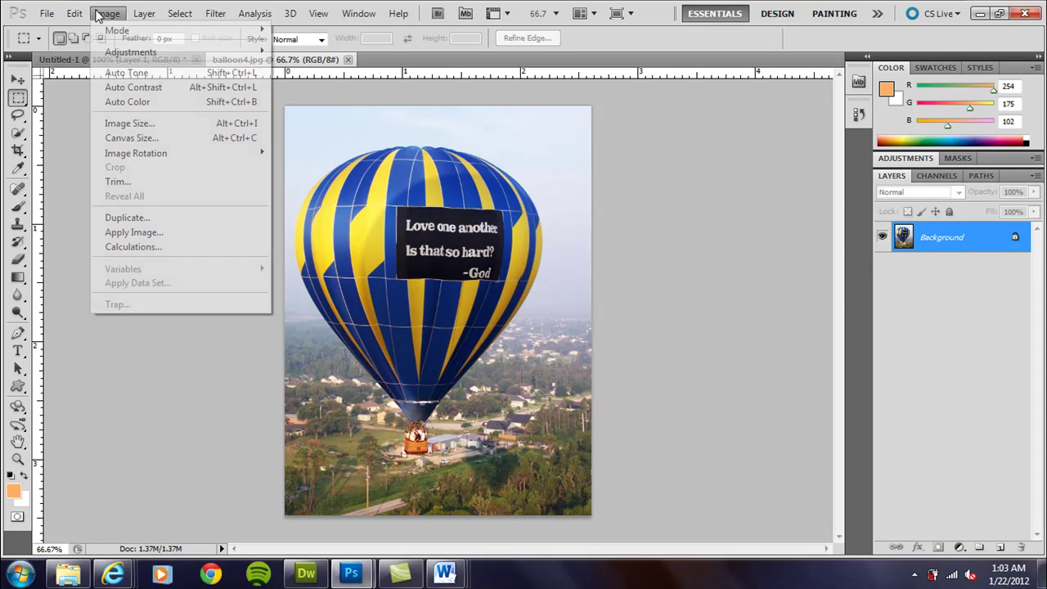
click(138, 120)
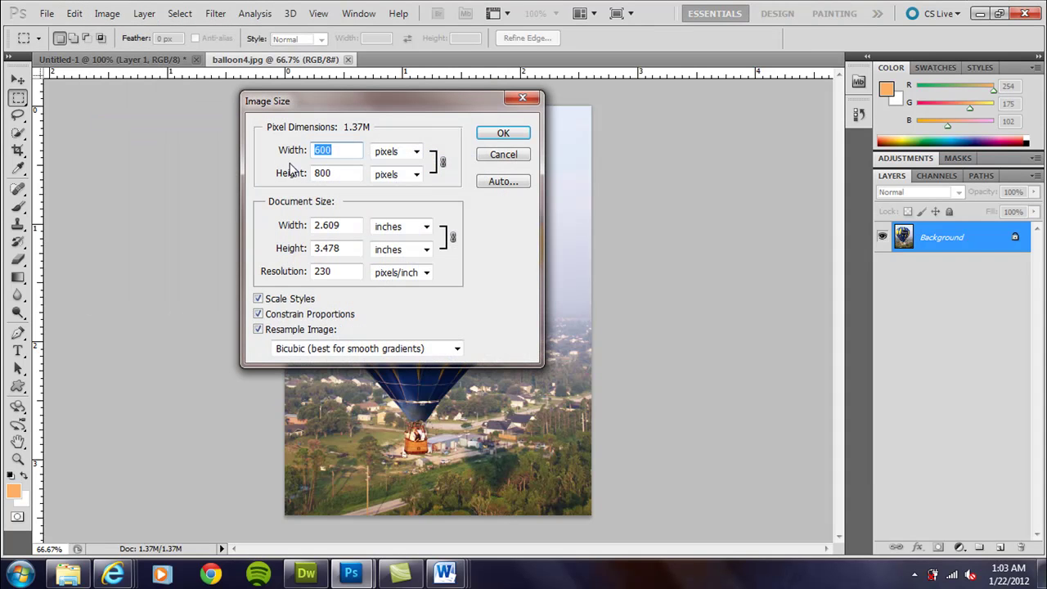
click(497, 154)
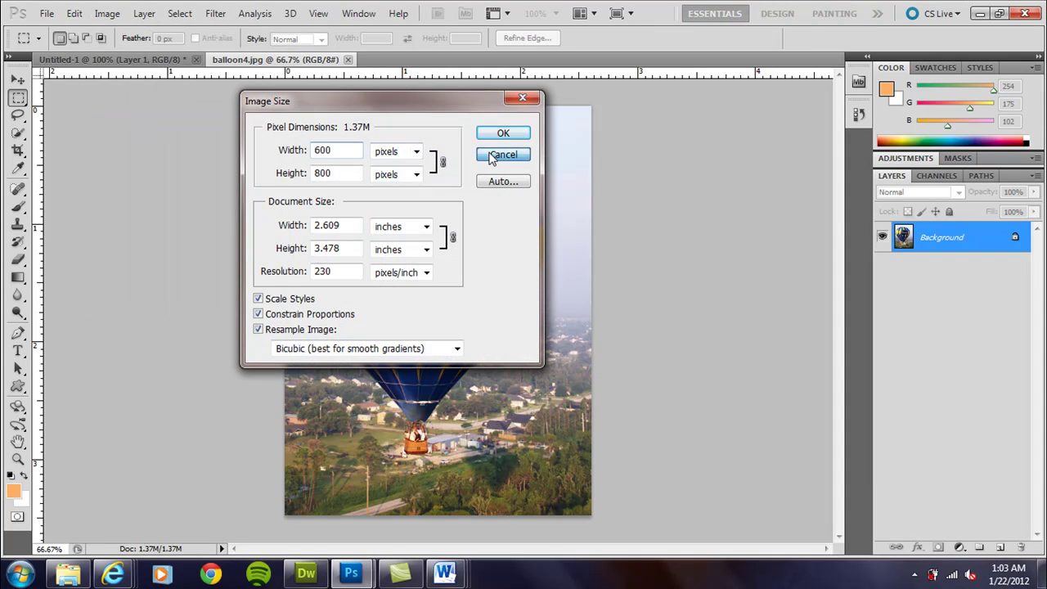
Step: Set up the Crop tool for a 200 px by 200 px result at a resolution of 72 pixels/inch
click(18, 151)
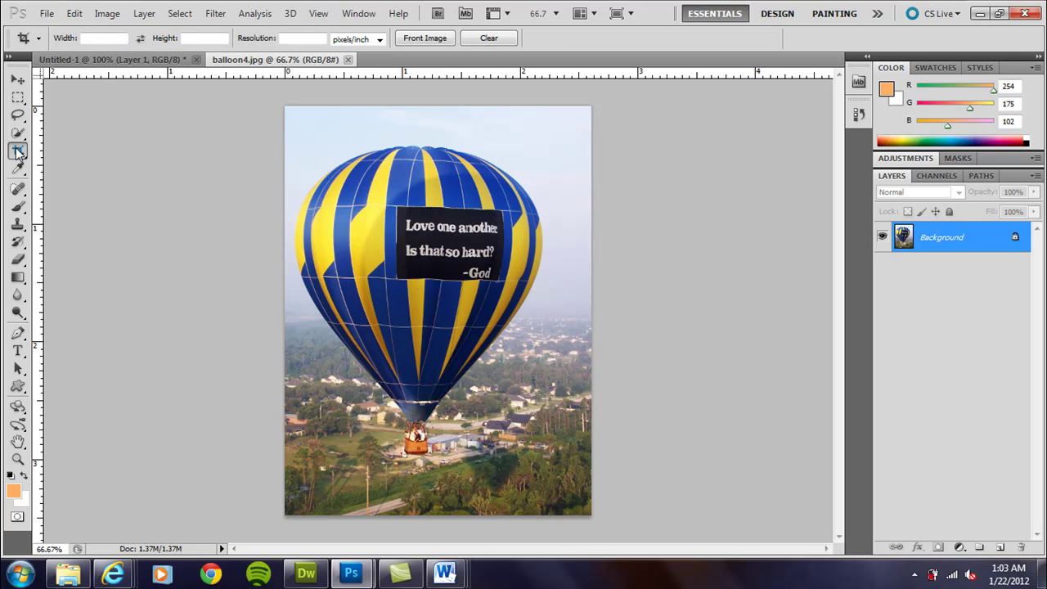
click(113, 38)
text(200)
key(Tab)
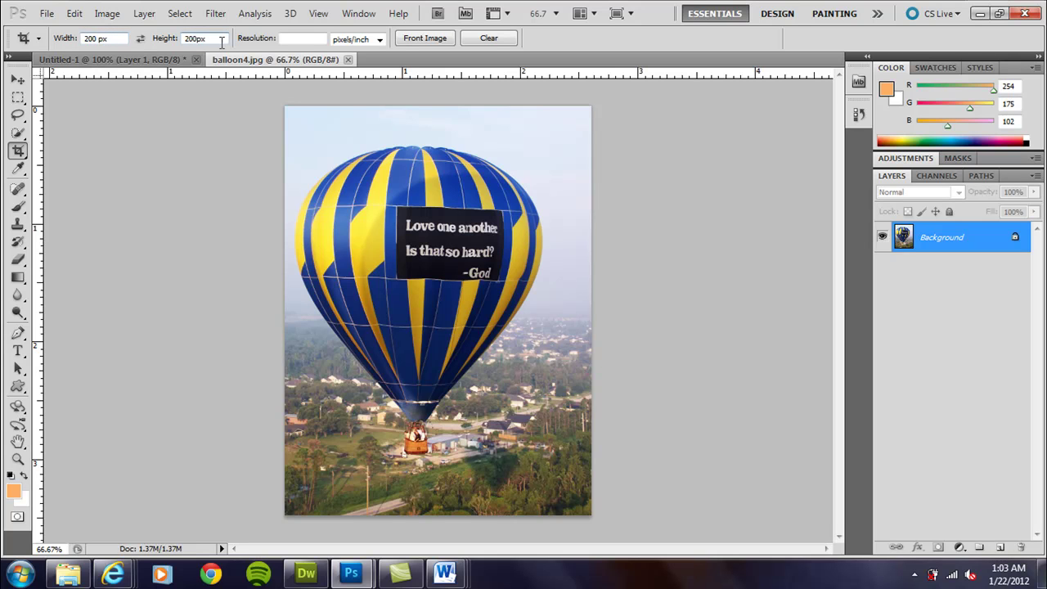
text(72)
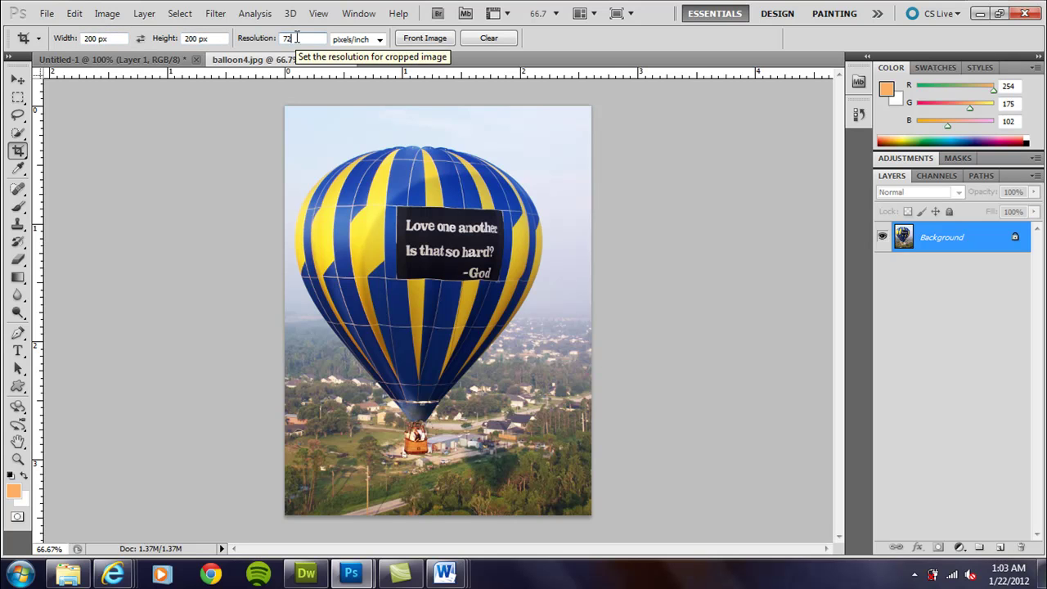
Step: Crop the photo to a full-width square framing the balloon and its basket, and view the result at 100%
drag(304, 132, 614, 421)
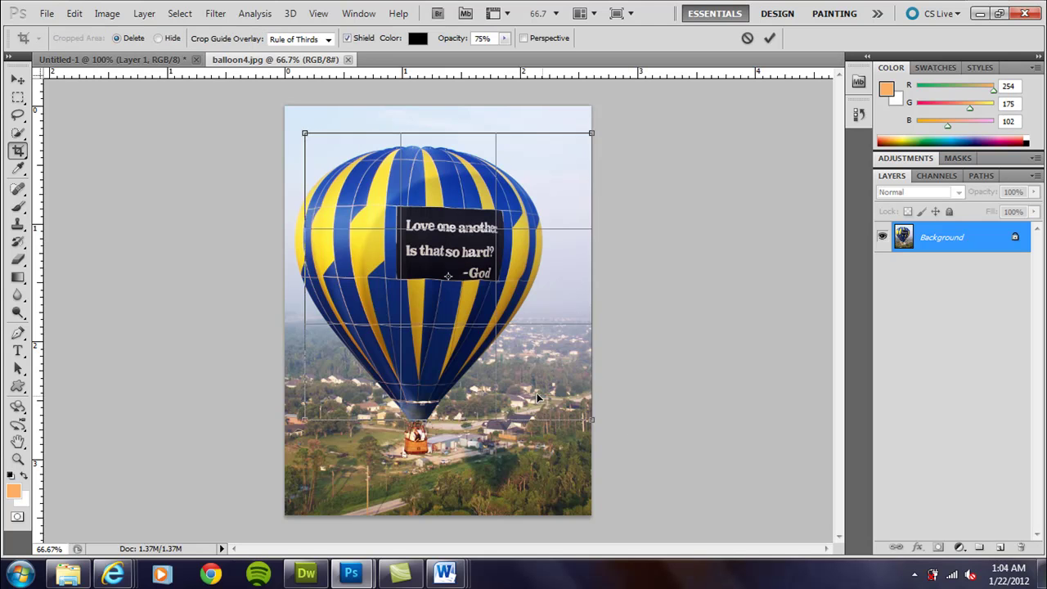
drag(528, 404, 518, 443)
drag(577, 168, 590, 151)
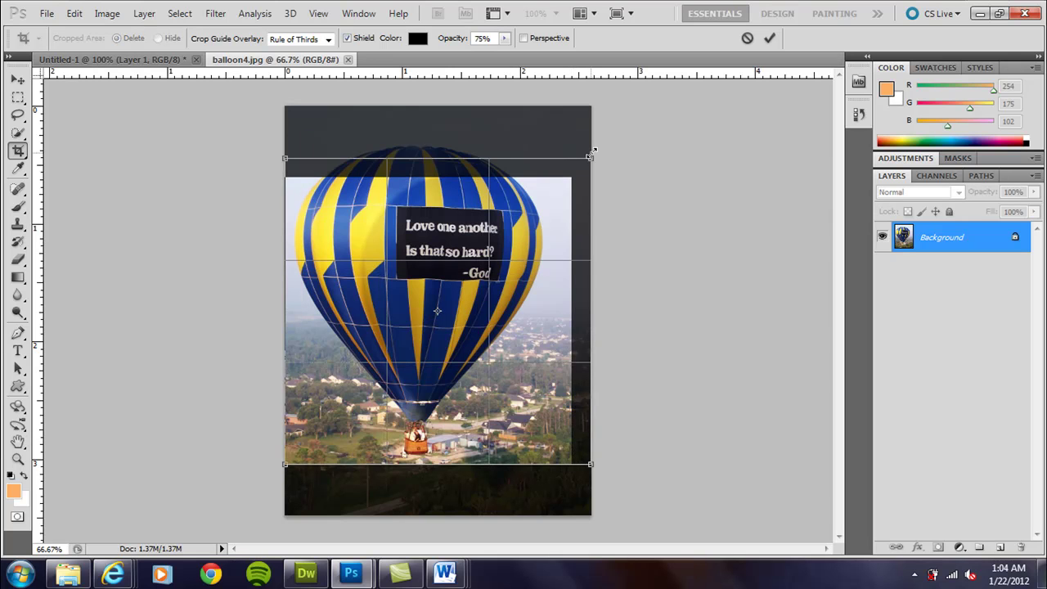
drag(542, 217, 542, 207)
key(Return)
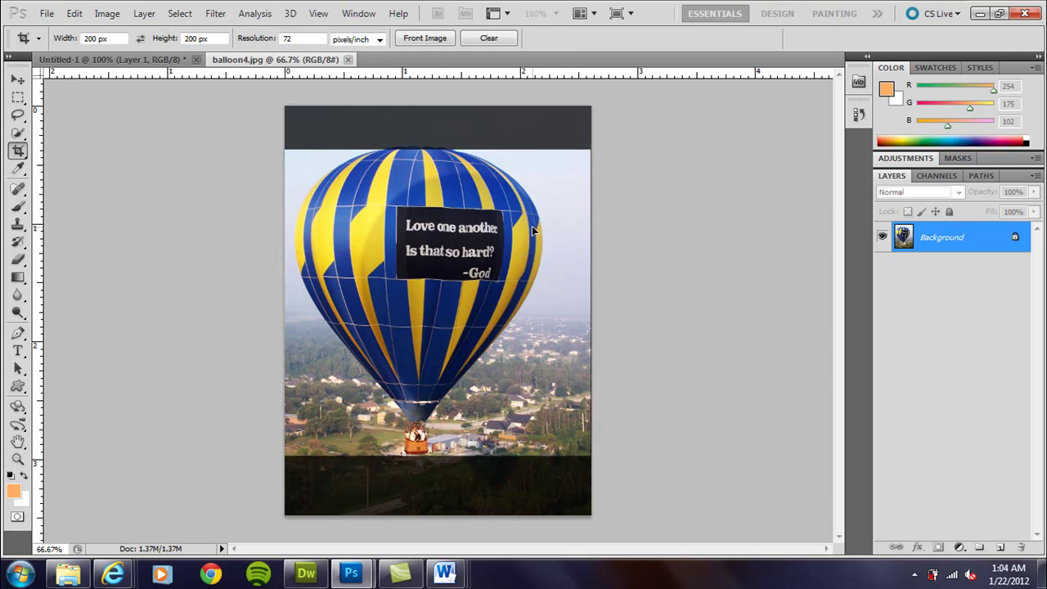
key(ctrl+1)
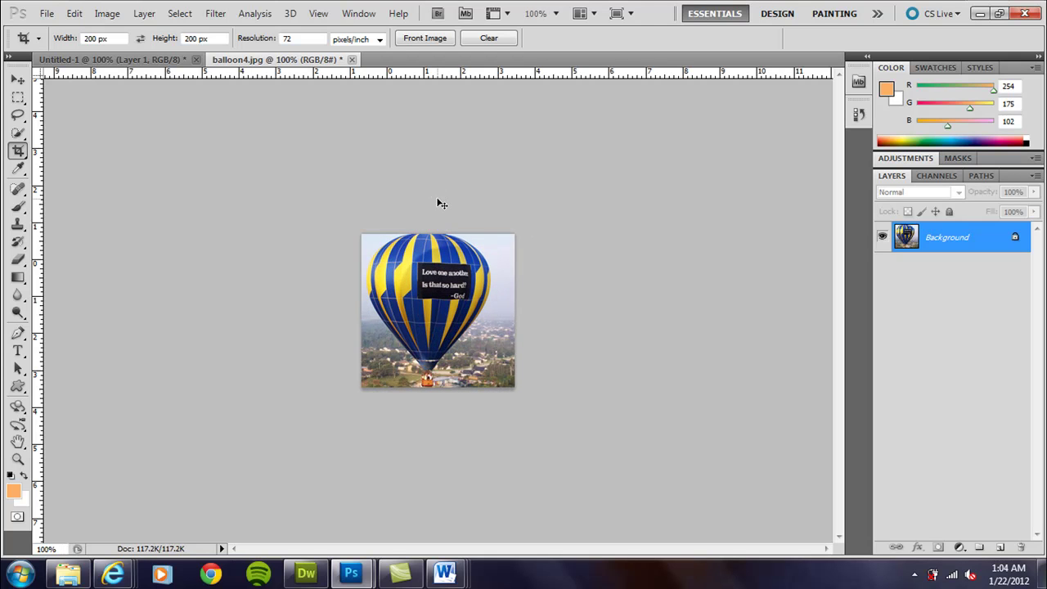
Step: Save the cropped photo as balloon4.jpg in the images folder of the balloons web site folder, with JPEG quality 12
click(47, 14)
click(112, 247)
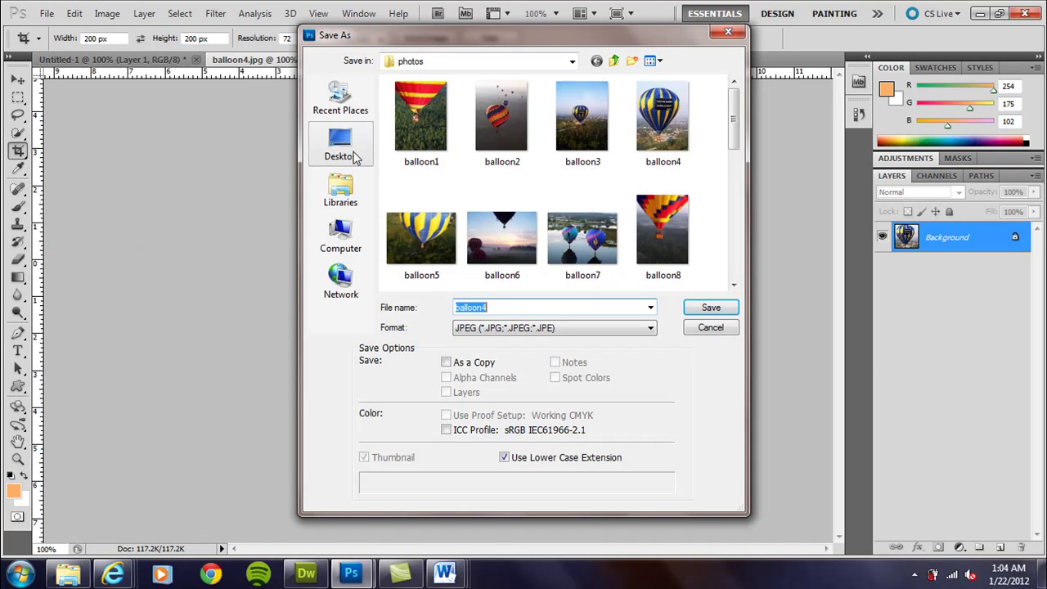
click(354, 158)
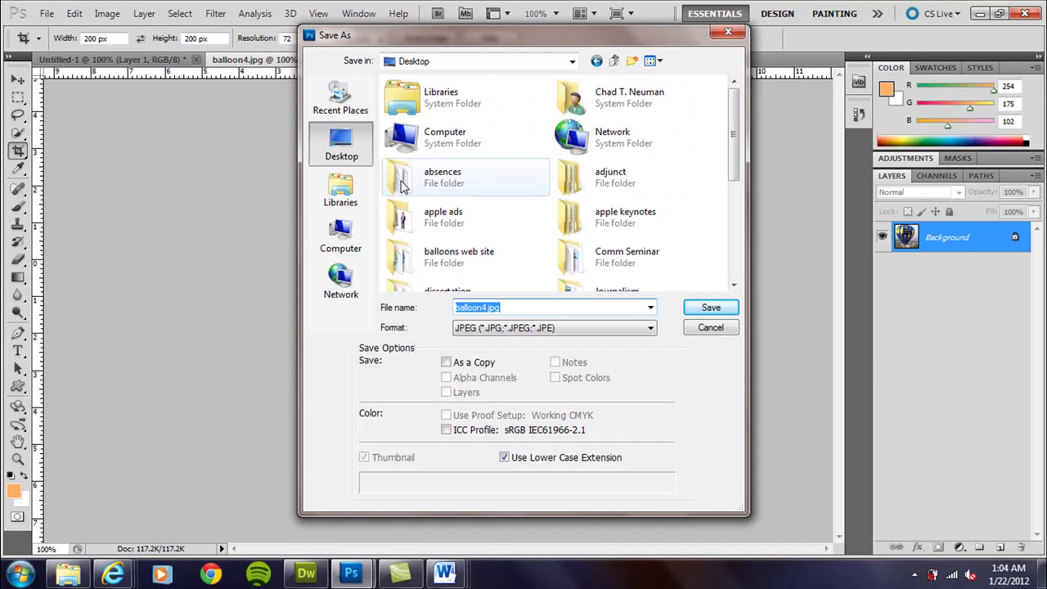
double_click(433, 268)
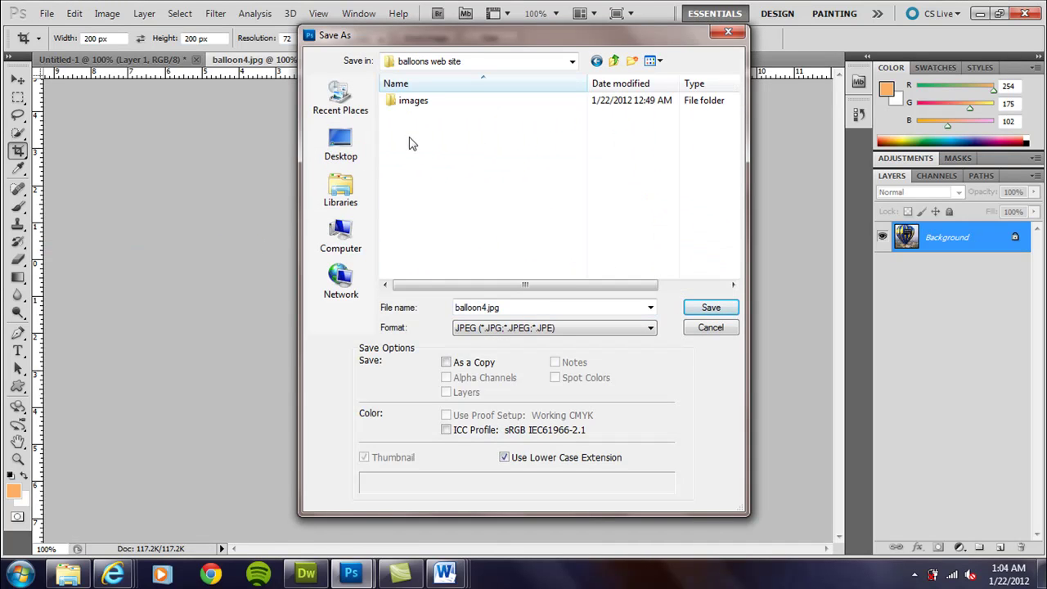
double_click(416, 105)
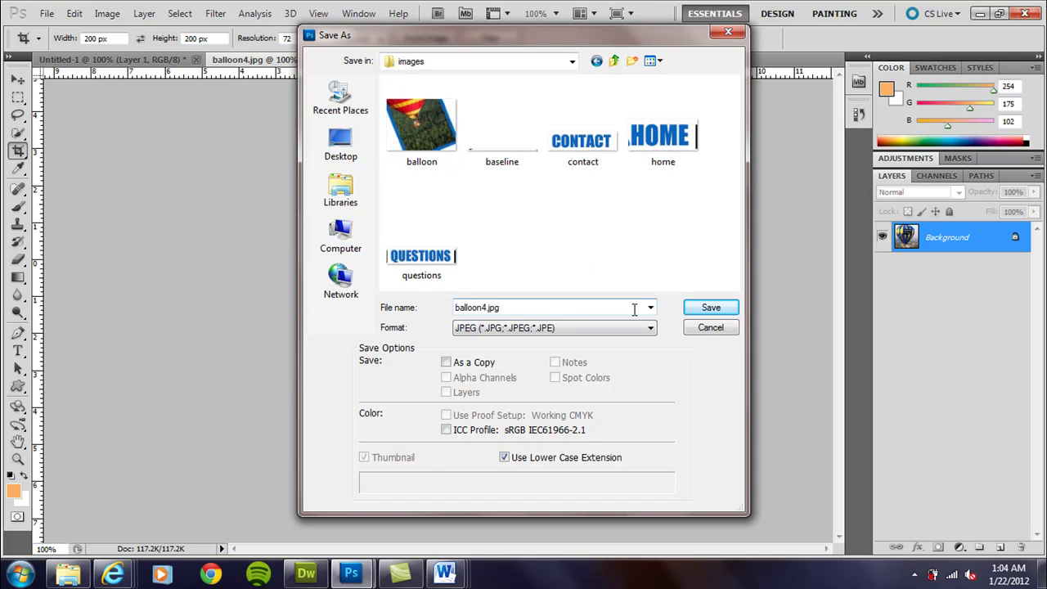
click(705, 308)
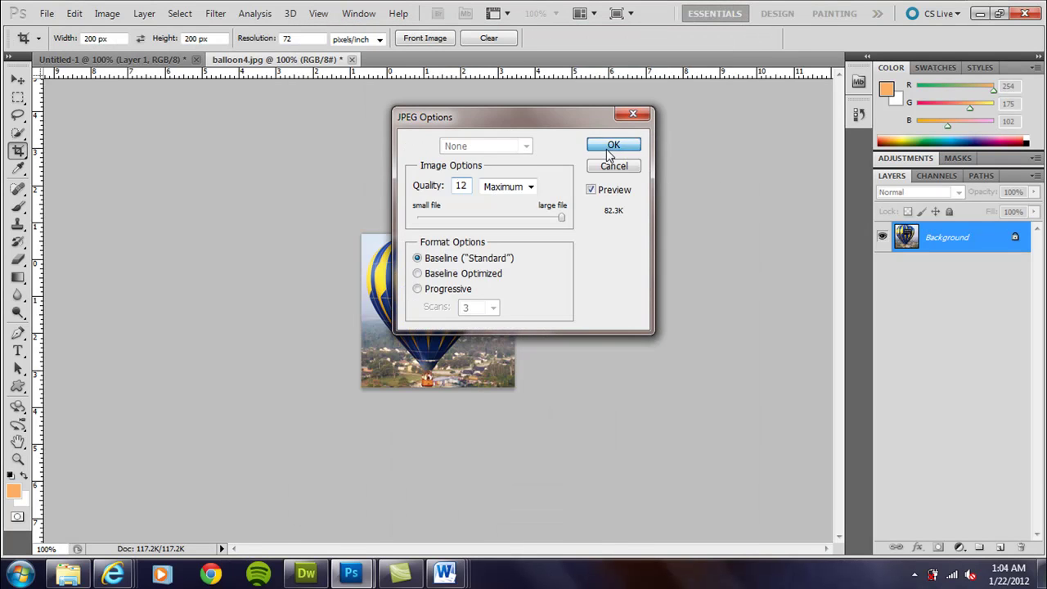
click(613, 145)
Step: Switch to Dreamweaver and insert balloon4.jpg at the end of the first paragraph of index.html with the alternate text balloon
click(306, 573)
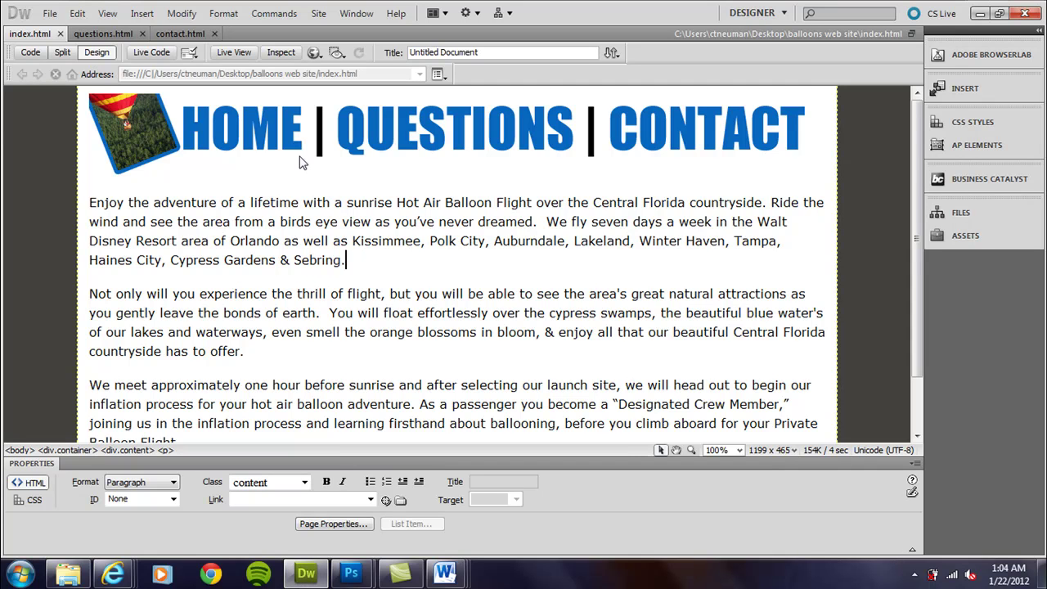
click(356, 259)
click(141, 13)
click(164, 47)
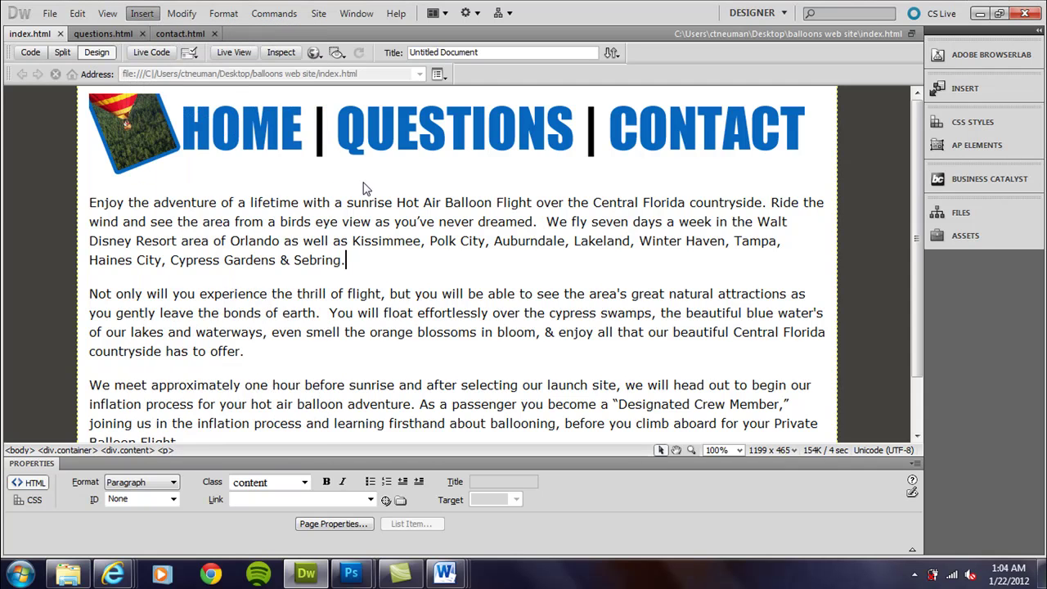
double_click(286, 309)
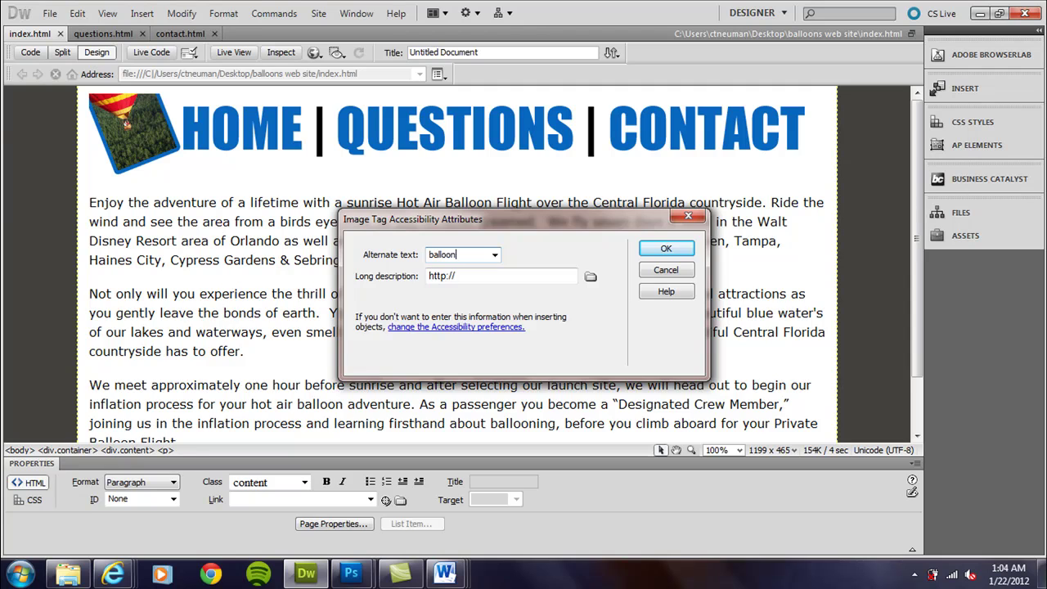
key(Return)
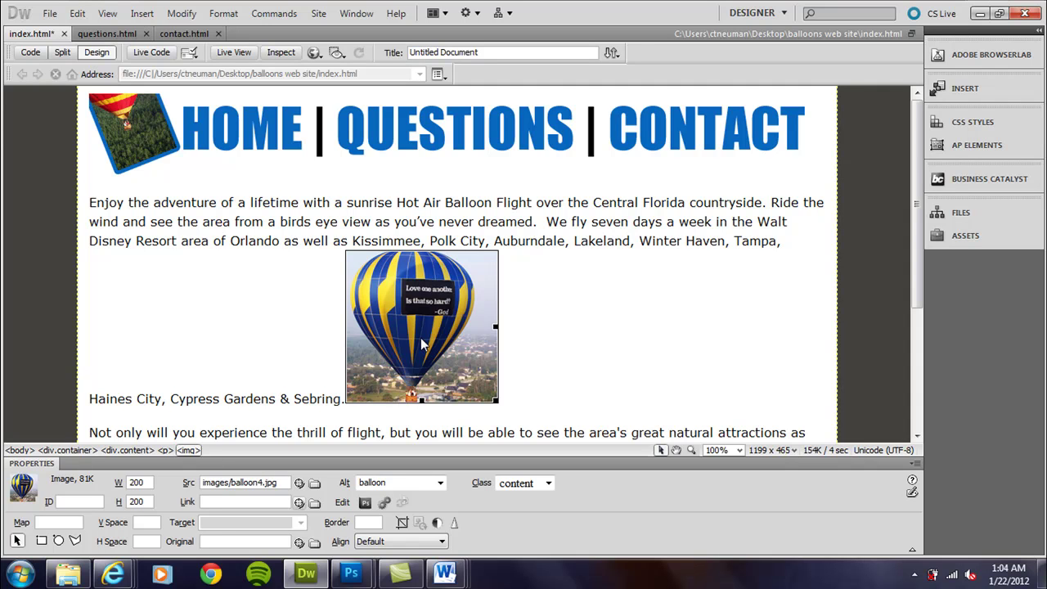
Step: Move the balloon image in front of "Disney Resort" in the first paragraph and set its alignment to Left
drag(422, 343, 90, 242)
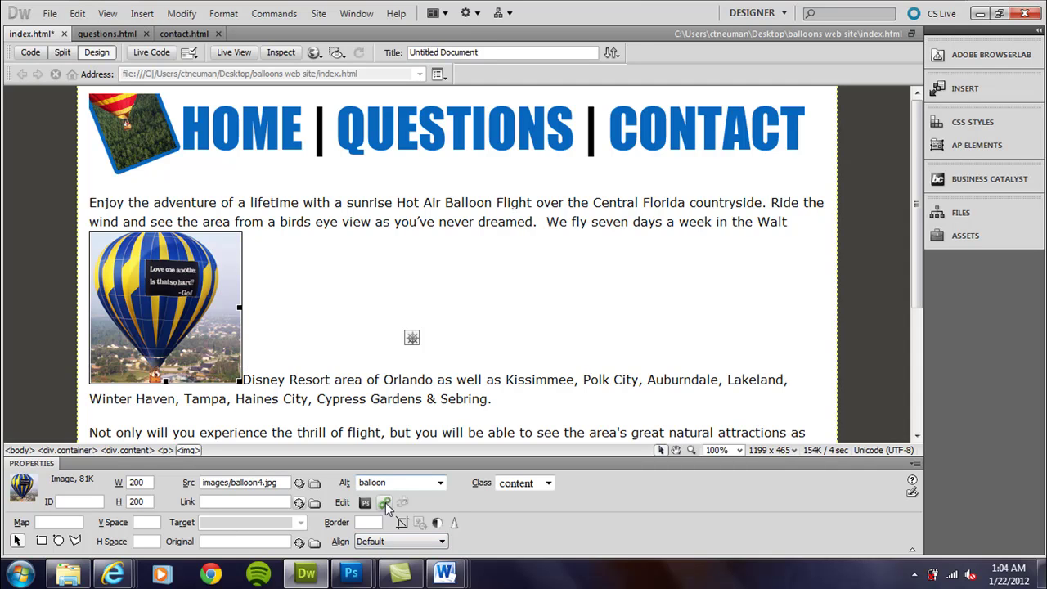
click(386, 541)
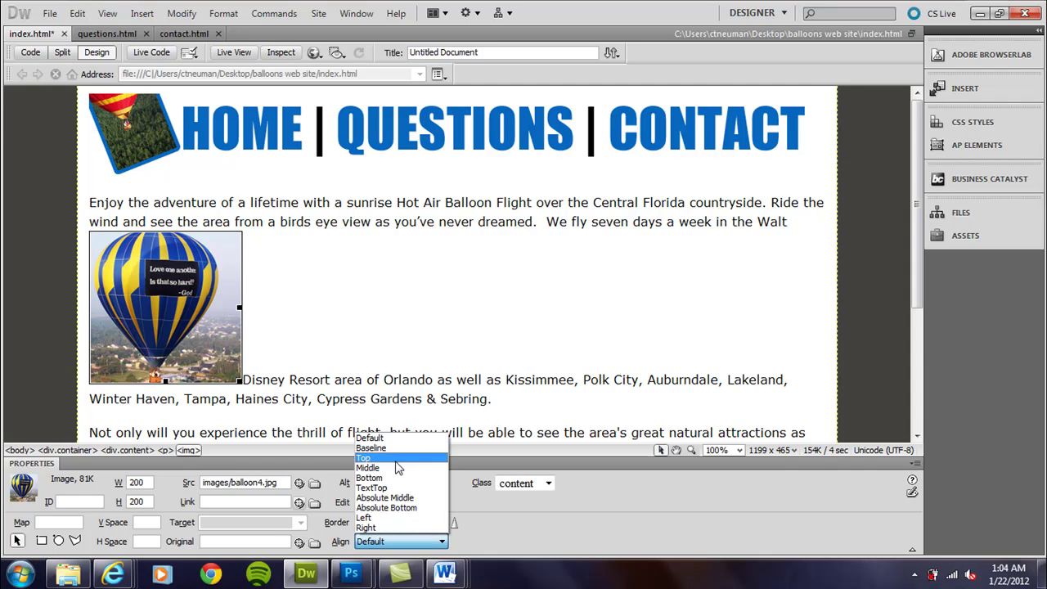
click(389, 519)
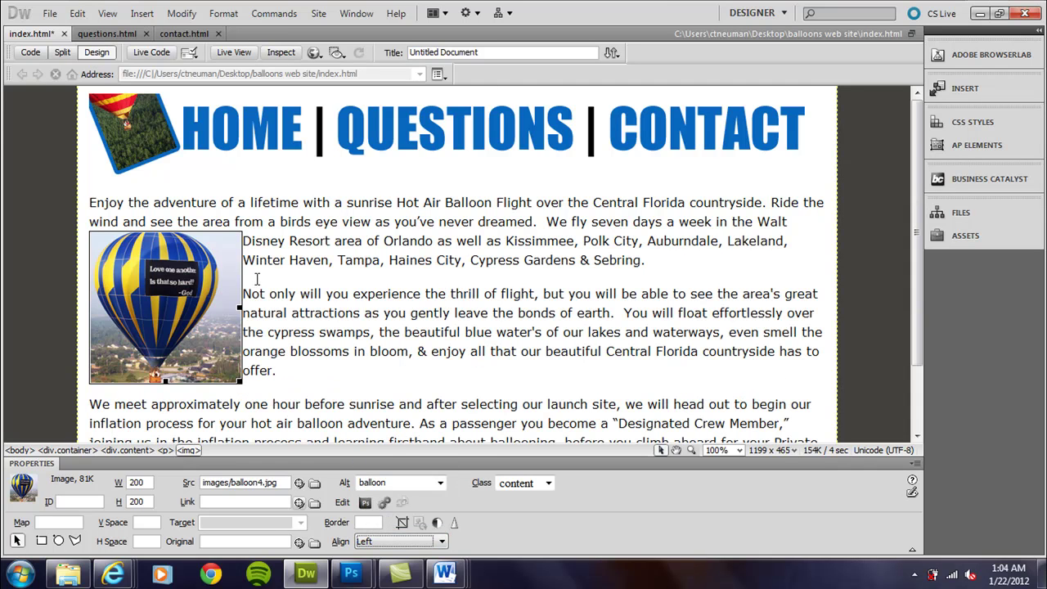
Step: Try the left-aligned balloon image at the start of the third paragraph, then move it back before "Disney Resort"
drag(192, 260, 93, 203)
drag(168, 225, 97, 409)
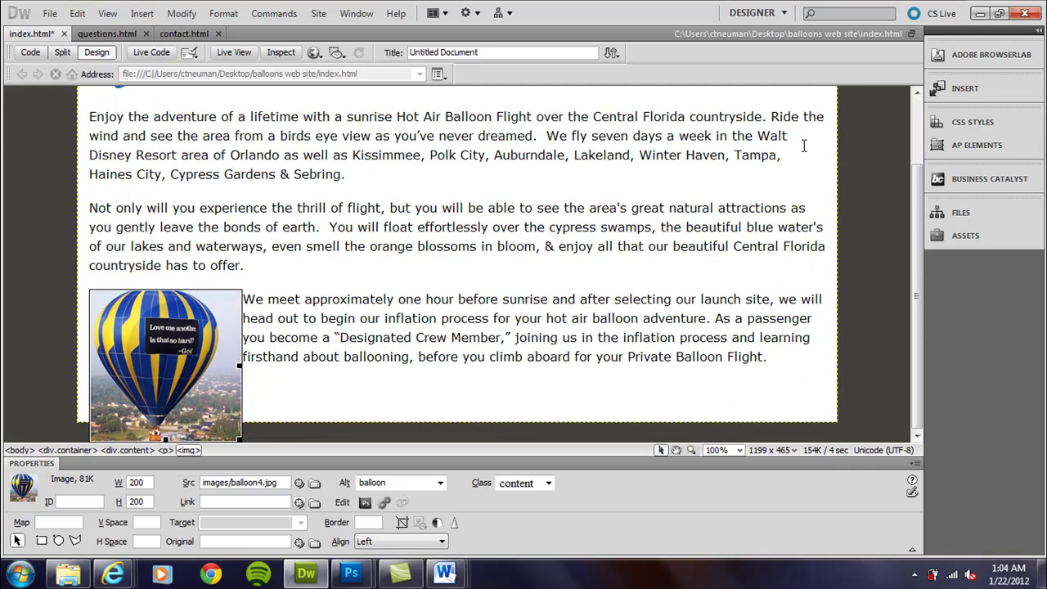
drag(160, 219, 90, 161)
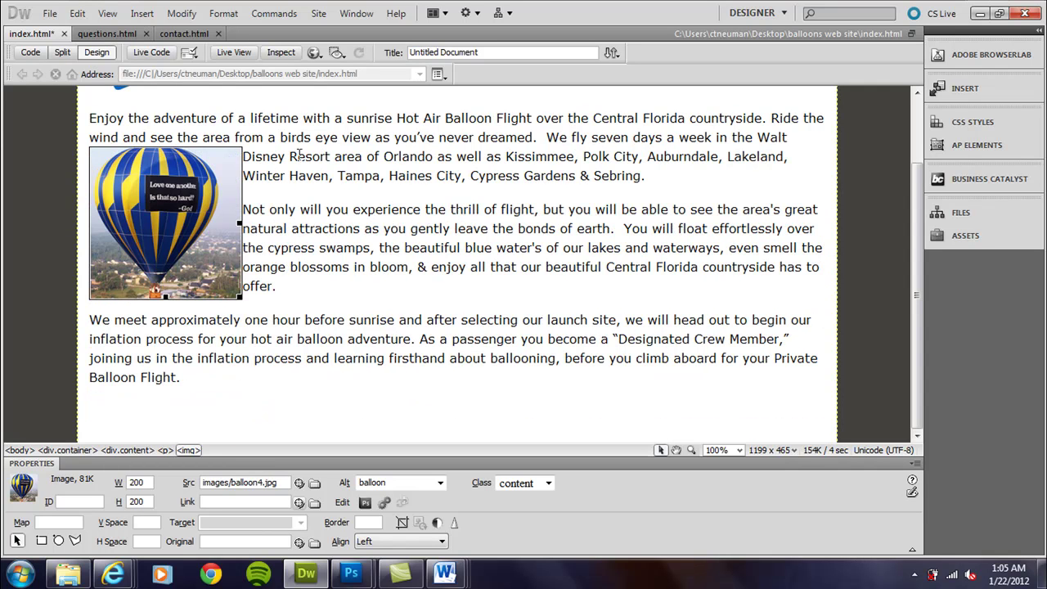
Step: Set the balloon image's alignment to Right and move it to the very start of the first paragraph
click(433, 540)
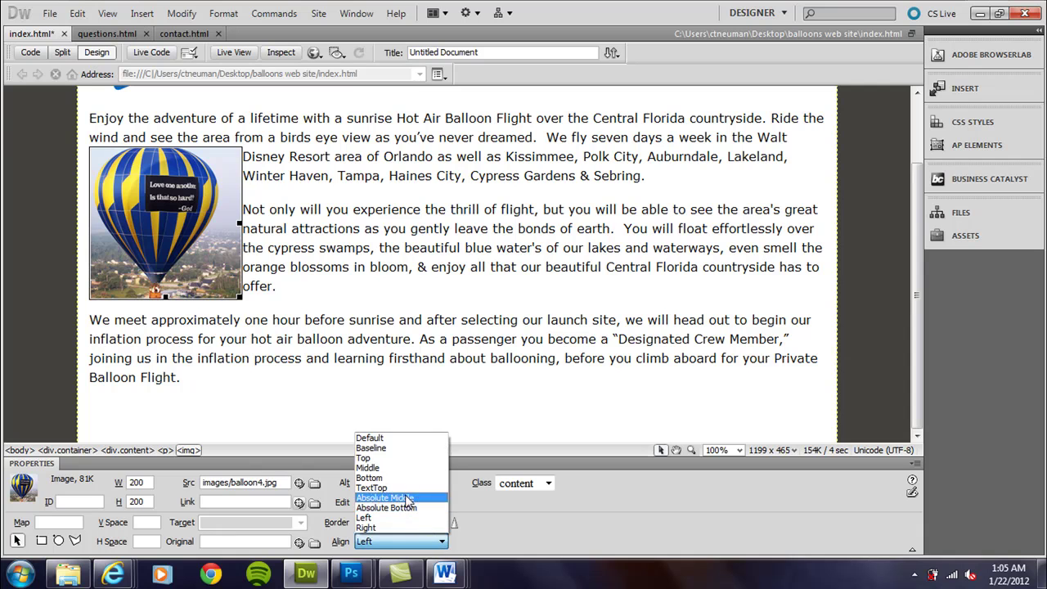
click(401, 528)
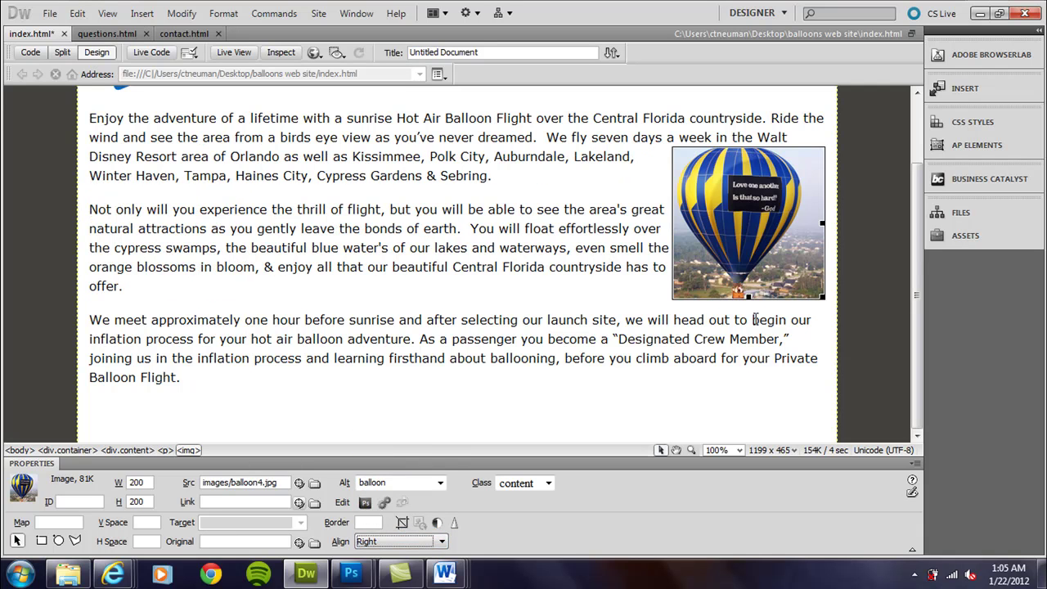
drag(740, 185, 751, 118)
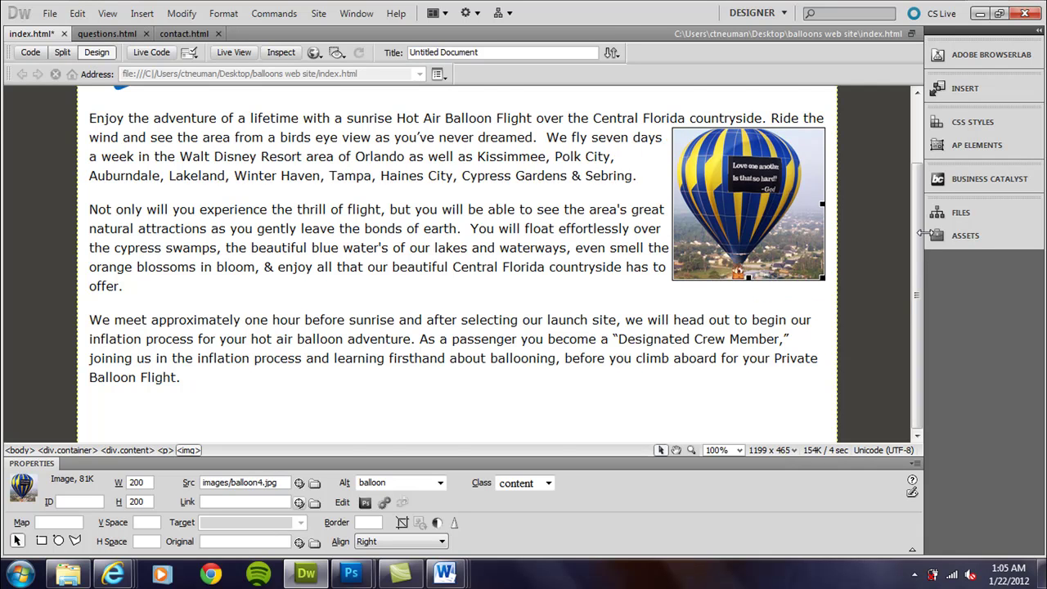
scroll(920, 233, up, 2)
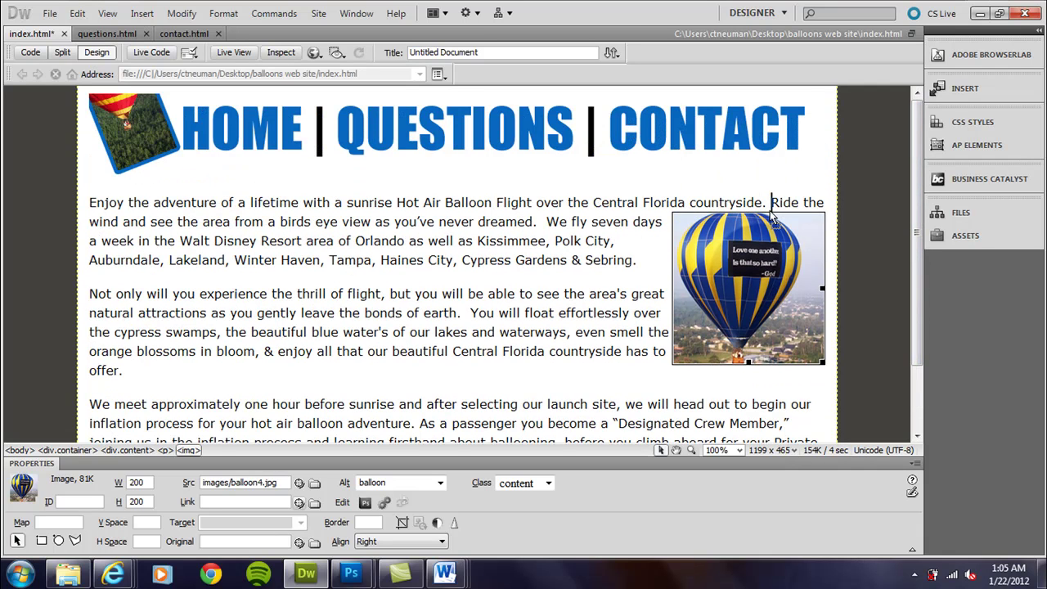
drag(769, 242, 90, 203)
Step: Set both the vertical and horizontal space of the balloon image to 10
click(557, 281)
click(700, 250)
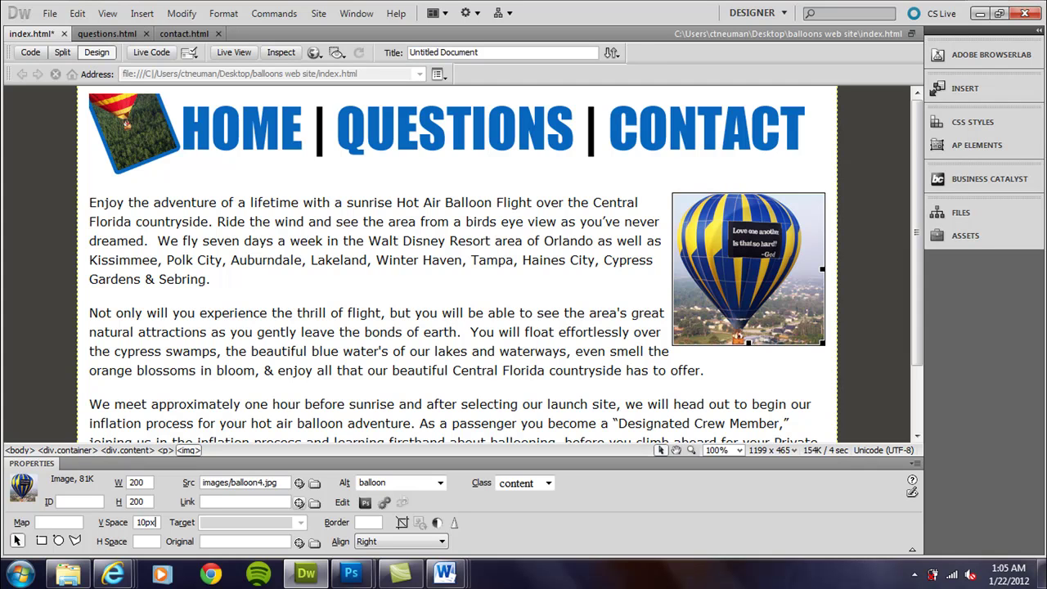
key(Return)
click(574, 320)
key(BackSpace)
key(BackSpace)
key(Tab)
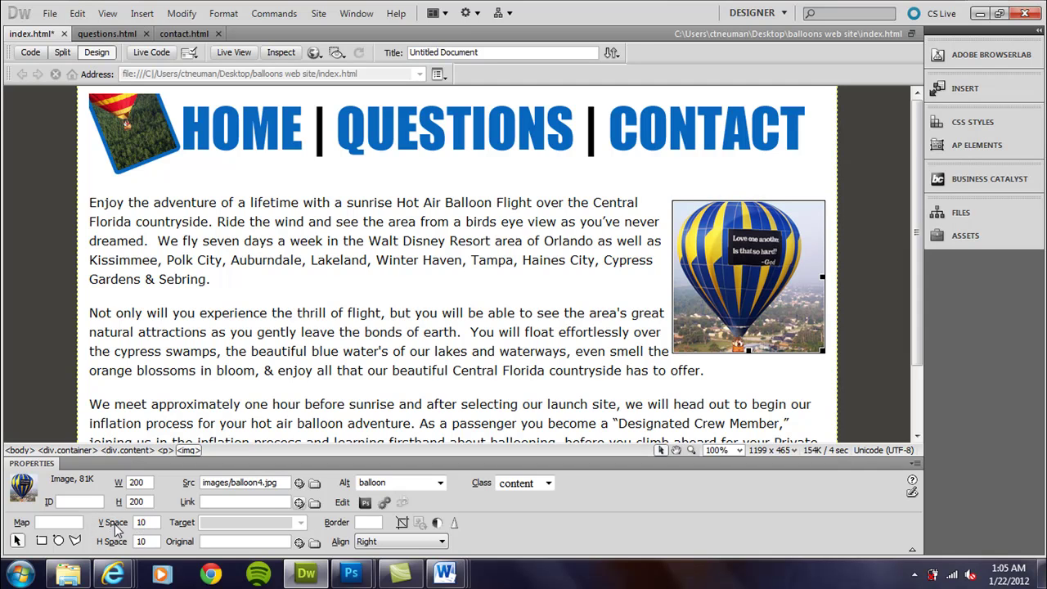
key(Return)
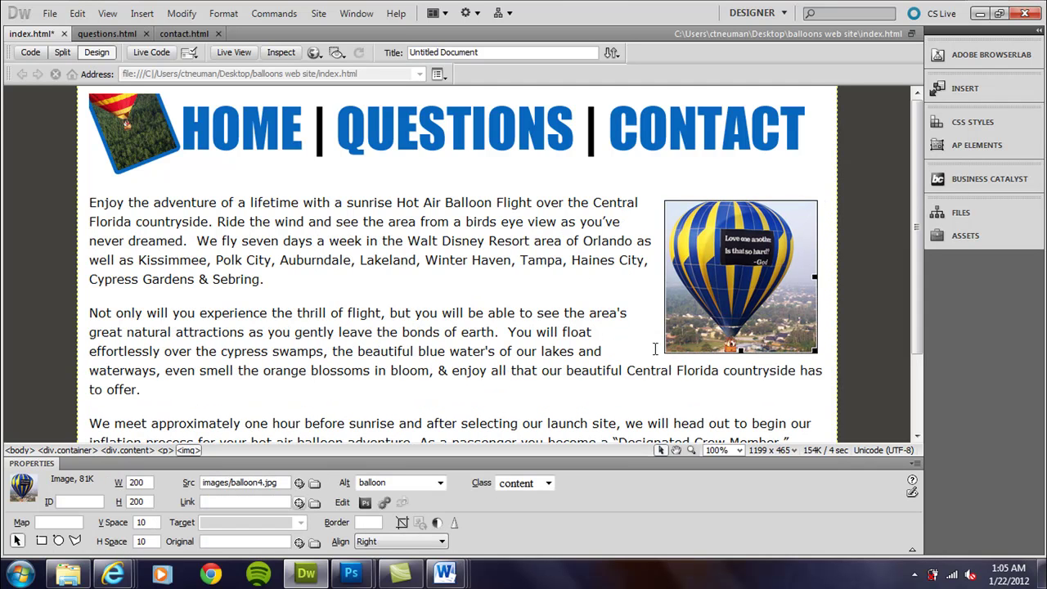
Step: Save index.html and preview the page in Firefox
click(470, 304)
click(50, 13)
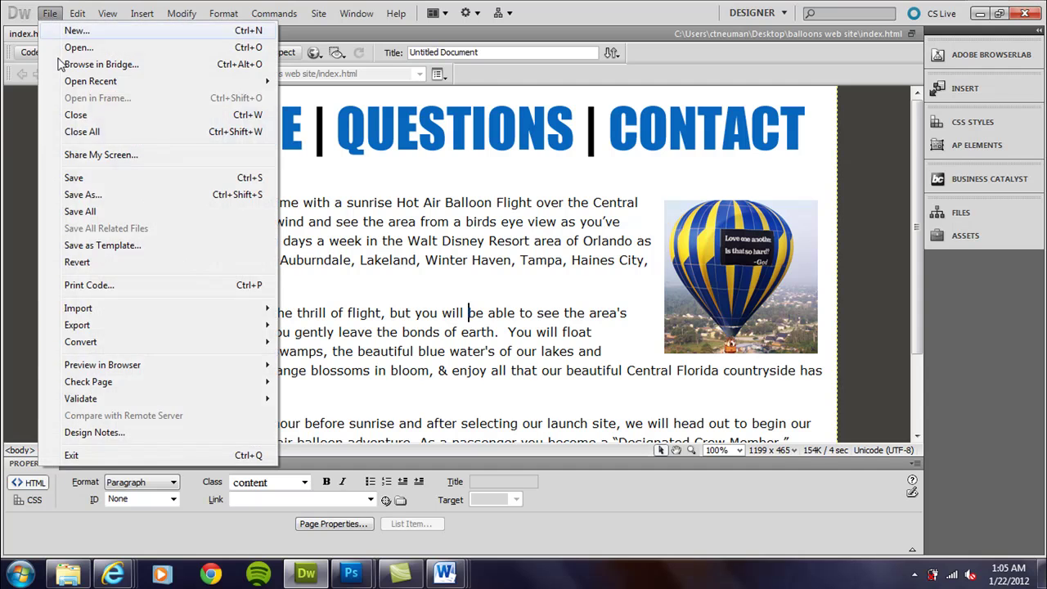
click(81, 180)
click(50, 13)
mouse_move(136, 342)
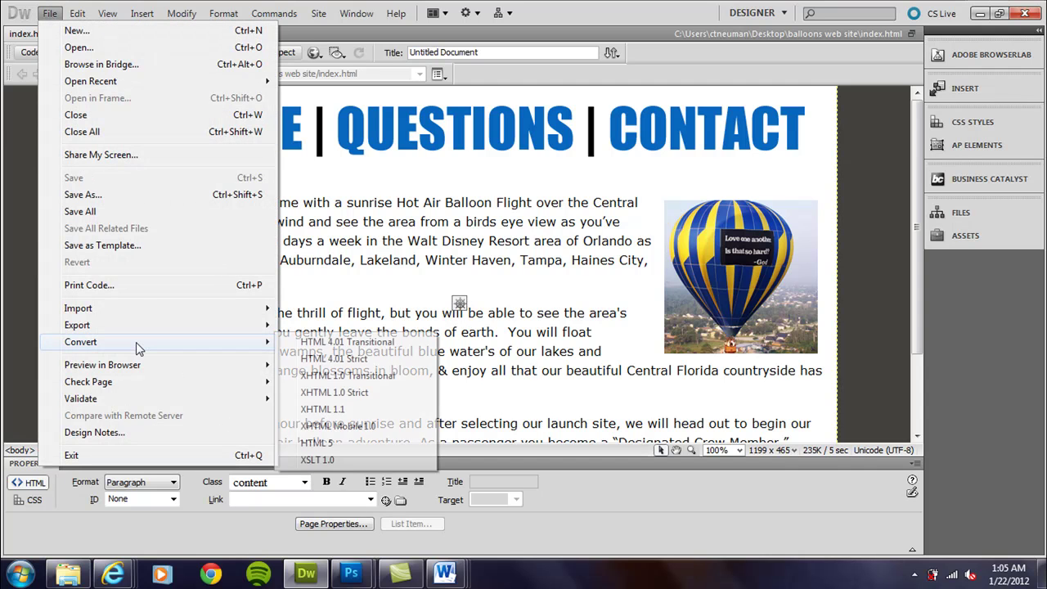
mouse_move(145, 368)
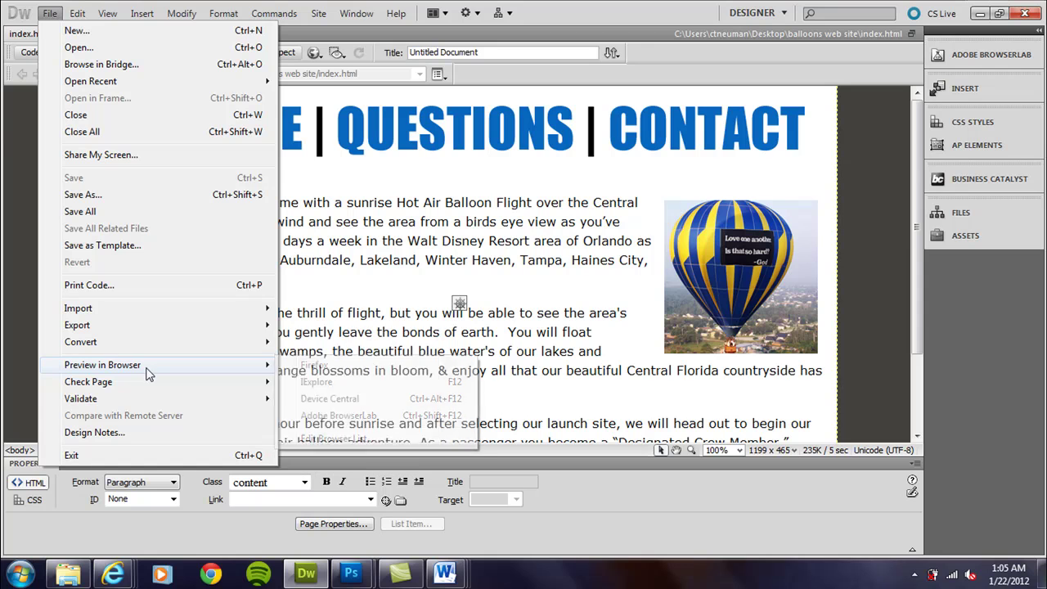
click(346, 367)
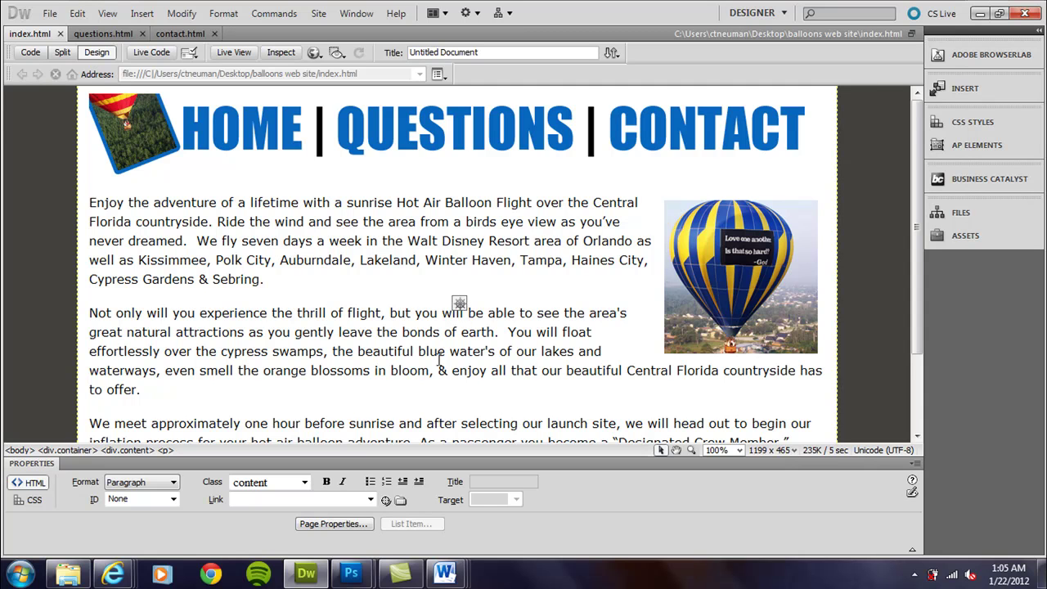
Step: Test the banner links in the Firefox preview by moving between the Home, Questions and Contact pages
click(559, 338)
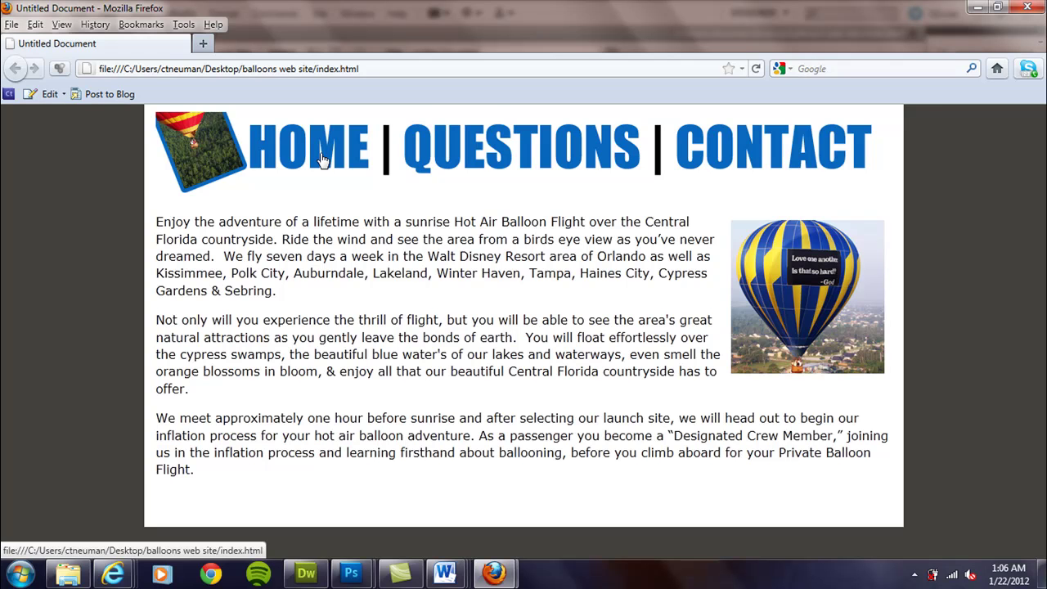
click(263, 152)
click(472, 161)
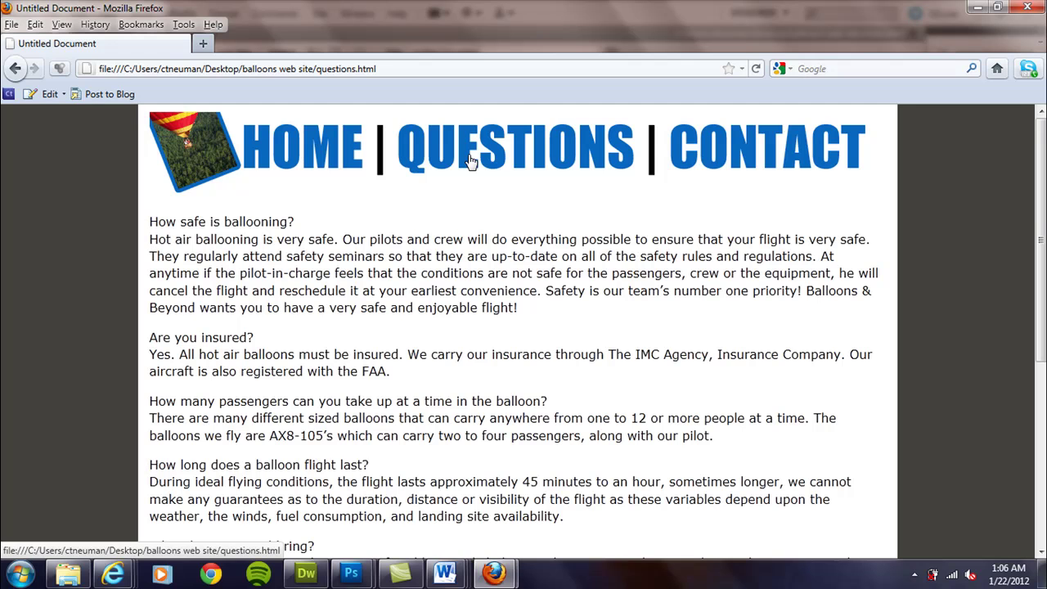
click(728, 170)
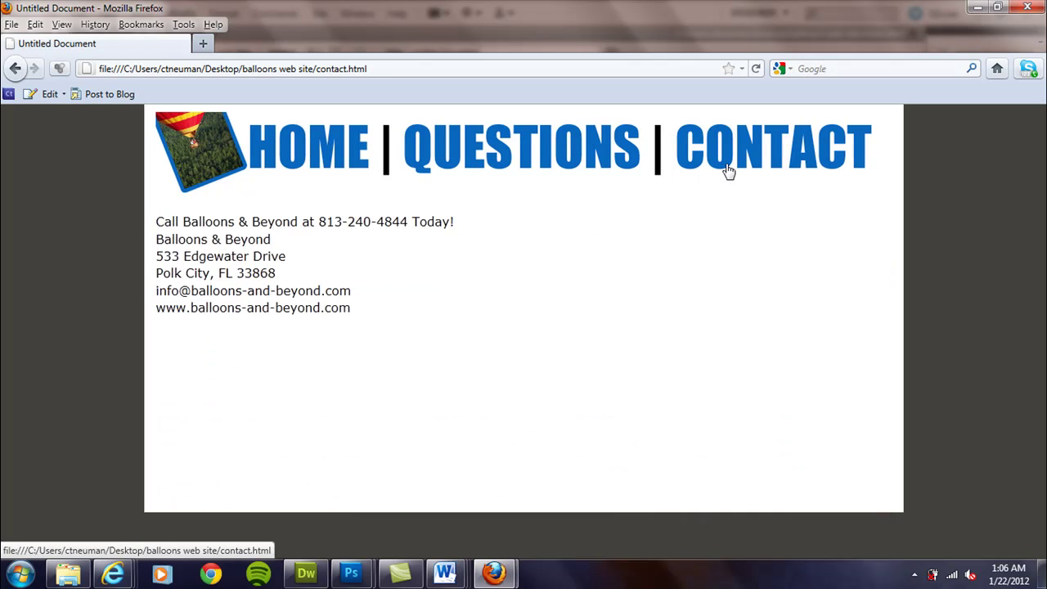
click(568, 155)
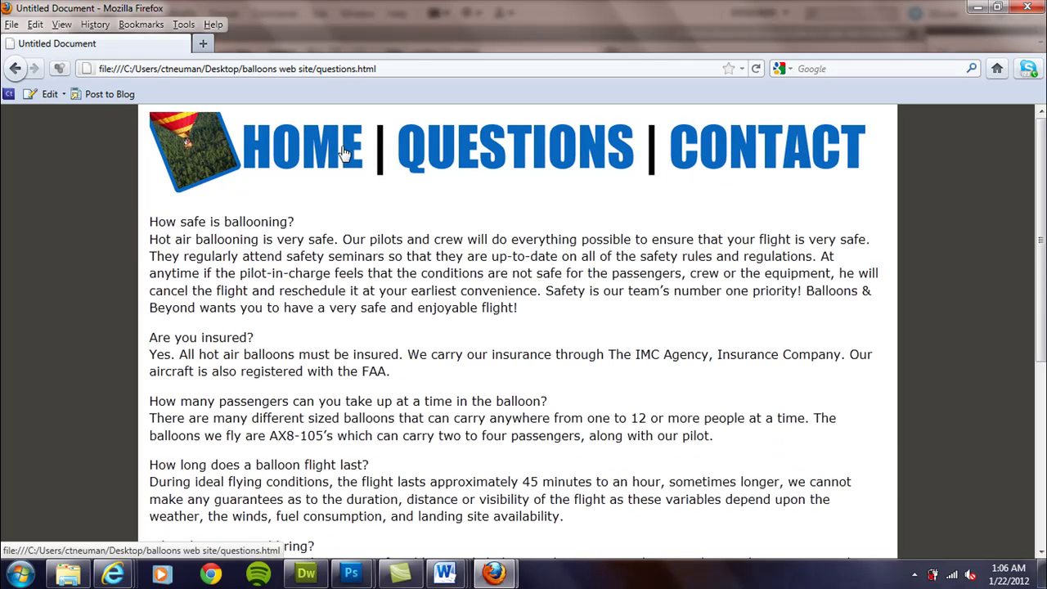
click(278, 153)
click(496, 175)
click(701, 164)
click(450, 173)
click(319, 175)
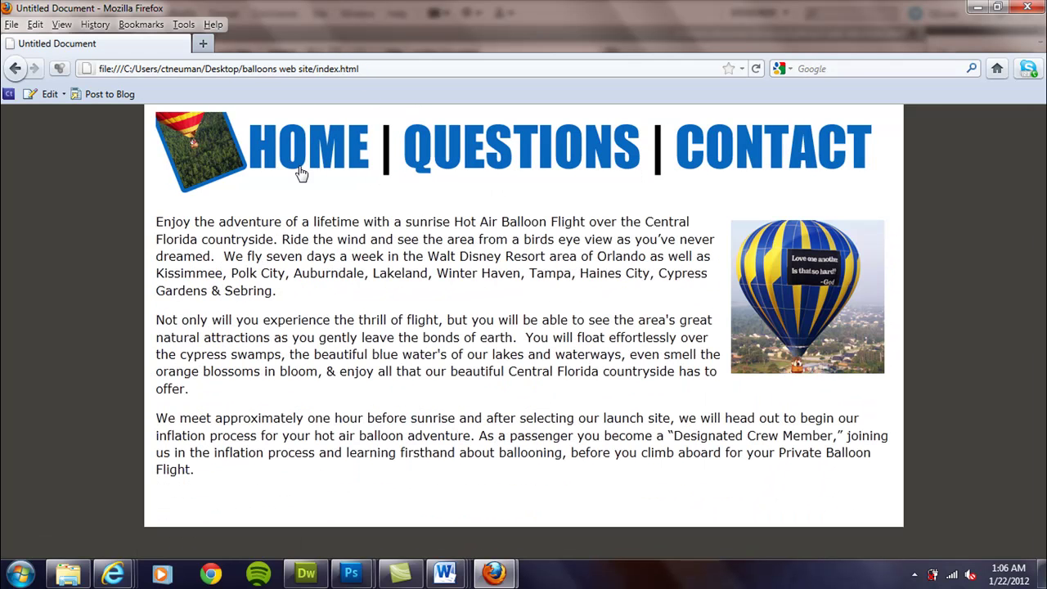
click(468, 159)
click(257, 167)
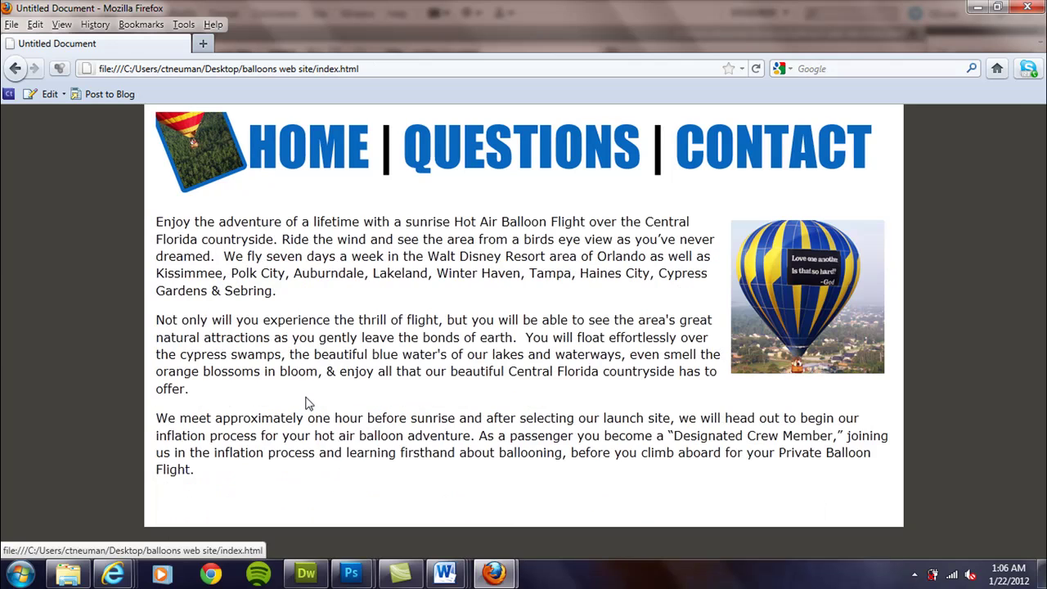
Step: Switch to the banner document in Photoshop and extend its canvas upward to a height of 200 pixels, anchored at the bottom center
click(357, 572)
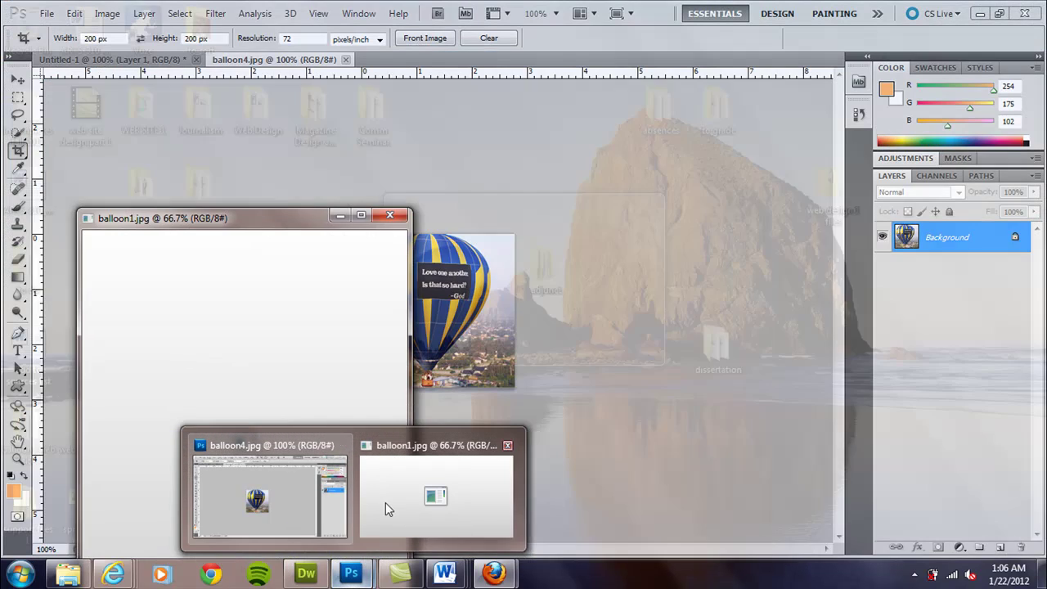
click(260, 495)
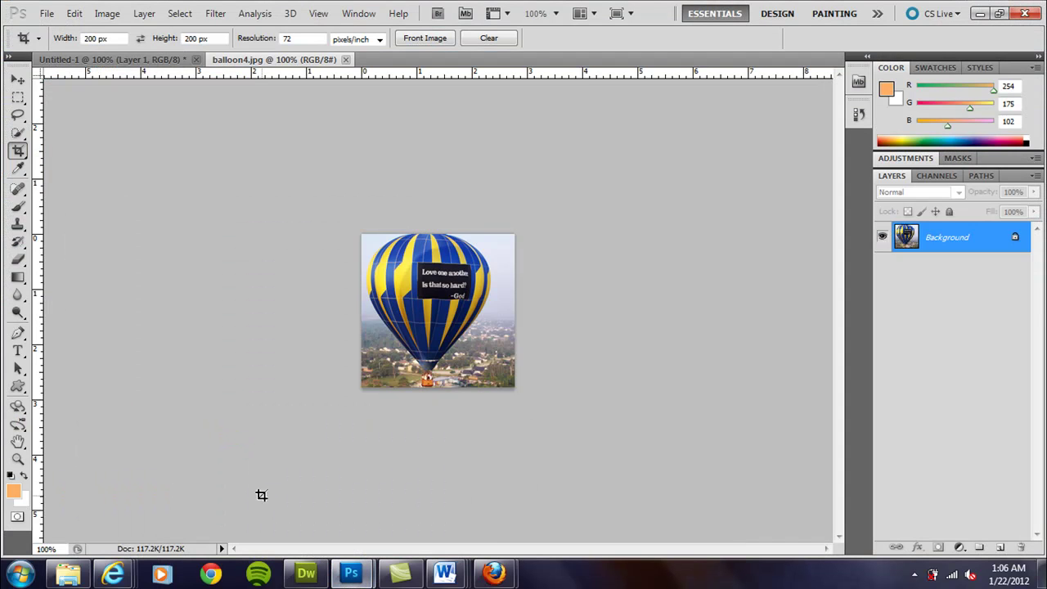
click(134, 59)
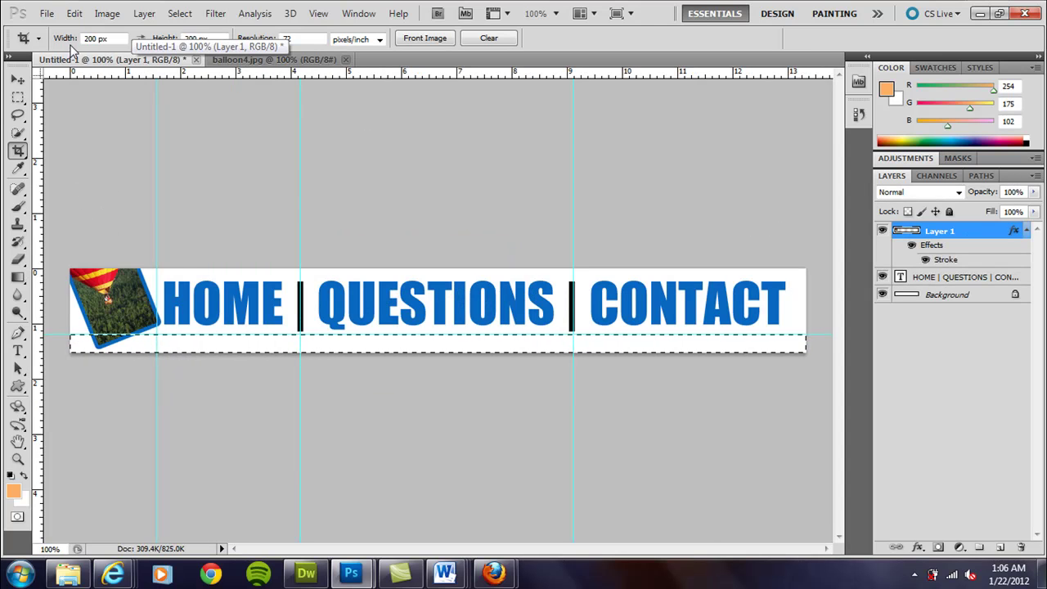
click(106, 14)
click(141, 137)
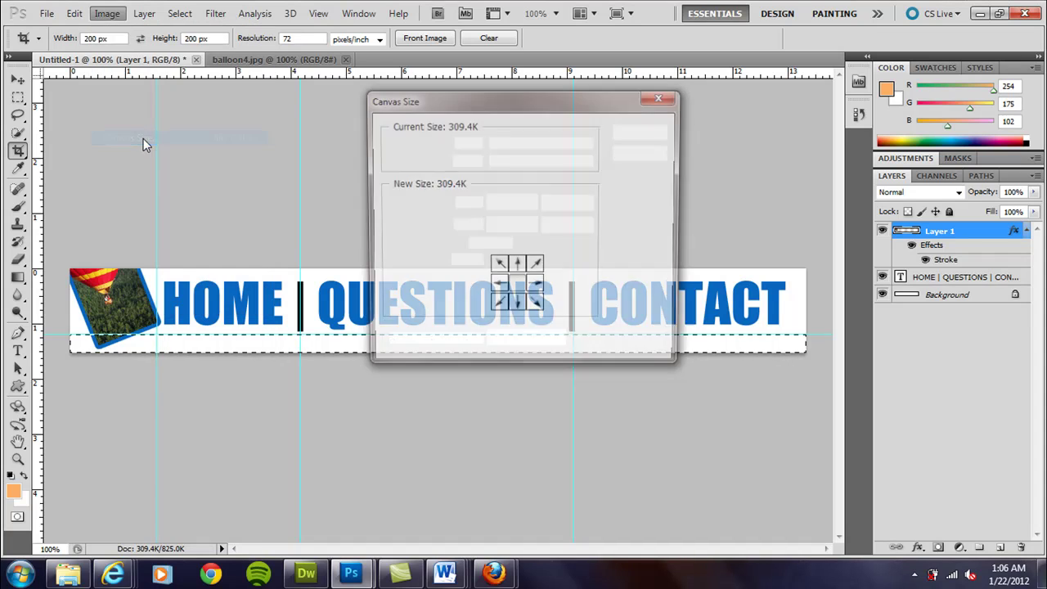
click(517, 306)
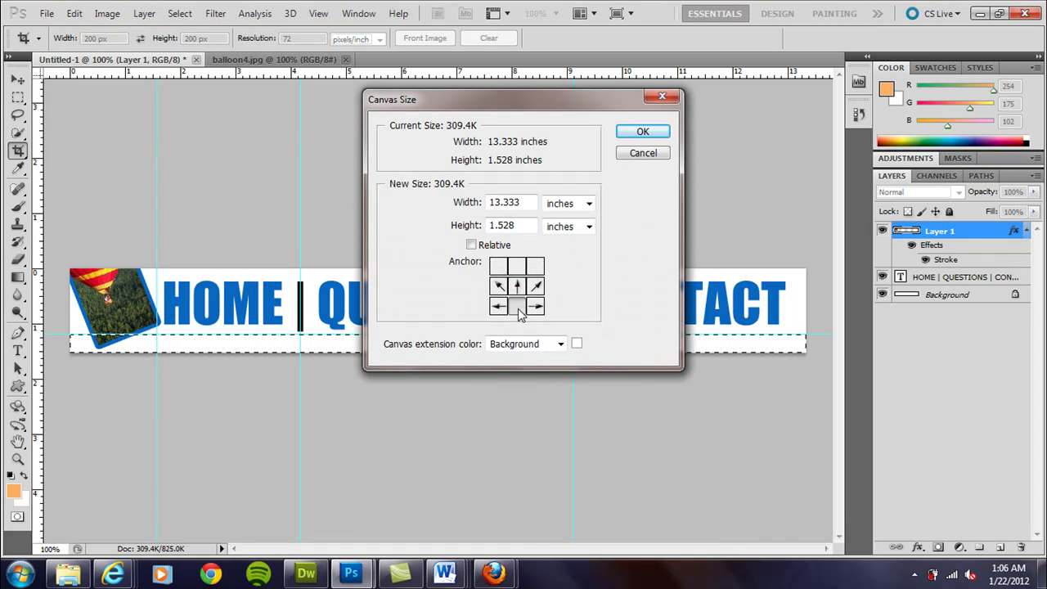
click(570, 226)
click(544, 255)
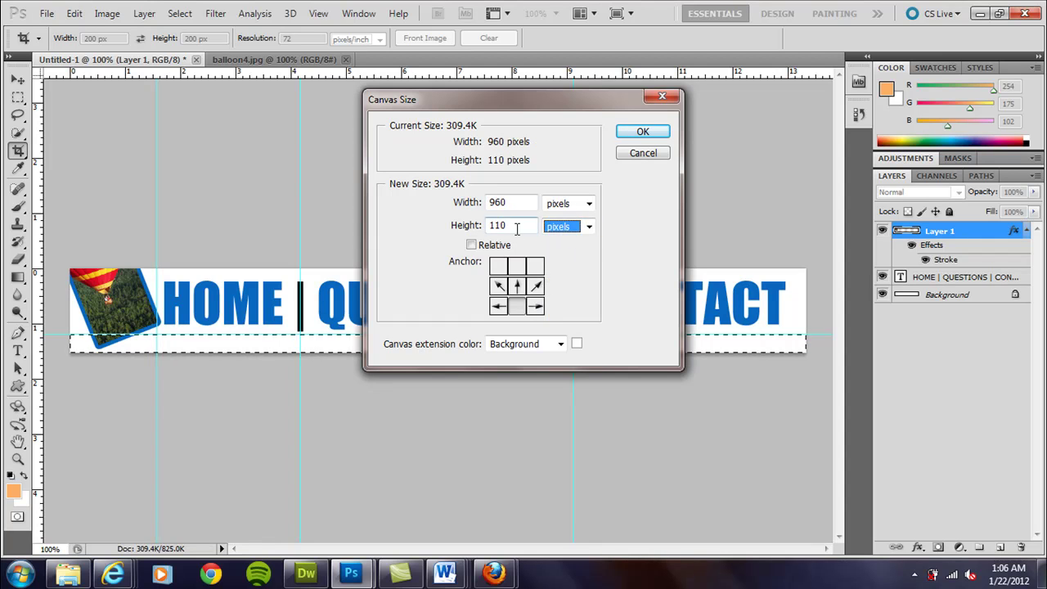
double_click(516, 230)
text(200)
key(Return)
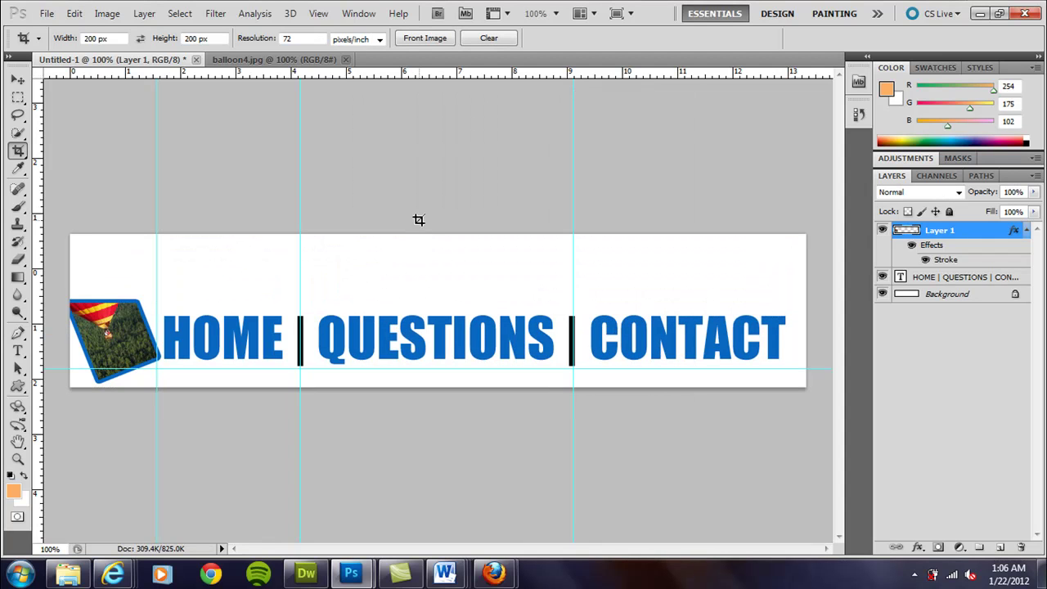
Step: Add the title text "Baloons & Beyond" in the empty area above the banner's navigation words
click(18, 352)
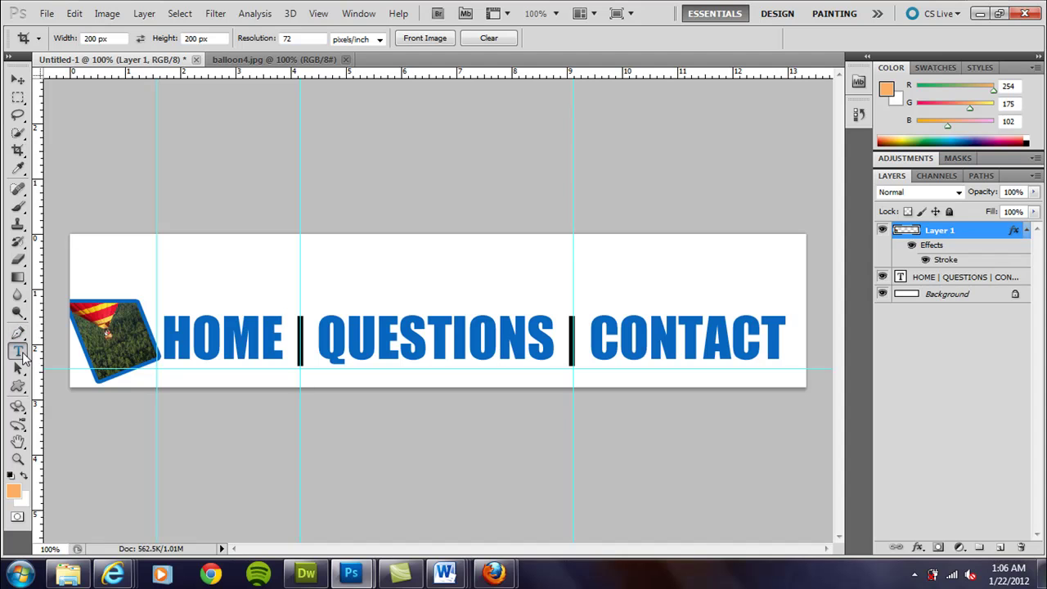
click(77, 267)
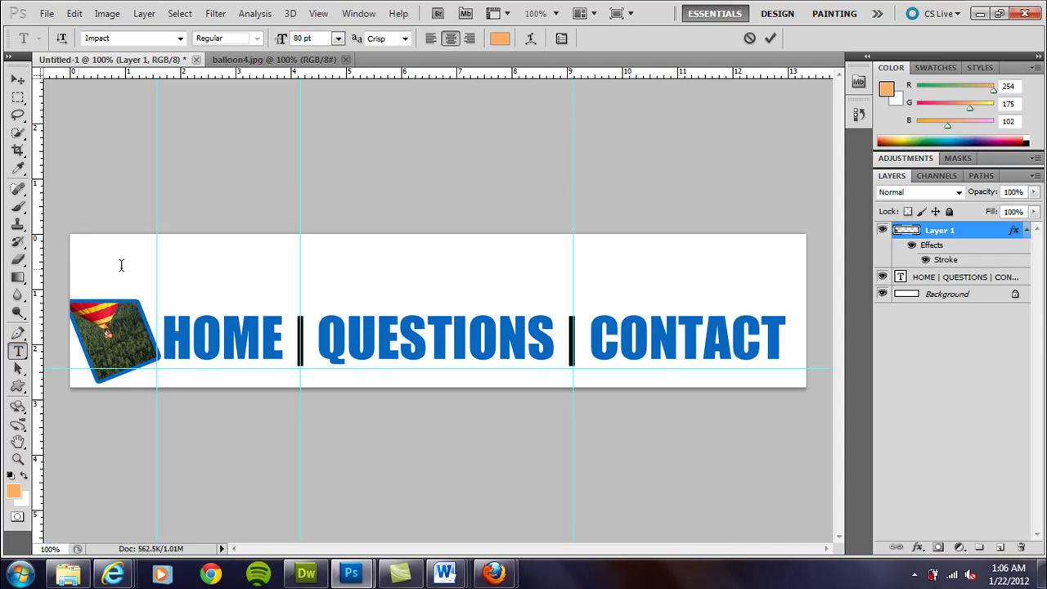
text(balloons)
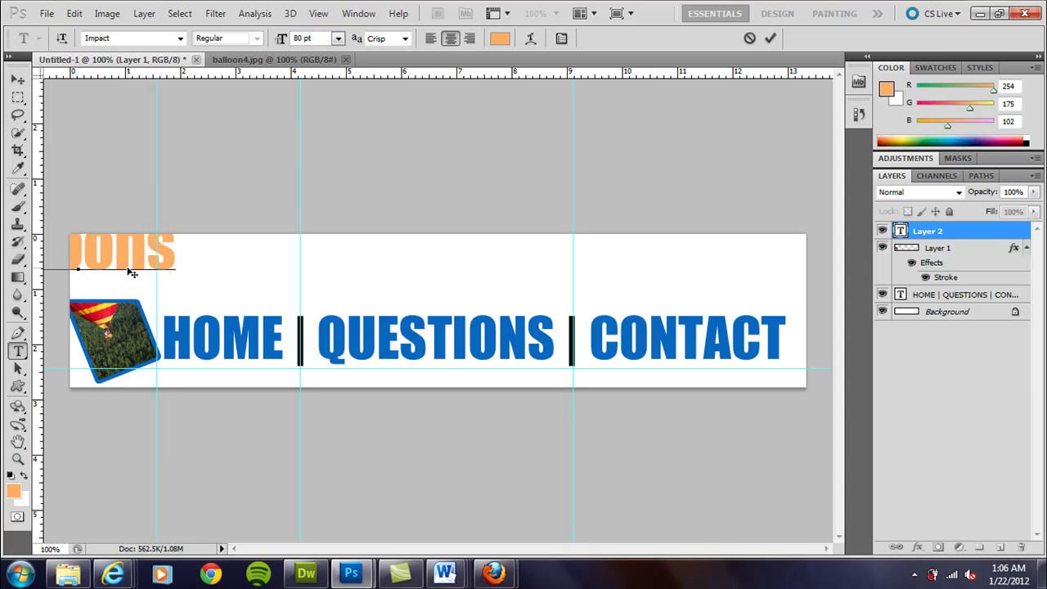
text( & Beyond)
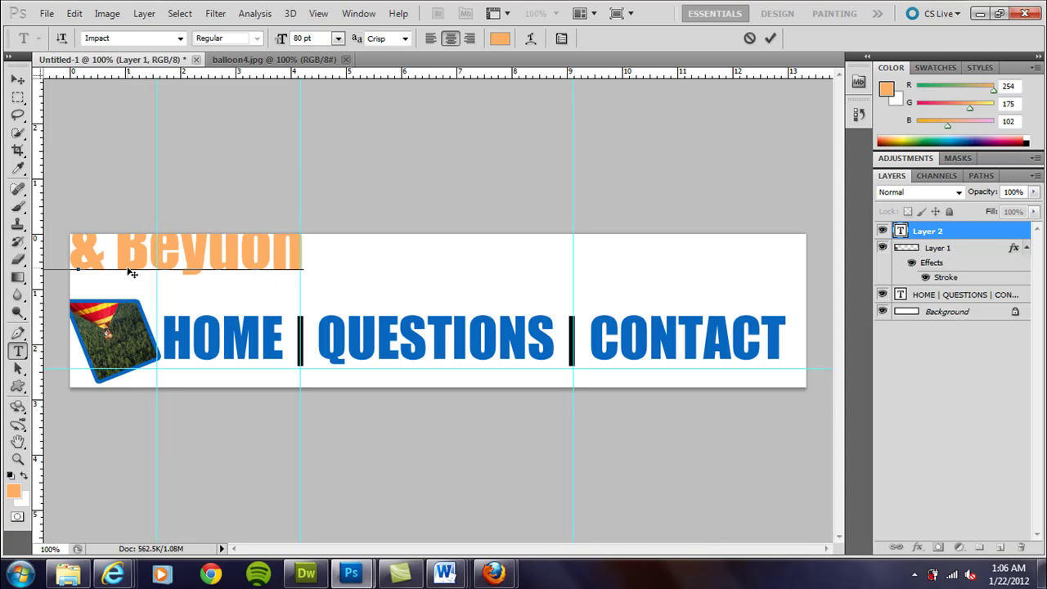
key(BackSpace)
key(BackSpace)
key(BackSpace)
key(BackSpace)
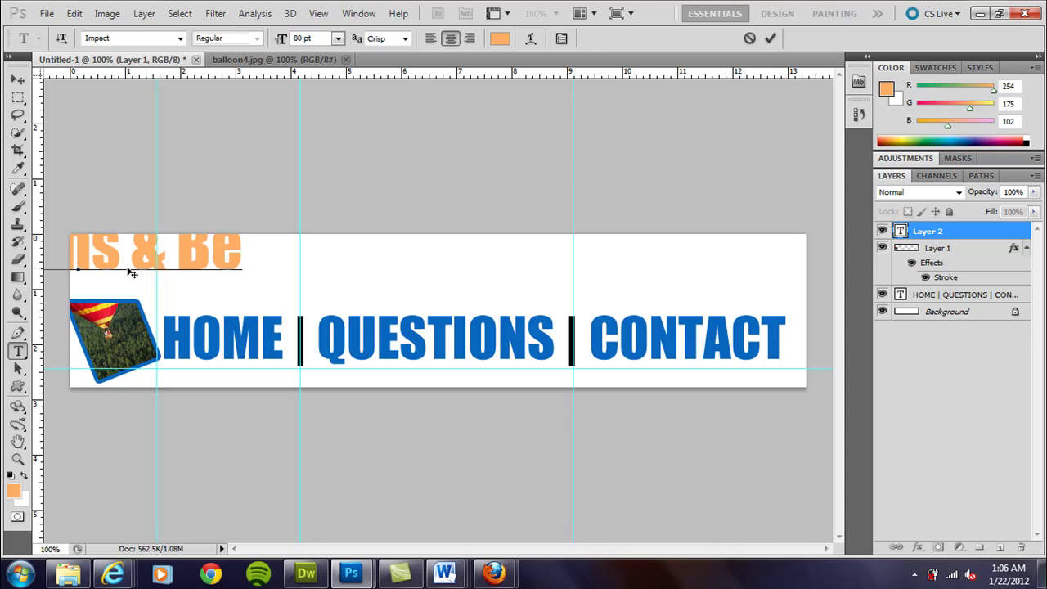
text(yond)
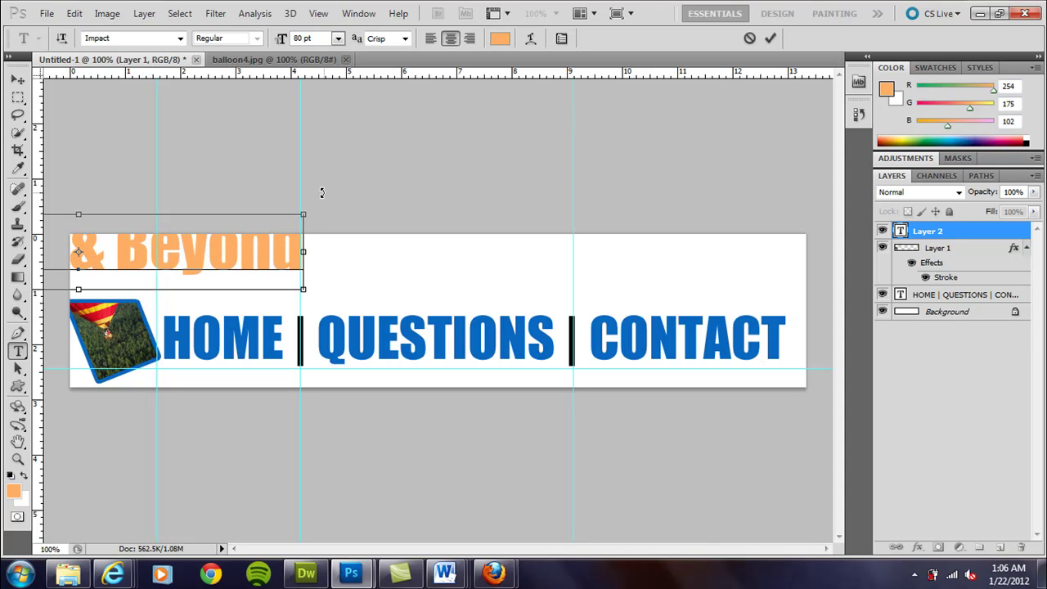
Step: Recolor the whole title text to a bright golden orange
key(ctrl+a)
click(499, 38)
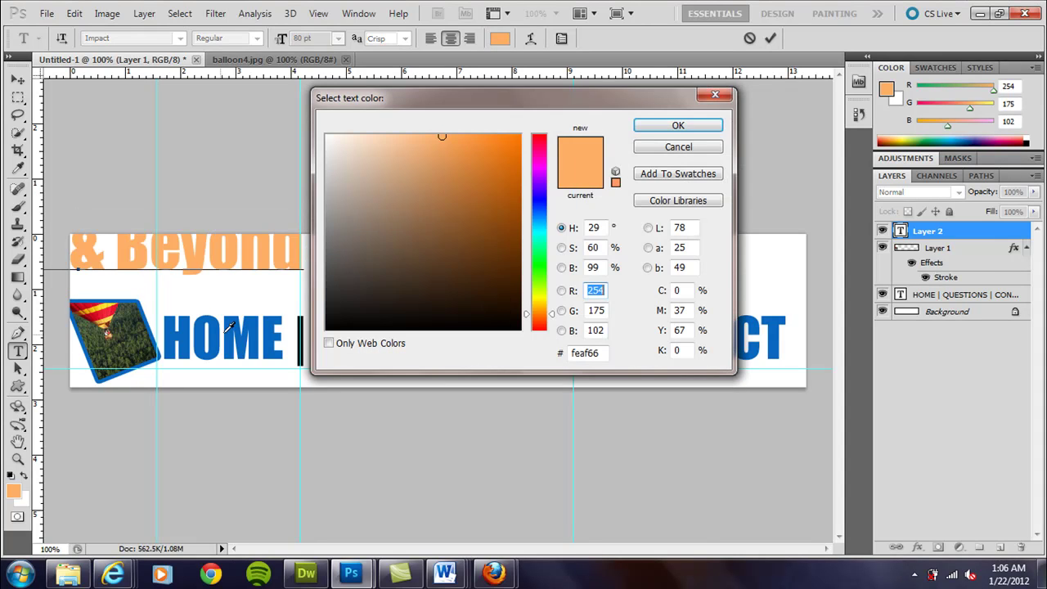
click(219, 328)
drag(542, 236, 546, 302)
click(520, 136)
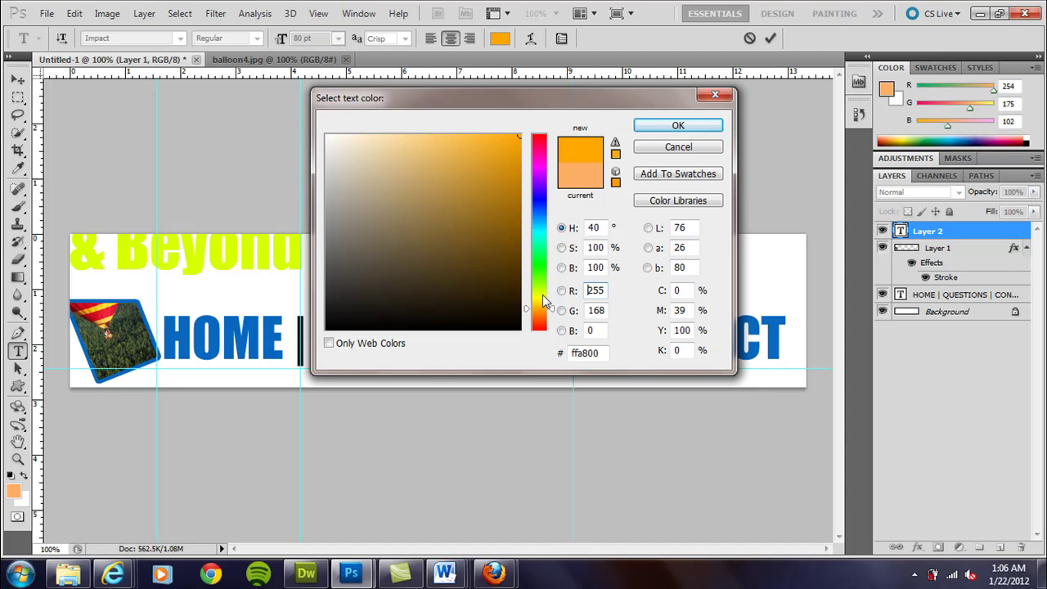
mouse_move(504, 254)
mouse_down()
mouse_move(518, 175)
mouse_move(495, 135)
mouse_up()
click(671, 127)
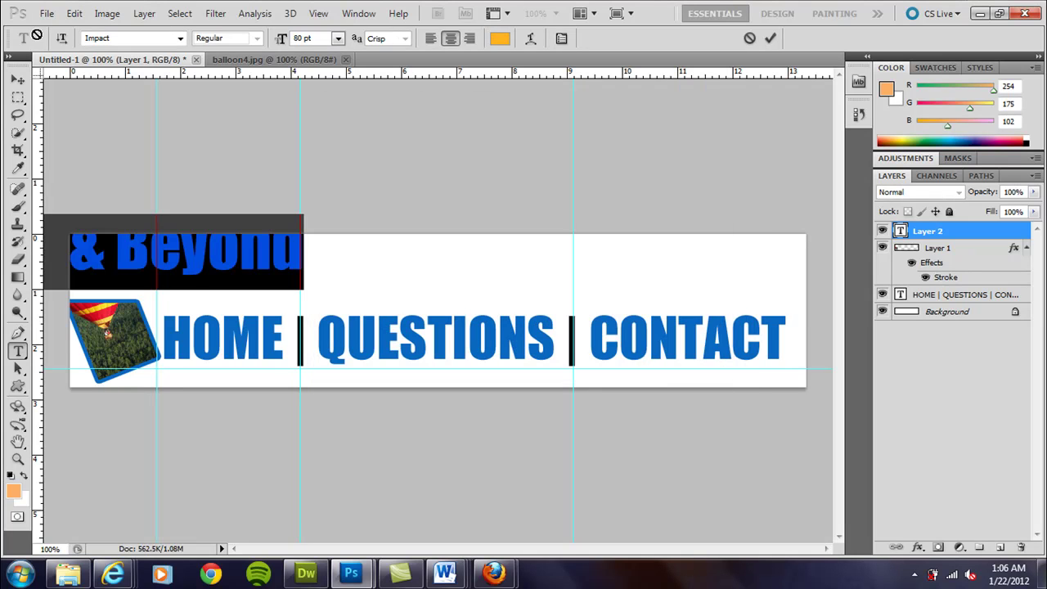
Step: Move the title fully onto the banner above HOME and QUESTIONS, and nudge it slightly down
click(17, 79)
drag(218, 255, 533, 276)
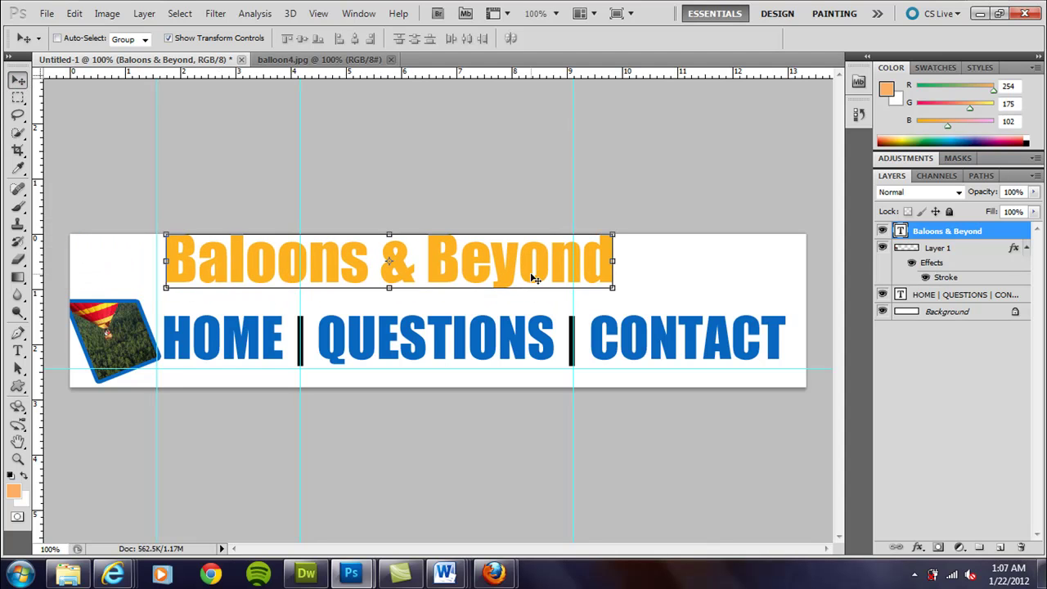
key(Down)
key(Down)
key(Down)
key(Down)
key(Down)
key(Down)
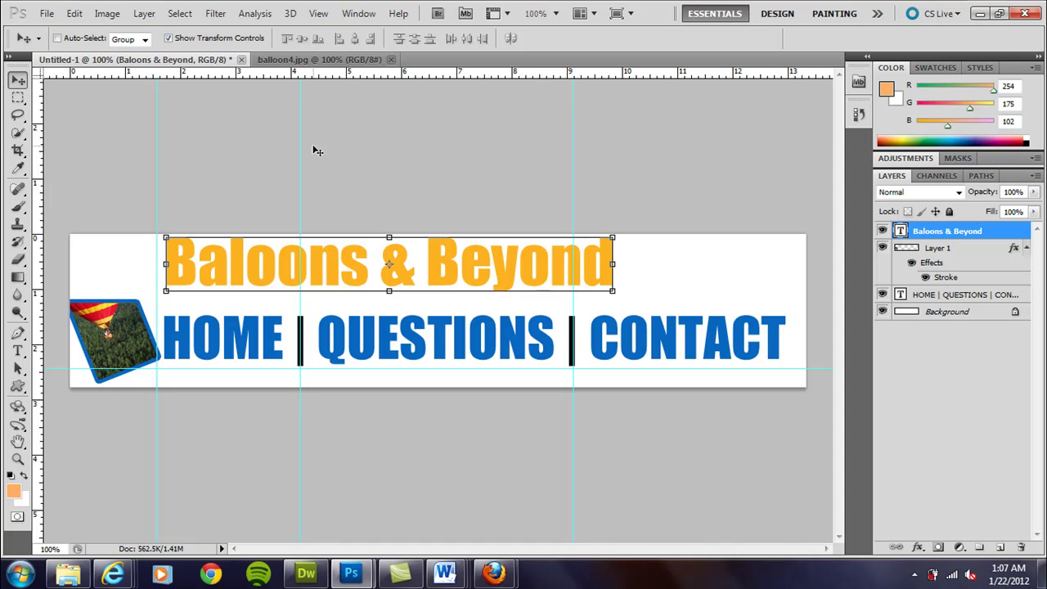
Step: Correct the title's spelling to "Balloons & Beyond" and shift it so that it starts in line with HOME
click(18, 98)
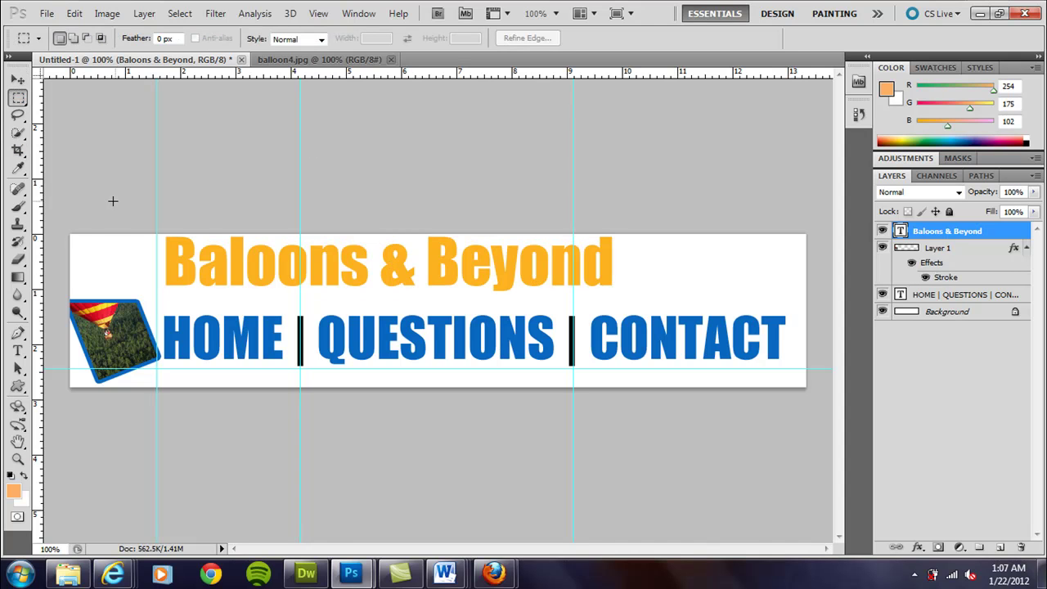
drag(71, 235, 806, 292)
click(18, 350)
click(254, 258)
text(l)
click(17, 97)
click(17, 80)
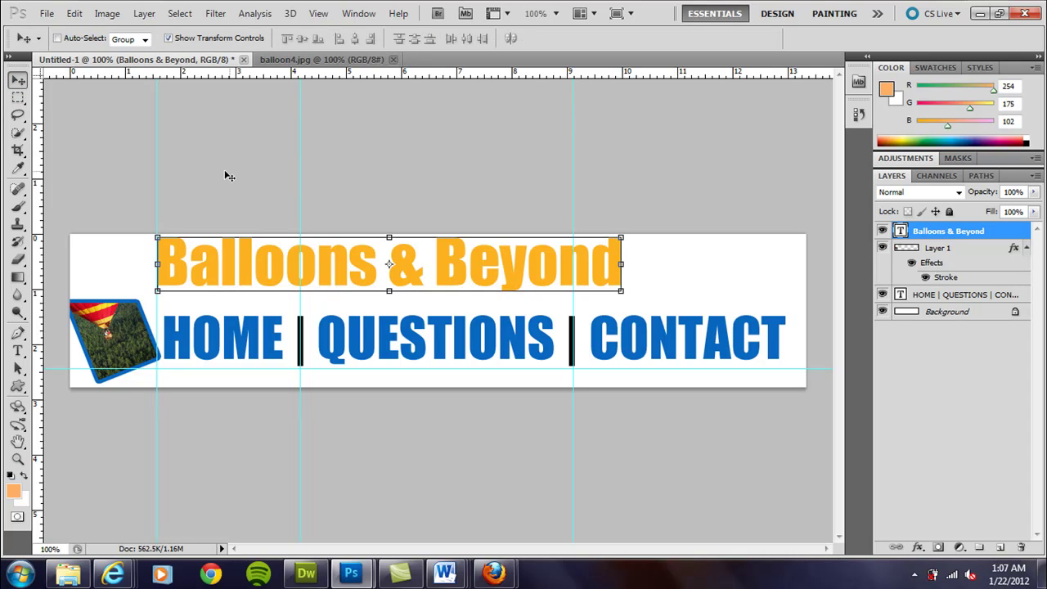
drag(219, 272, 232, 277)
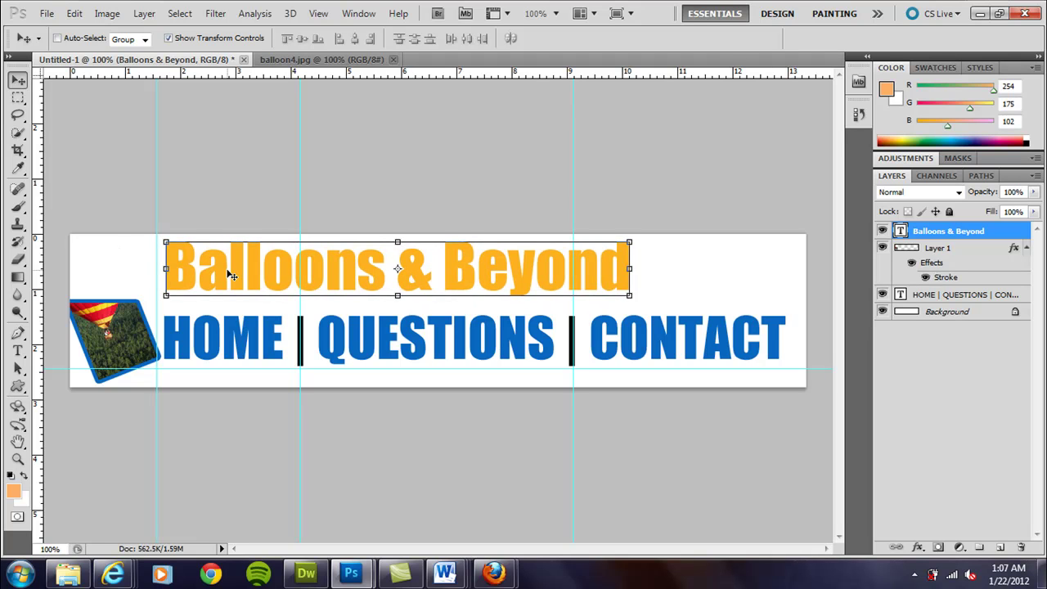
click(17, 97)
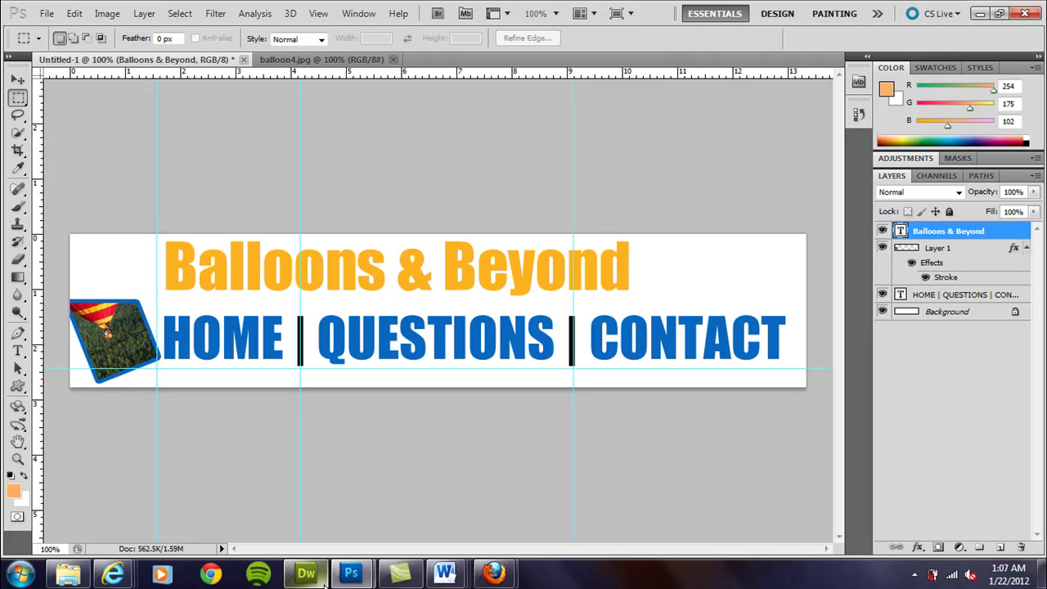
Step: Return to the site preview in Firefox and check page switching again through the Home, Questions and Contact links
click(491, 575)
click(585, 491)
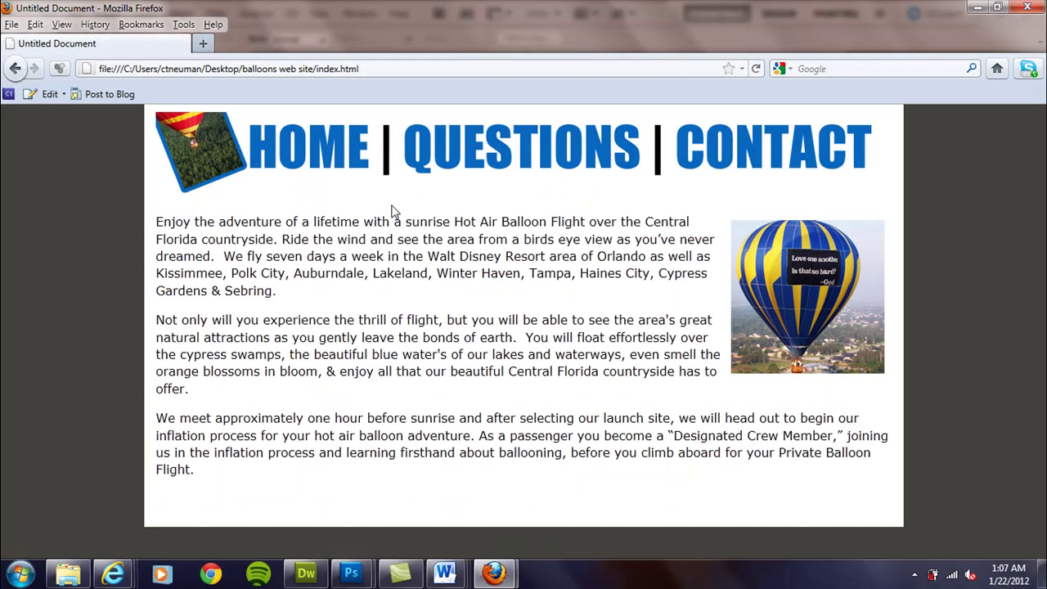
click(321, 157)
click(532, 152)
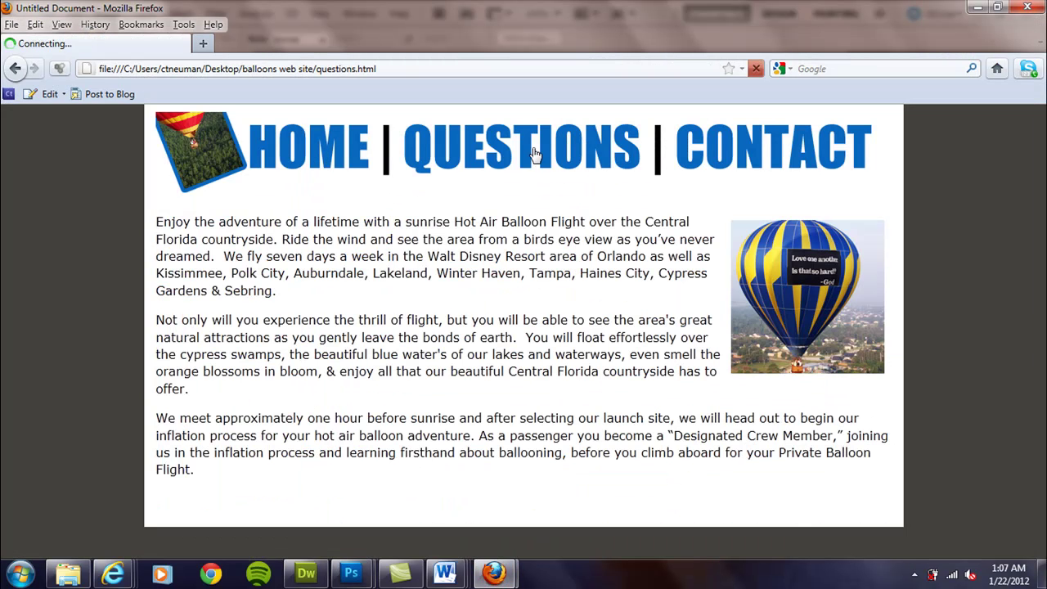
click(740, 157)
click(482, 162)
click(293, 168)
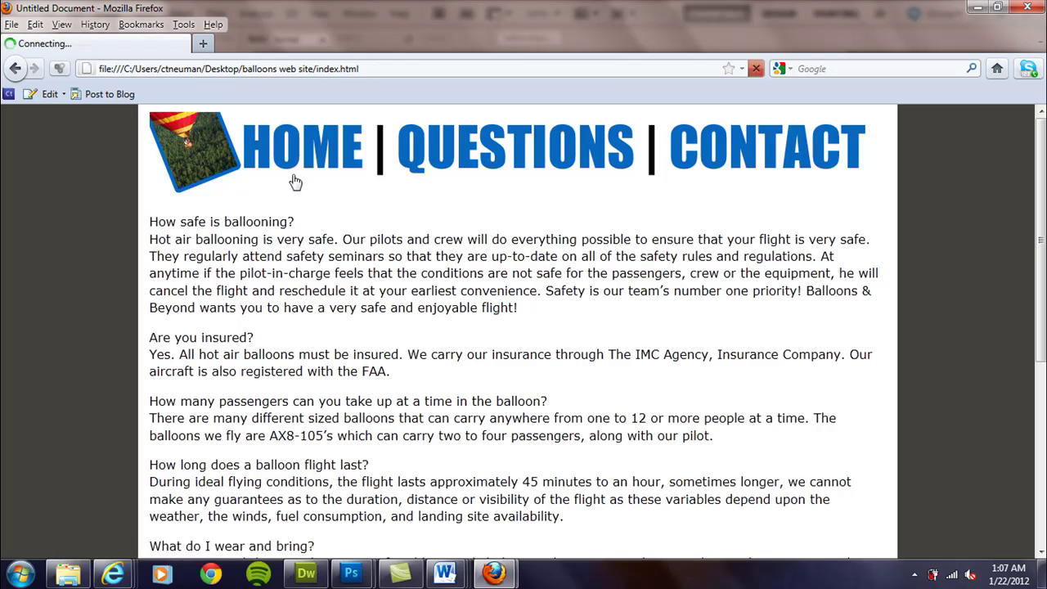
click(510, 157)
click(714, 170)
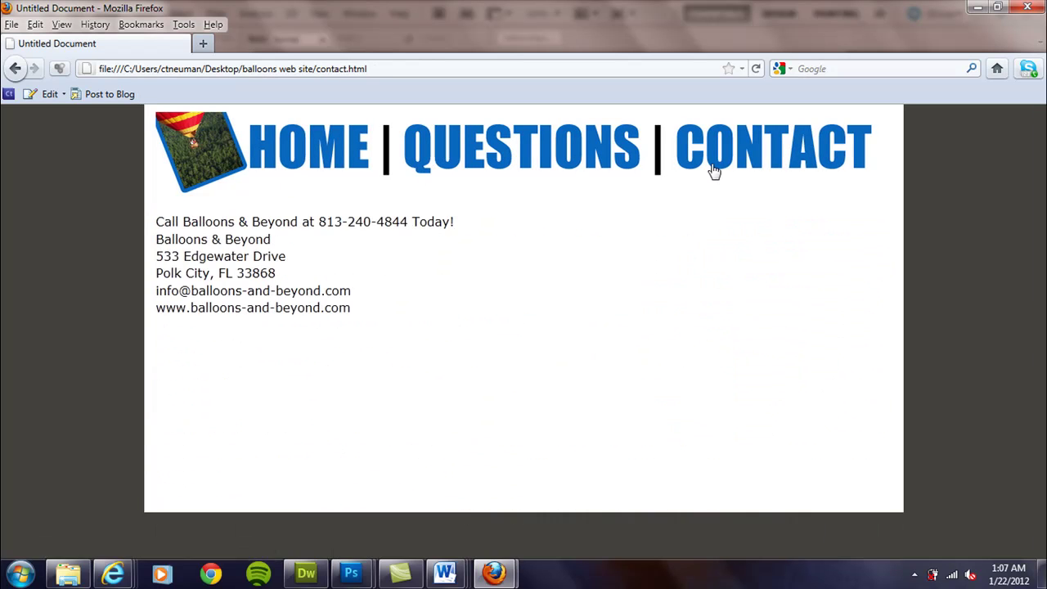
click(545, 159)
click(327, 163)
click(415, 158)
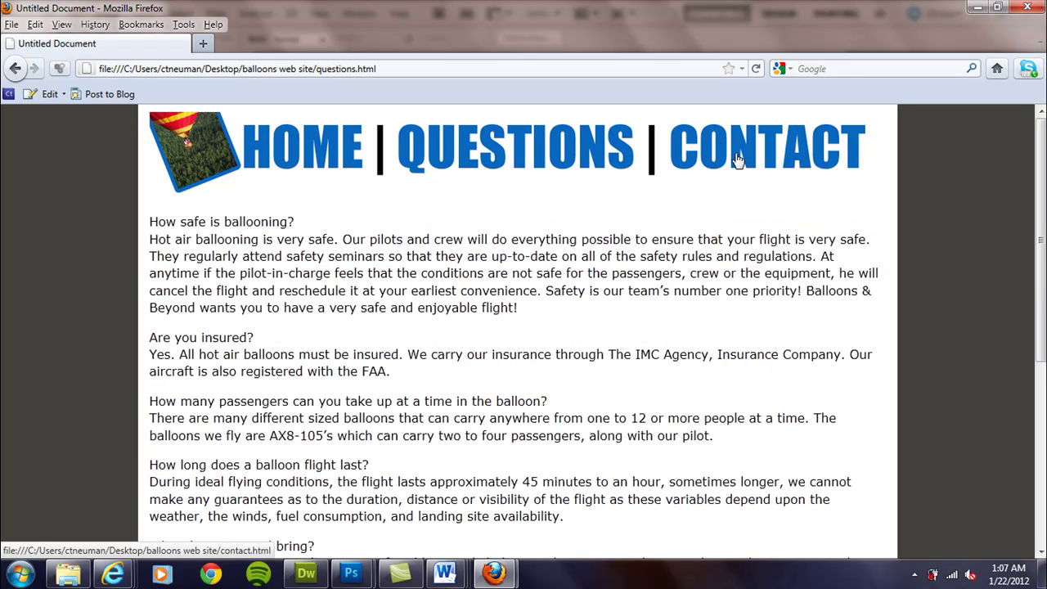